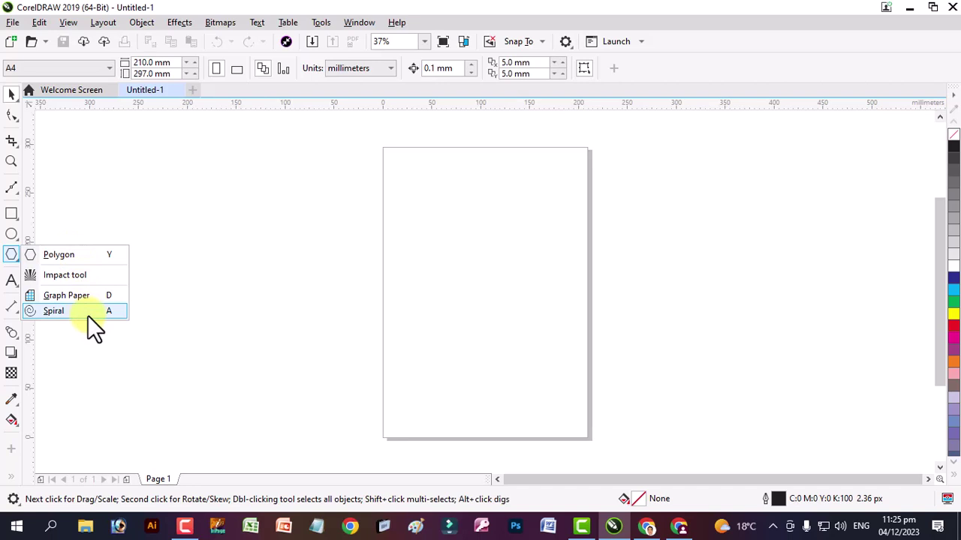
left_click(13, 480)
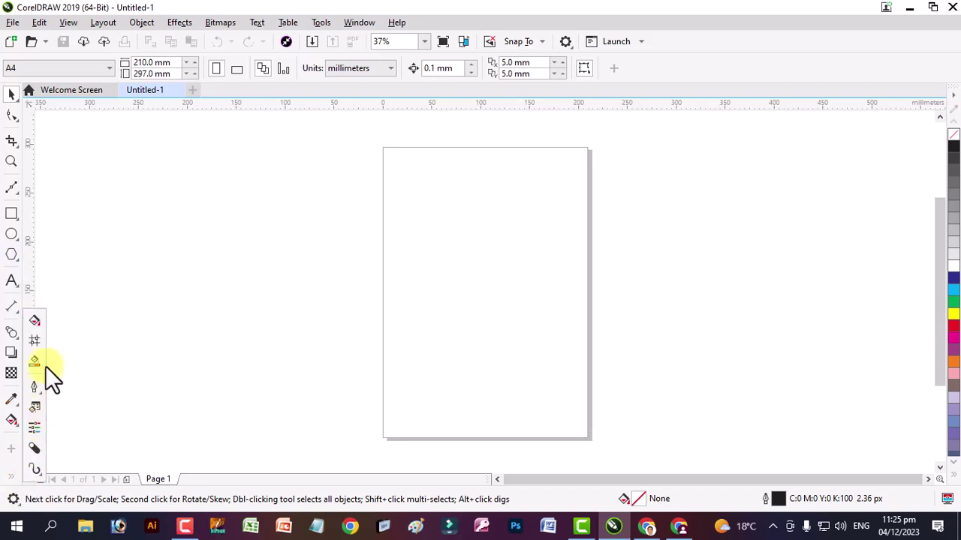
left_click(11, 478)
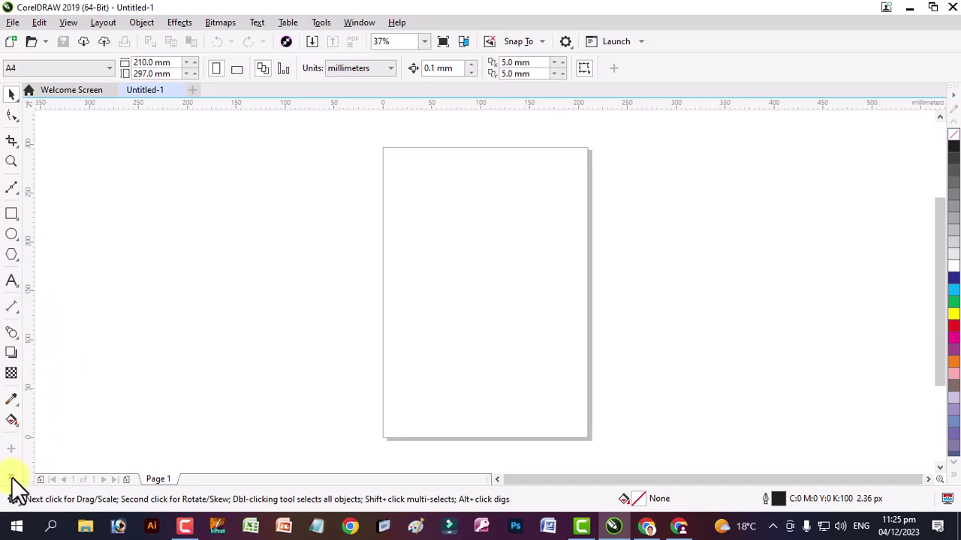
left_click(15, 500)
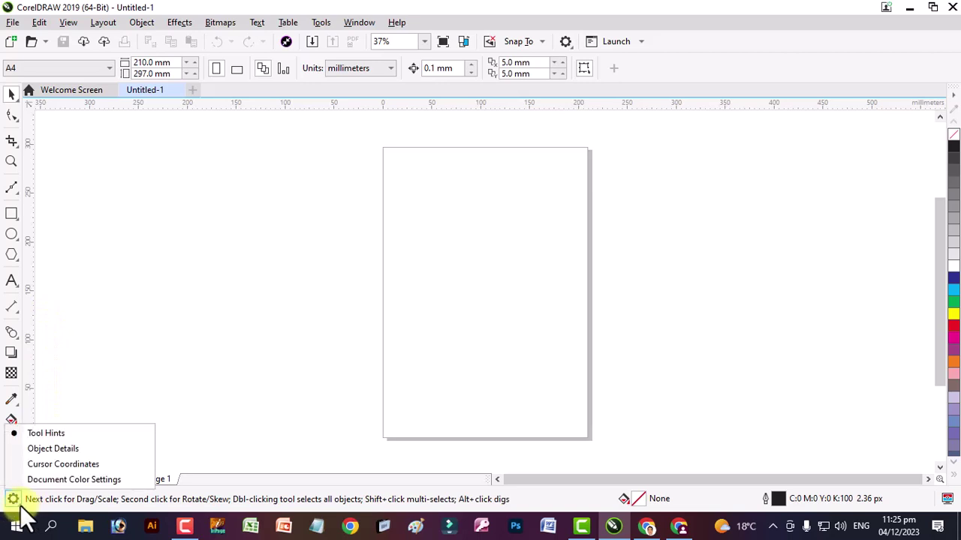
left_click(141, 293)
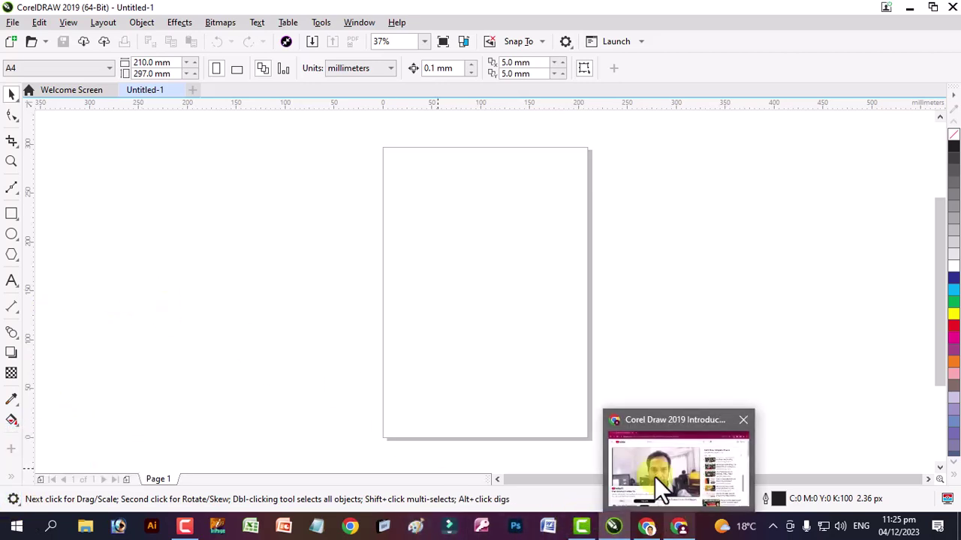
mouse_move(596, 526)
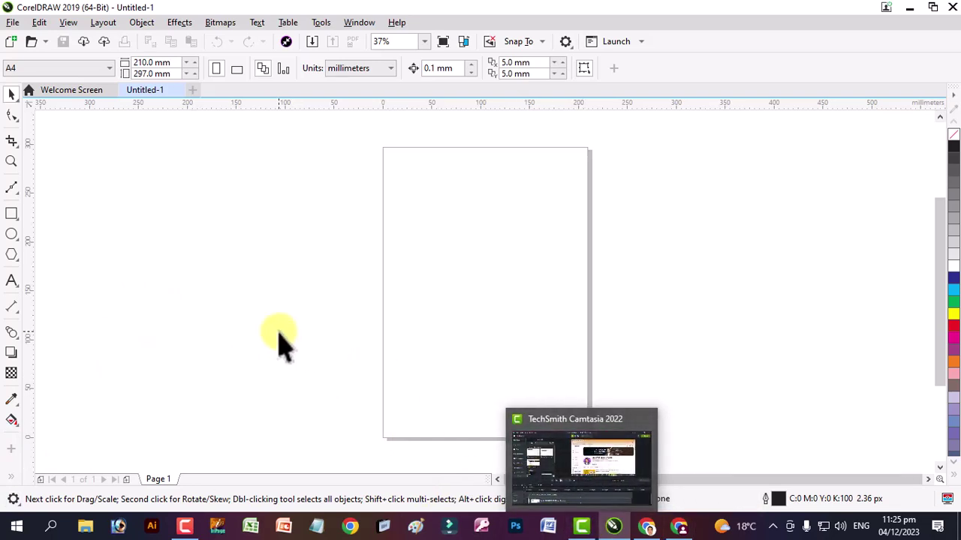
Step: Draw a three-sided polygon about 85 mm wide and 60 mm high on the page, and move it toward the page's left edge
left_click(21, 262)
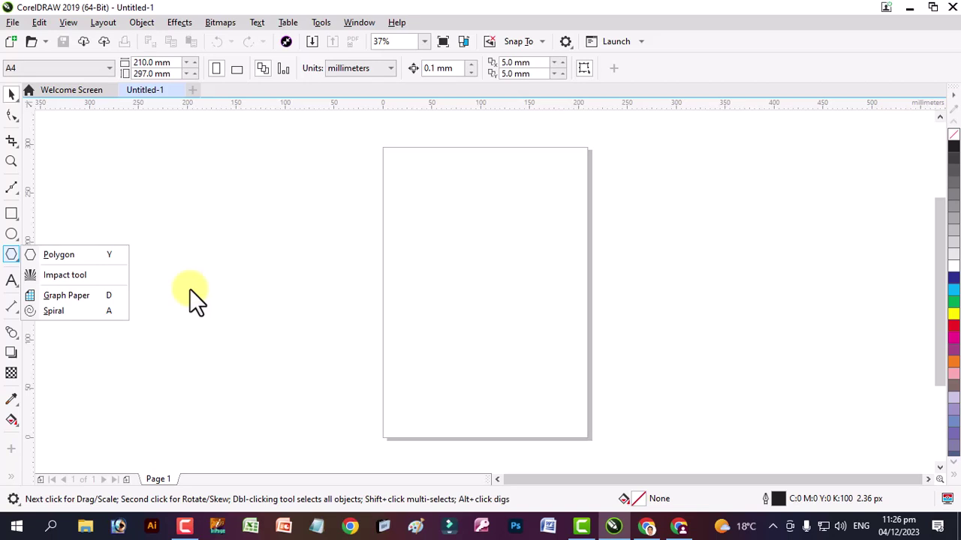
left_click(112, 254)
scroll(478, 244, "up", 2)
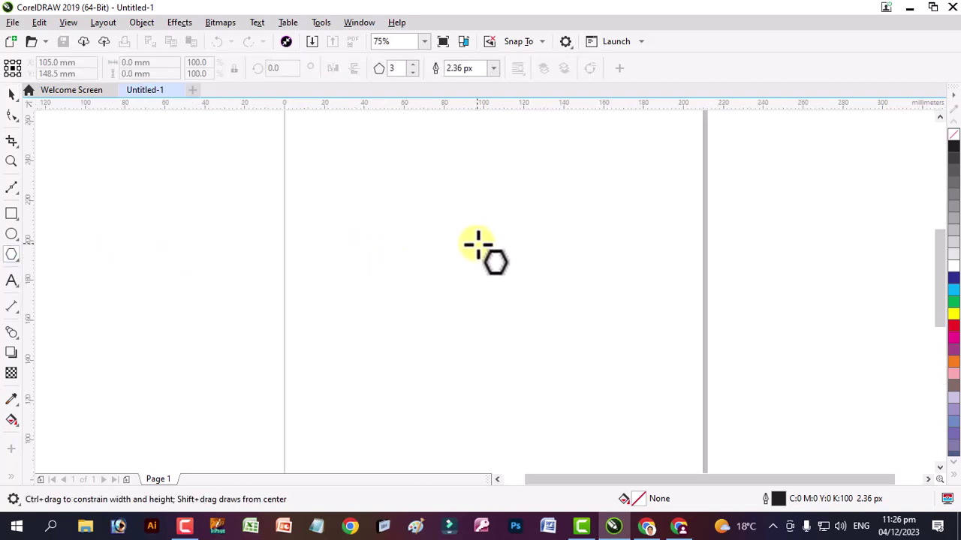
left_click_drag(413, 232, 608, 390)
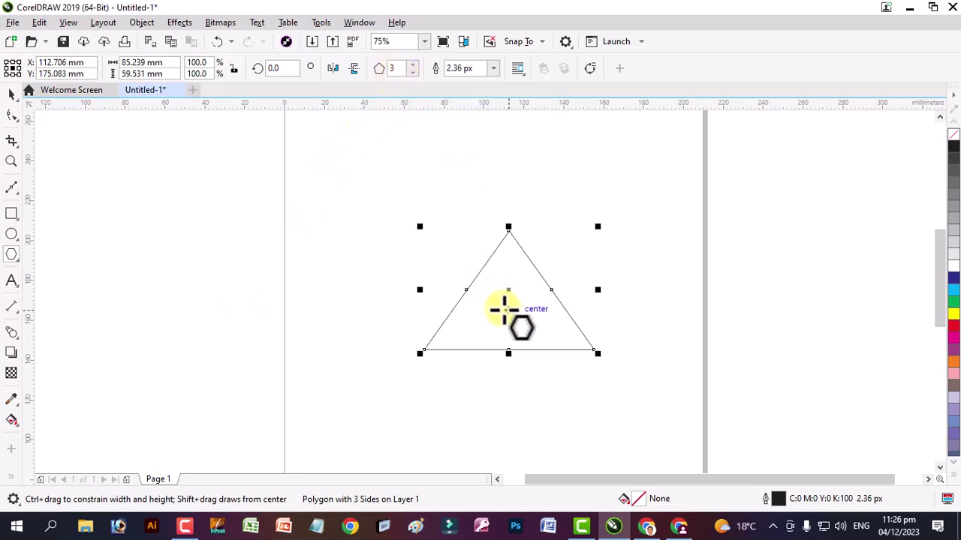
left_click_drag(508, 288, 382, 288)
Step: Set the number of sides of the selected polygon to 6
left_click(417, 64)
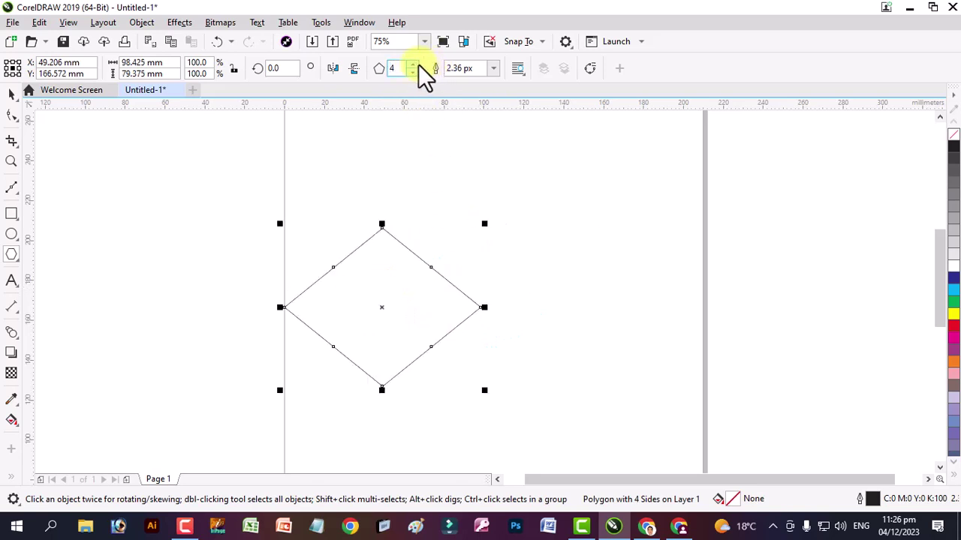
left_click(413, 73)
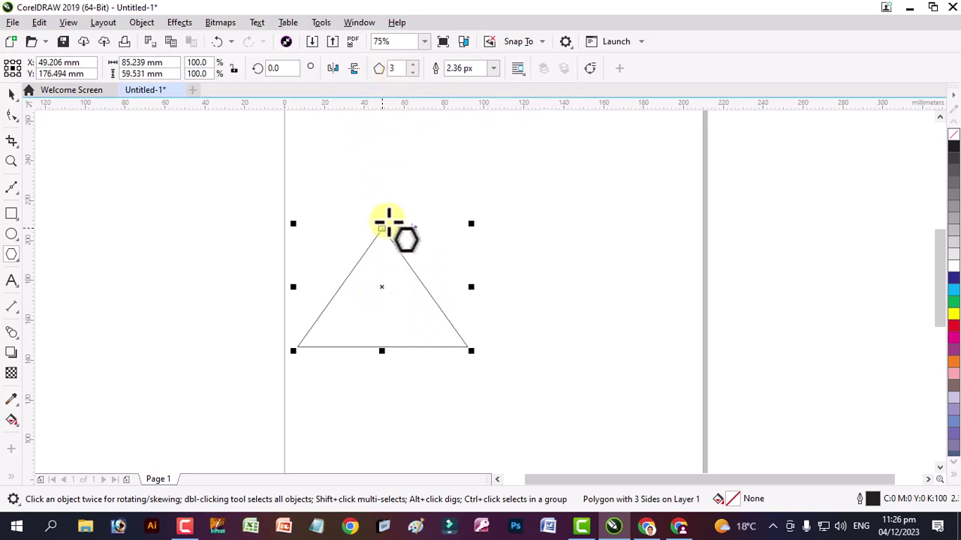
left_click(413, 65)
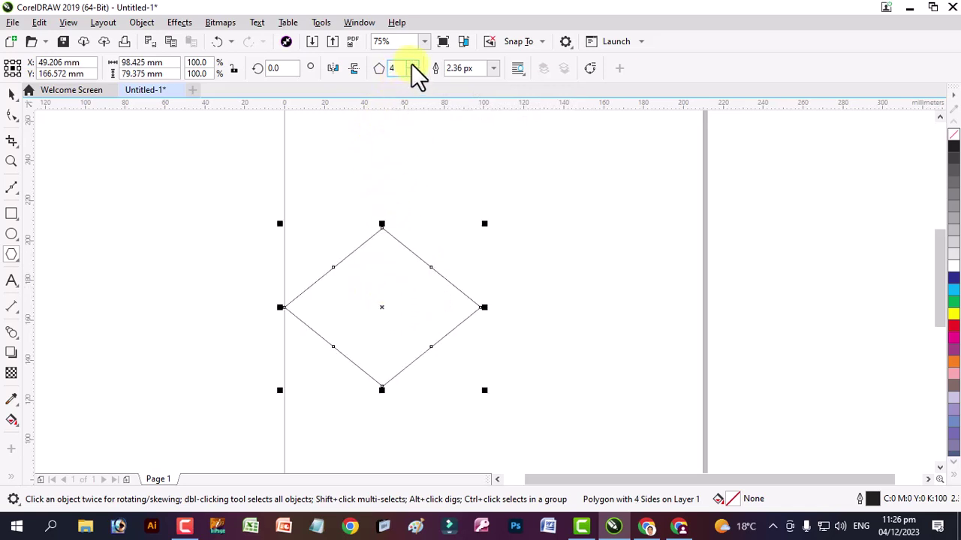
left_click(413, 65)
left_click(412, 64)
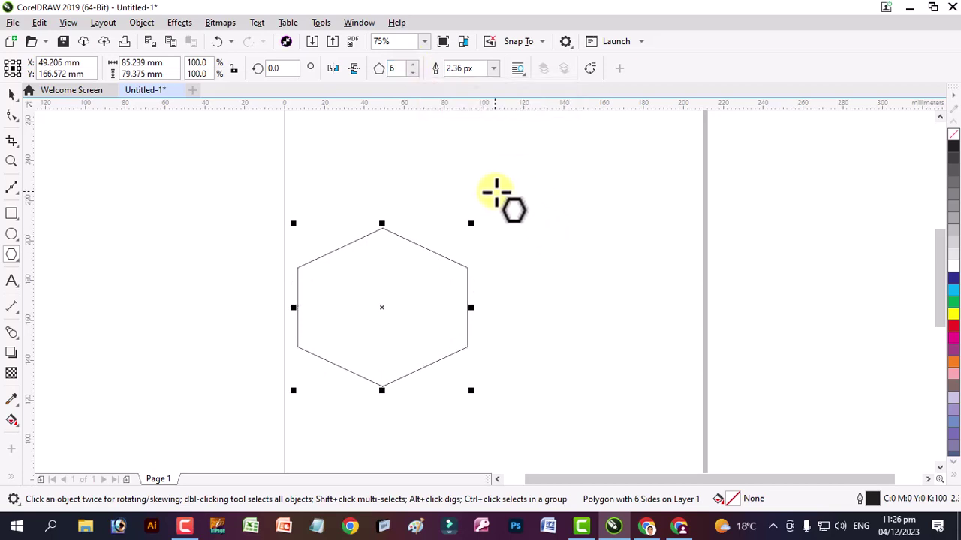
Step: Draw a second six-sided polygon about 78 mm wide and 83 mm high to the right of the first hexagon
left_click_drag(499, 188, 644, 380)
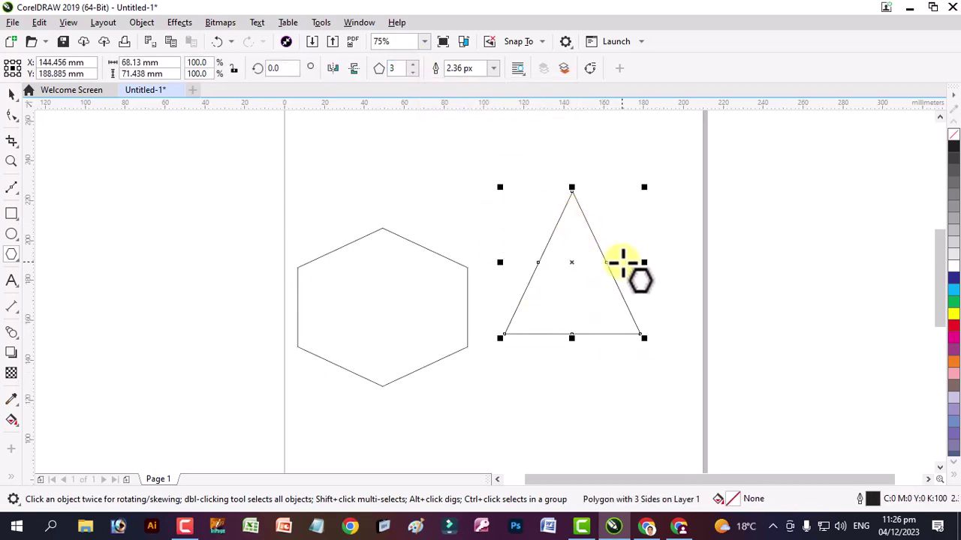
key("Delete")
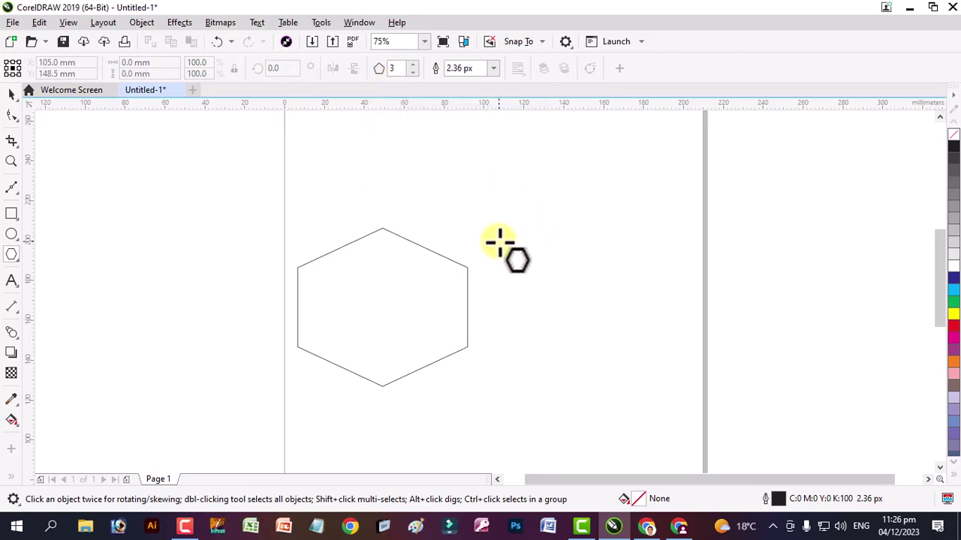
left_click(414, 71)
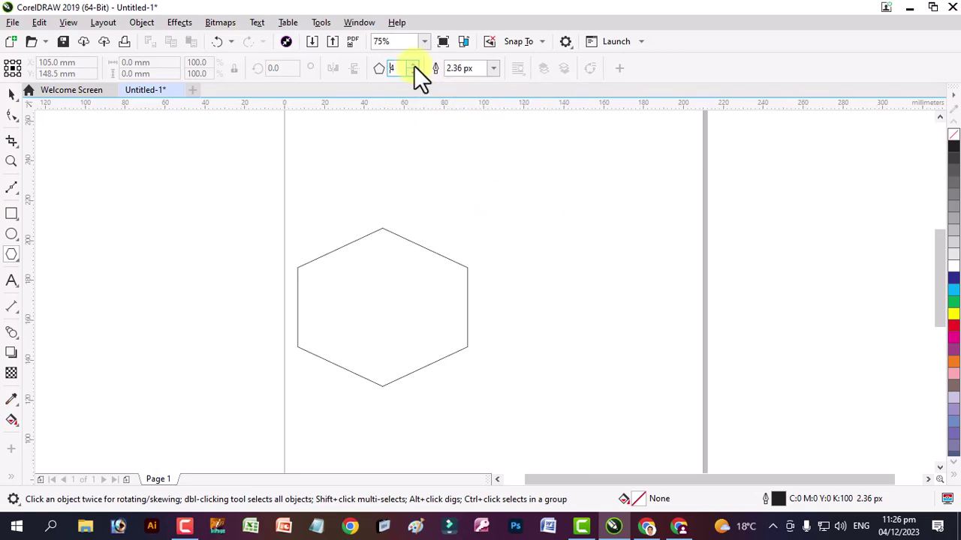
left_click(414, 65)
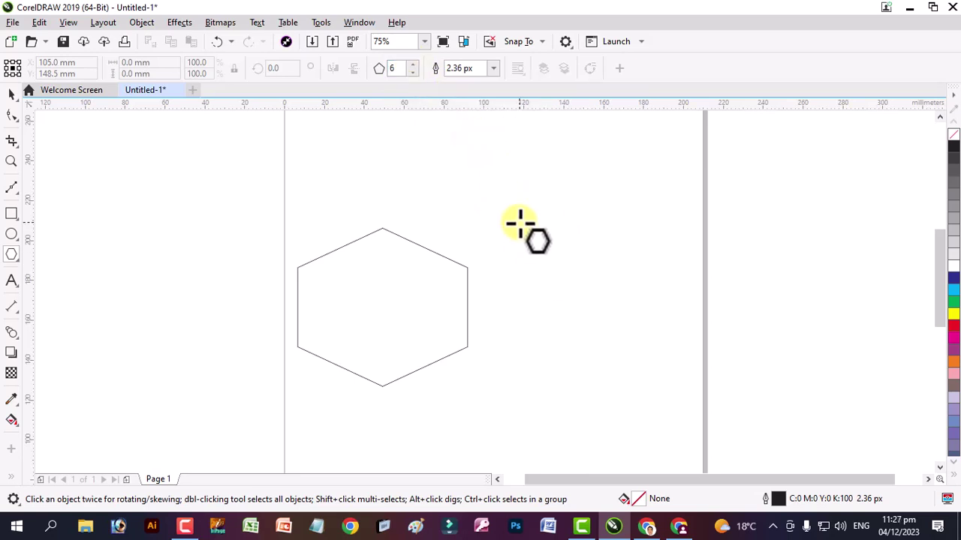
mouse_move(527, 223)
left_mouse_down()
mouse_move(694, 373)
mouse_move(697, 391)
left_mouse_up()
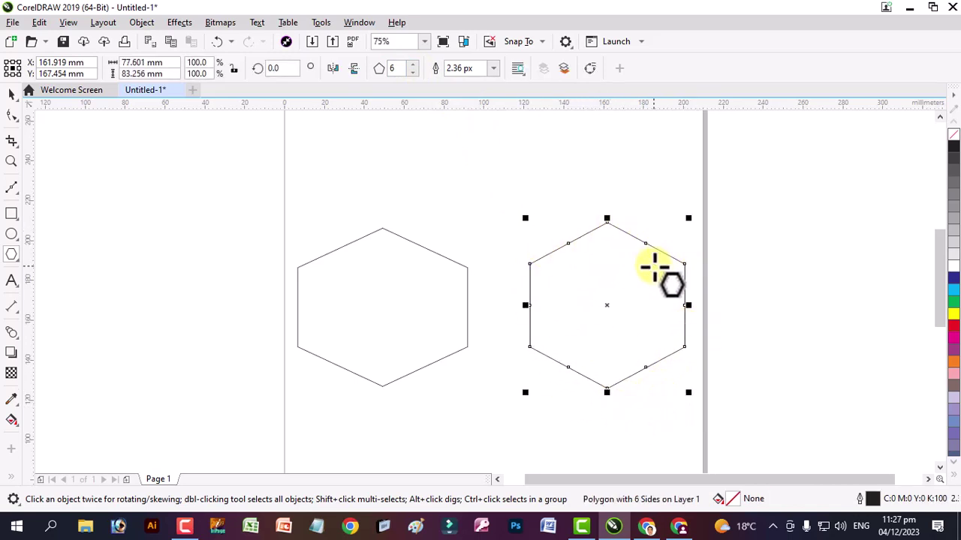
Step: Reduce the second hexagon to 5 sides
left_click(412, 64)
left_click(411, 73)
left_click(412, 72)
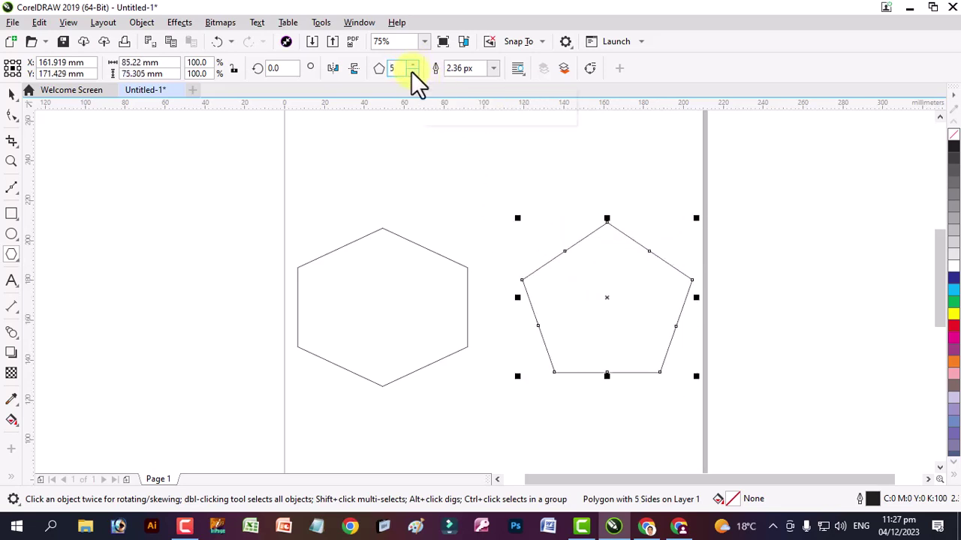
Step: Draw another polygon outside the page, left of the first hexagon, and set it to 5 sides, about 82 by 71 mm
left_click_drag(92, 186, 256, 348)
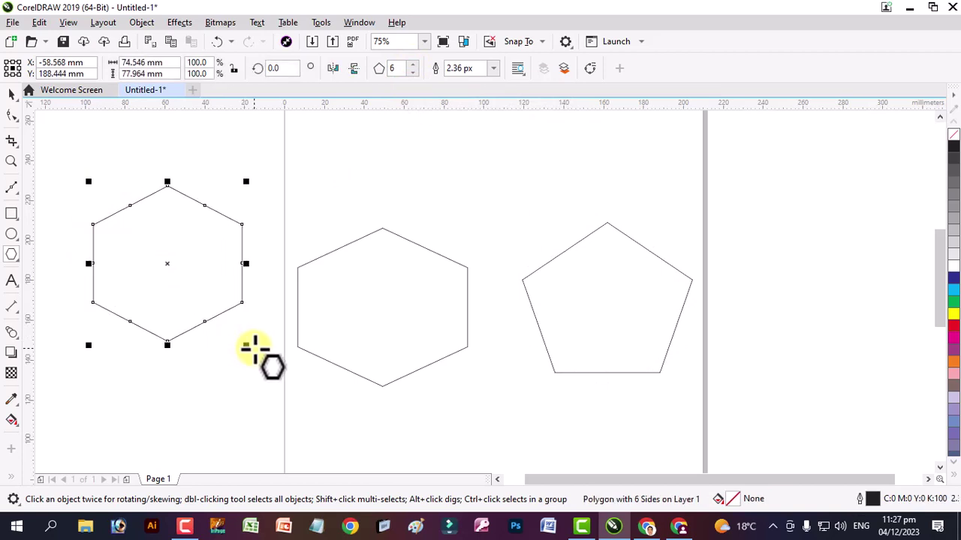
left_click(411, 72)
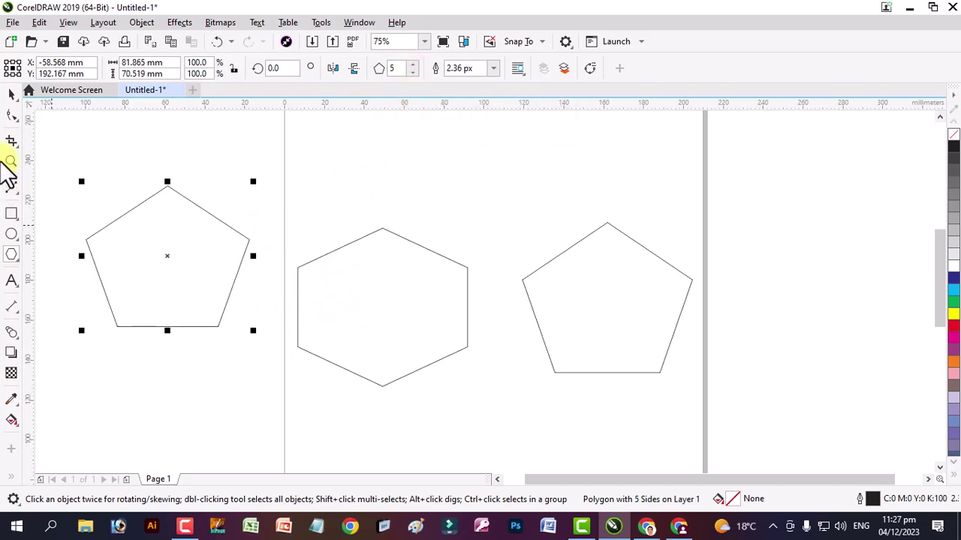
Step: Move the hexagon and the pentagon on the page upward, and place the off-page pentagon lower, centred at about X -65 mm, Y 170 mm
left_click(12, 94)
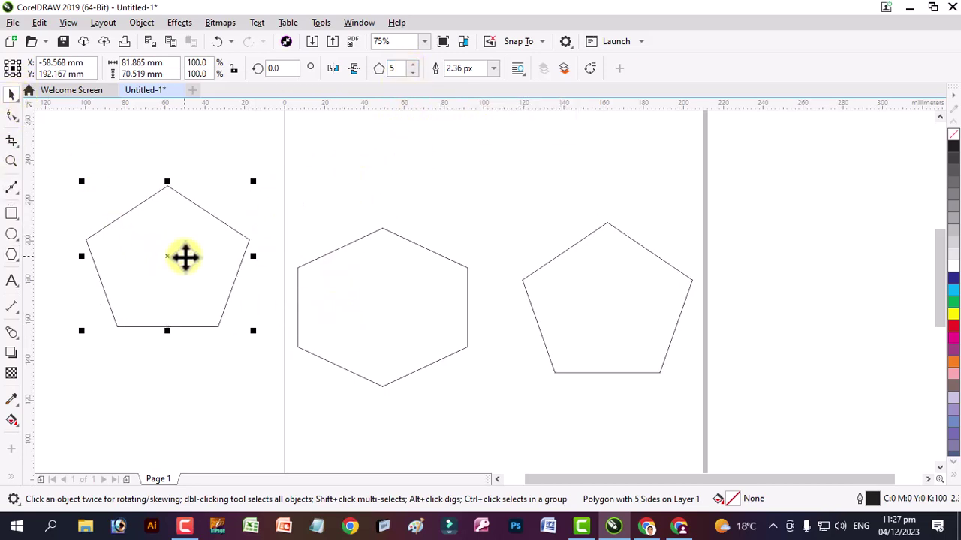
left_click_drag(184, 257, 208, 301)
left_click(402, 311)
left_click_drag(402, 318, 408, 234)
left_click_drag(608, 314, 582, 245)
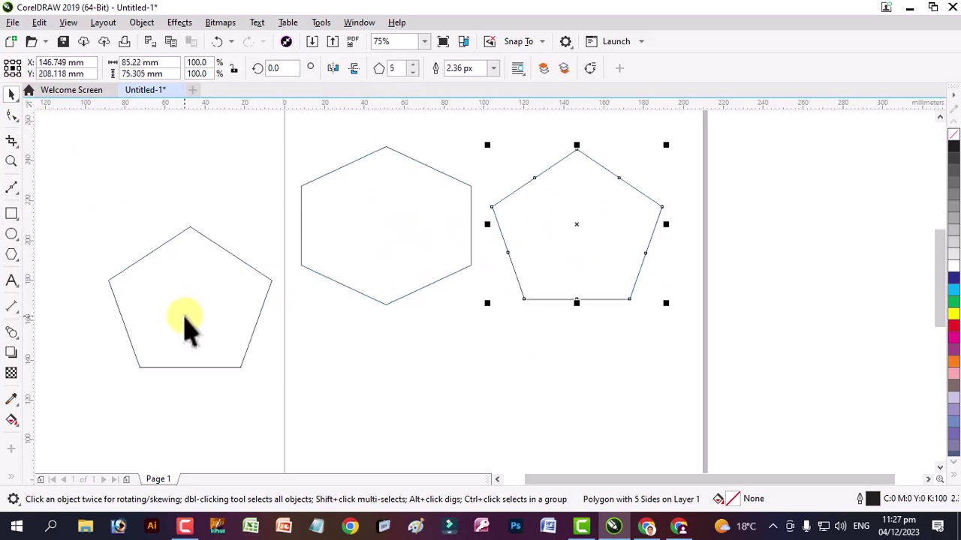
left_click_drag(185, 318, 205, 323)
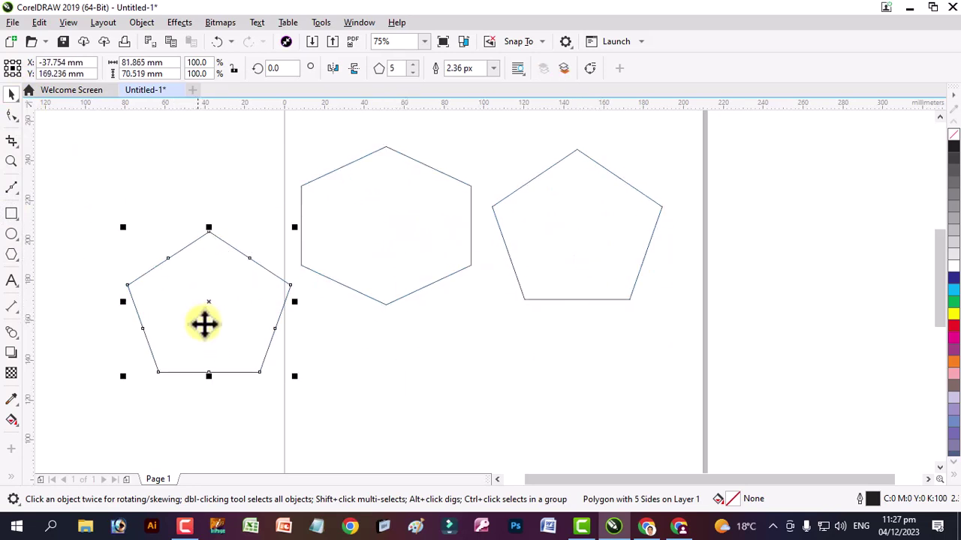
left_click(497, 479)
left_click_drag(389, 308, 335, 306)
Step: Fill the off-page pentagon with dark blue (C:100 M:100 Y:0 K:0)
scroll(356, 294, "up", 2)
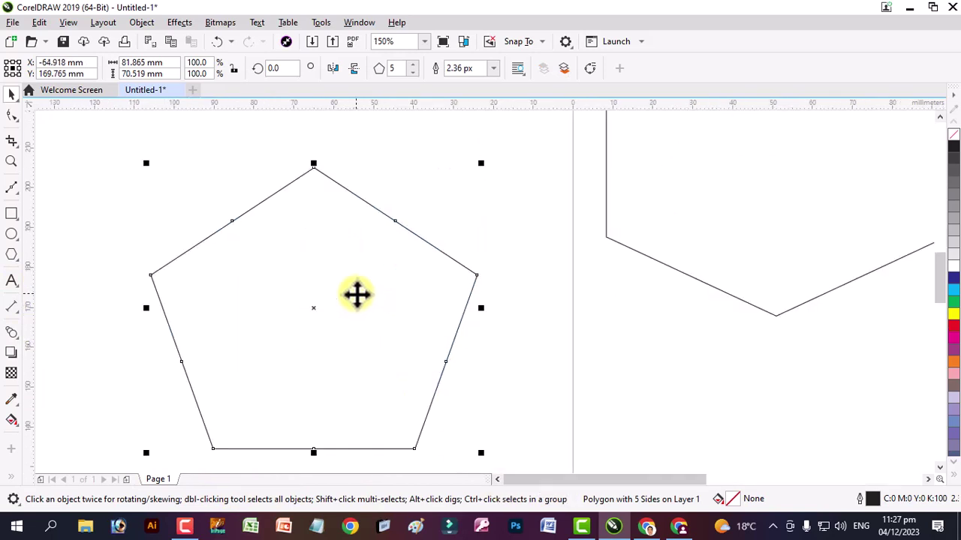
left_click(952, 279)
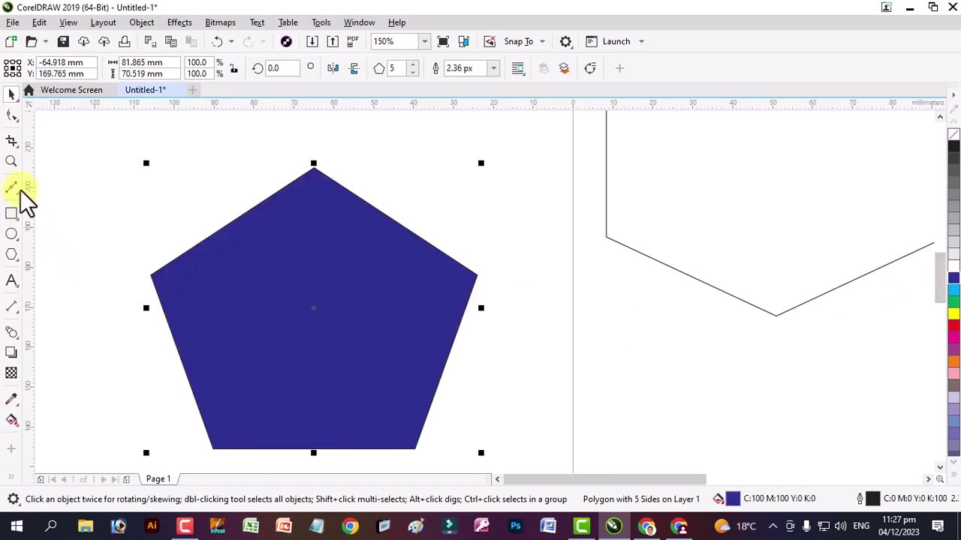
Step: Cut the blue pentagon in two with the Knife tool in freehand mode, following a wavy line from its top vertex to its base
left_click(17, 149)
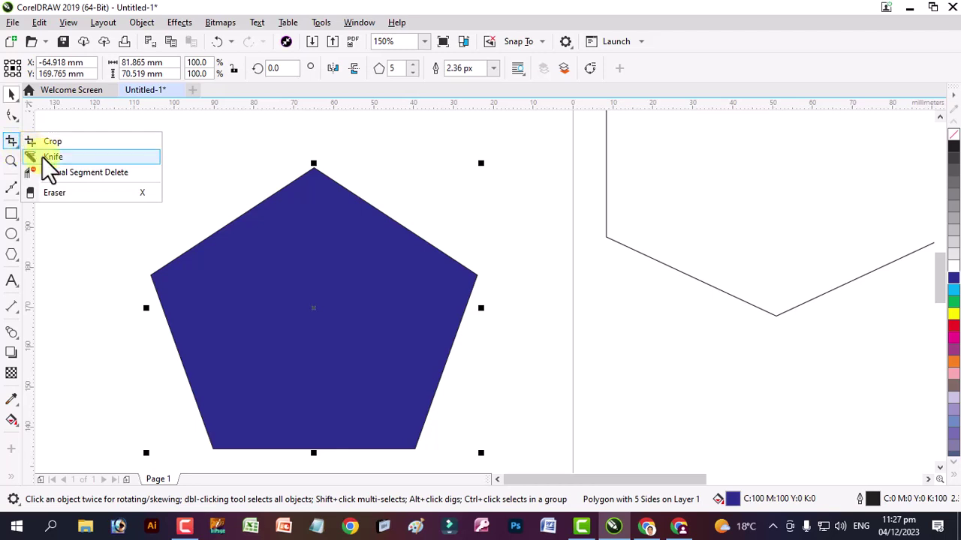
left_click(42, 157)
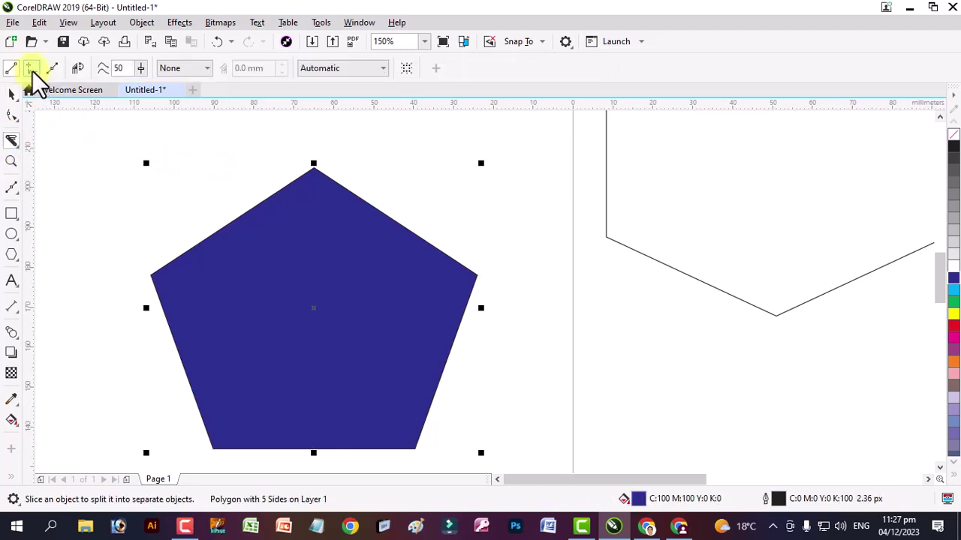
left_click(31, 69)
mouse_move(315, 171)
left_mouse_down()
mouse_move(345, 213)
mouse_move(314, 243)
mouse_move(316, 283)
mouse_move(332, 299)
mouse_move(308, 325)
mouse_move(304, 357)
mouse_move(331, 425)
mouse_move(315, 457)
left_mouse_up()
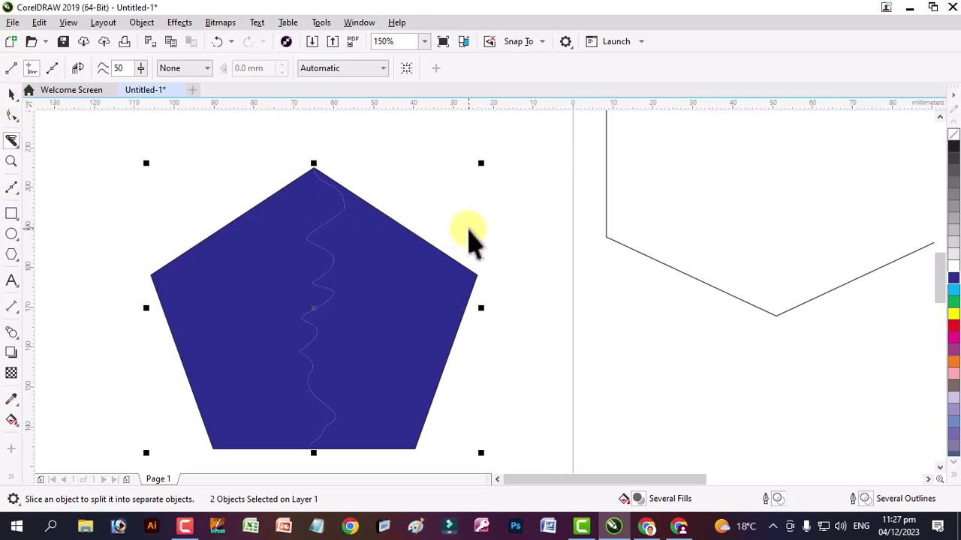
Step: Fill the right piece of the split pentagon with cyan (C:100 M:0 Y:0 K:0)
key("space")
left_click(462, 301)
left_click(953, 292)
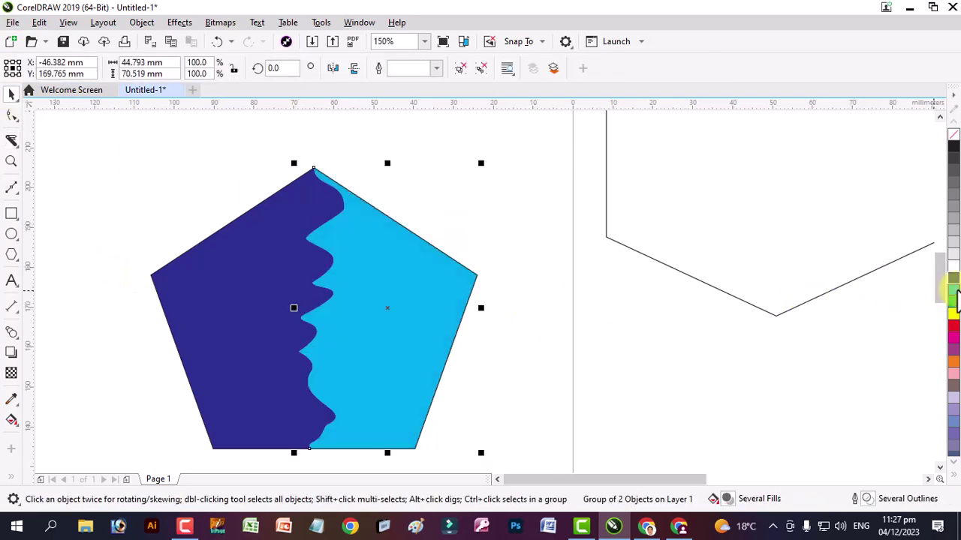
Step: Ungroup the split pentagon and move both pieces down beside the page, centred at about X -52 mm, Y 98 mm
scroll(232, 247, "down", 4)
left_click_drag(179, 211, 343, 337)
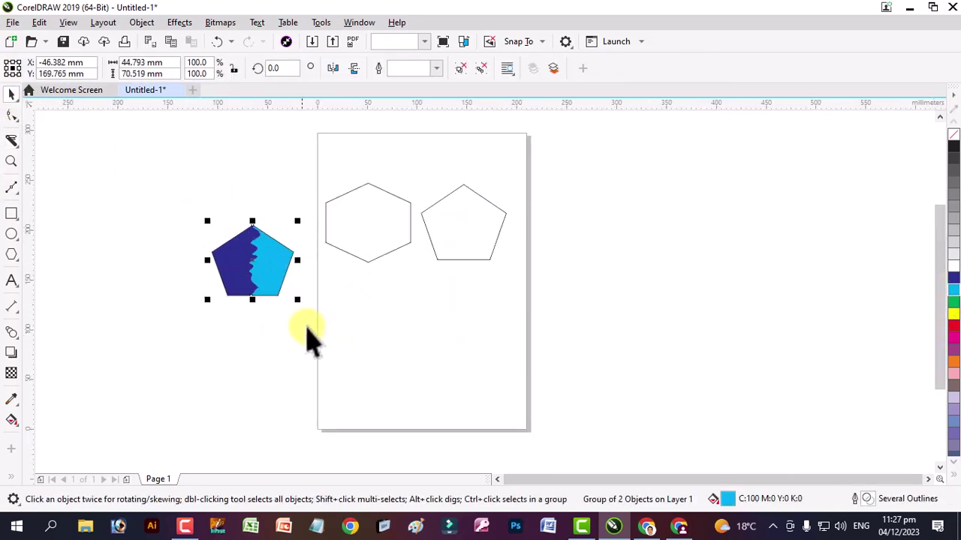
key("ctrl+u")
scroll(268, 369, "up", 2)
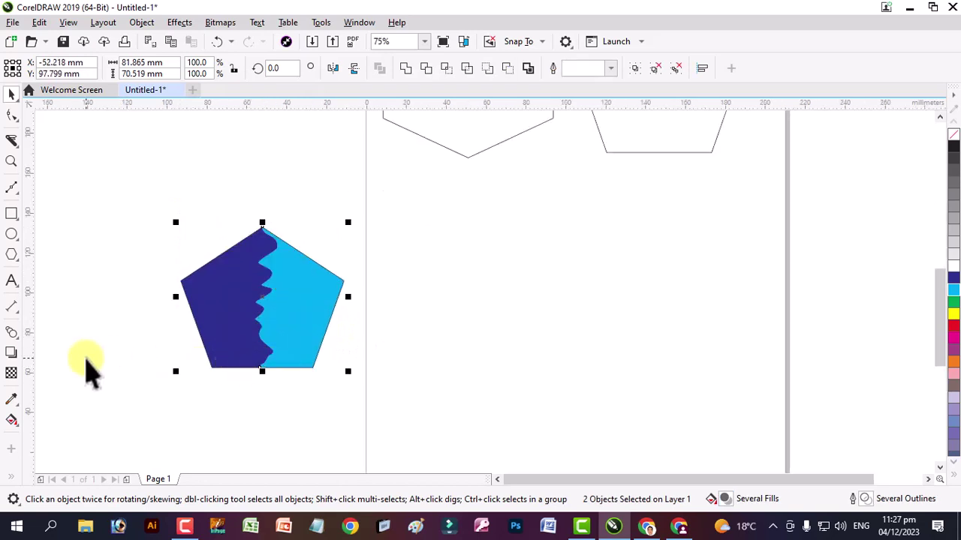
Step: Try a Twister distortion on the two pentagon pieces with the Distort tool and undo it
left_click(15, 340)
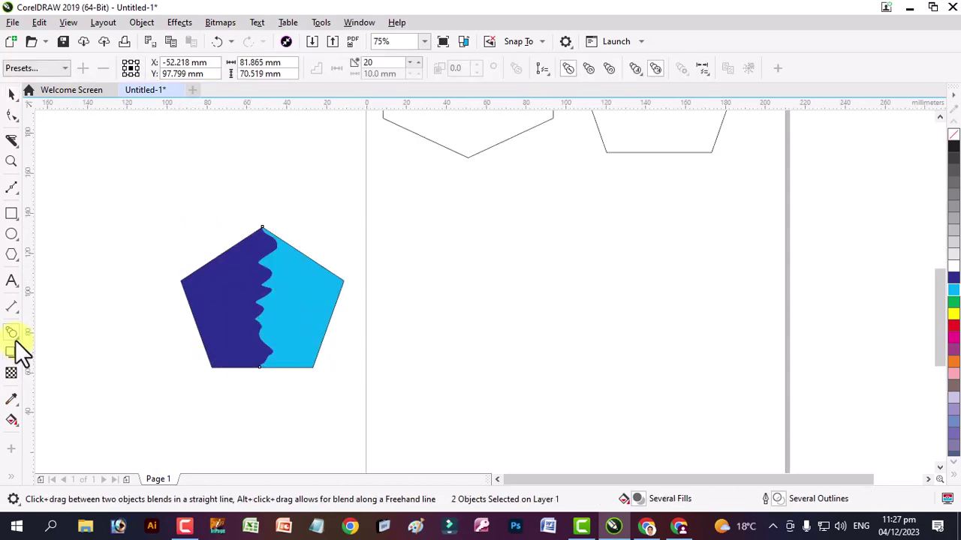
left_click(18, 339)
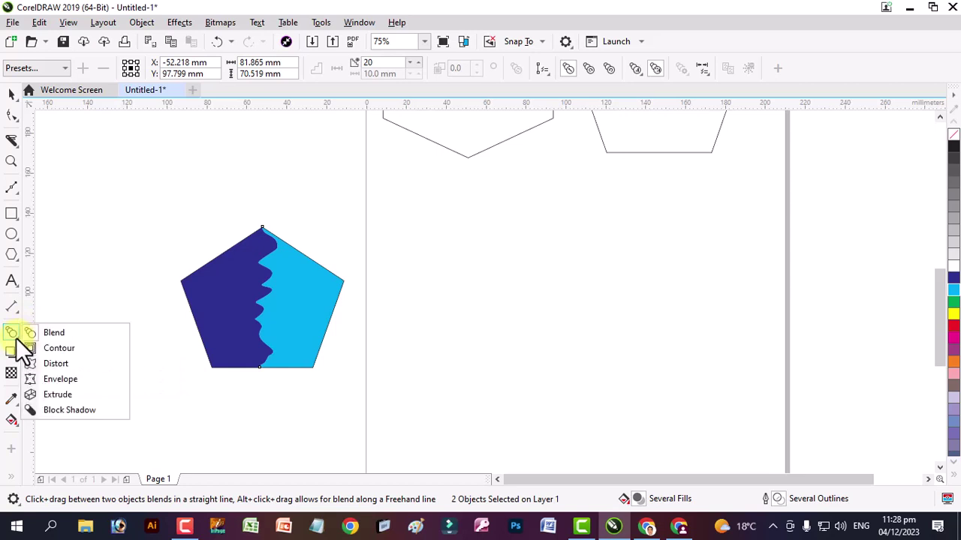
left_click(16, 337)
left_click(12, 339)
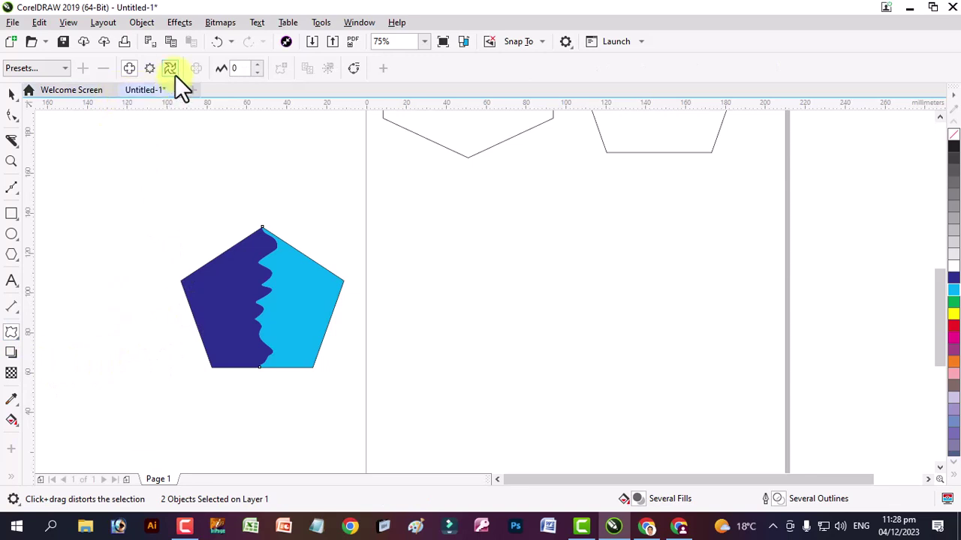
left_click(170, 68)
left_click_drag(236, 311, 203, 309)
key("ctrl+z")
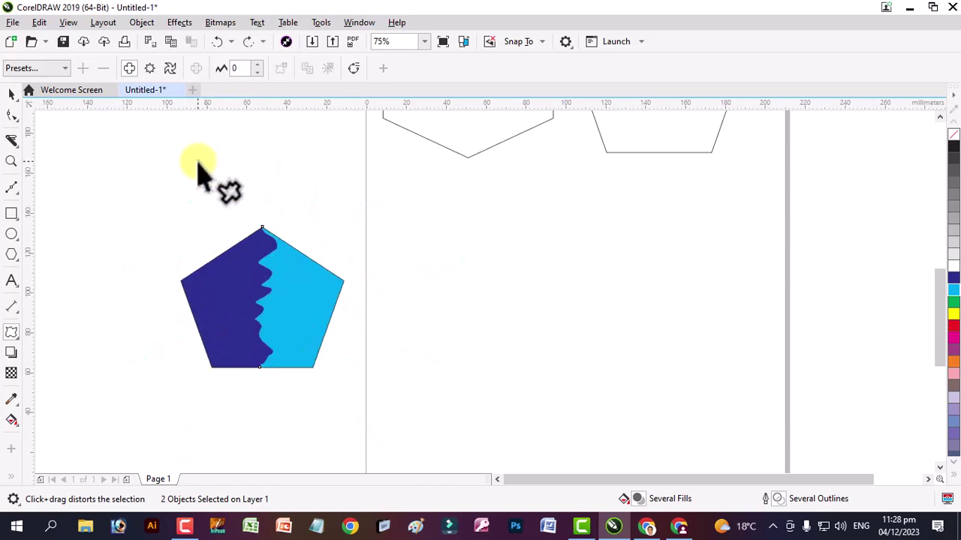
Step: Twist the two pentagon pieces with the Distort tool's Twister mode, then apply the Twister preset to form a spiral
left_click(171, 68)
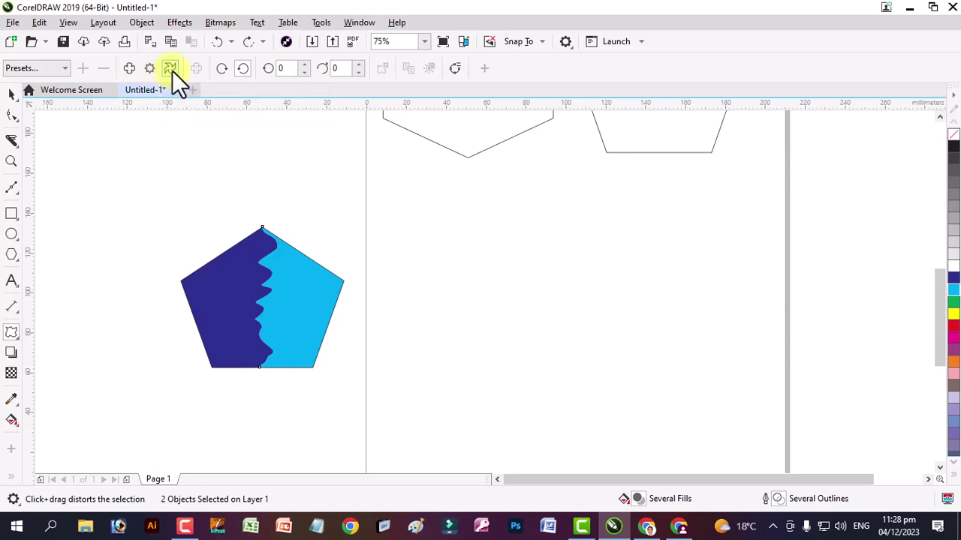
left_click_drag(279, 296, 388, 295)
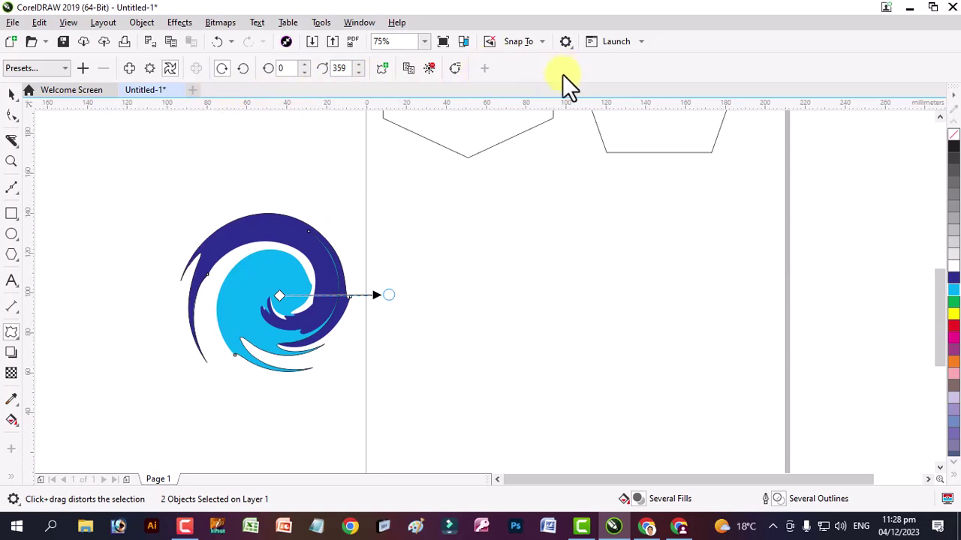
left_click(42, 68)
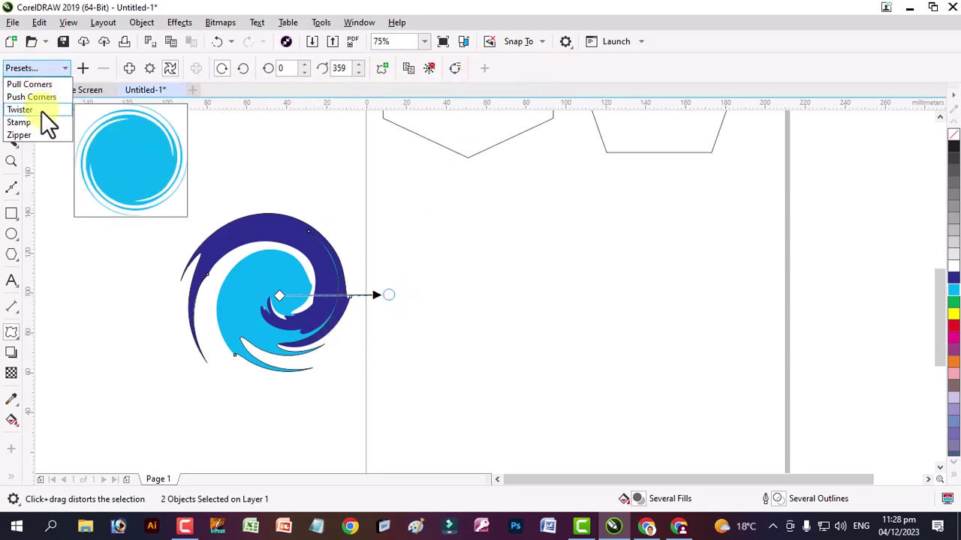
left_click(39, 112)
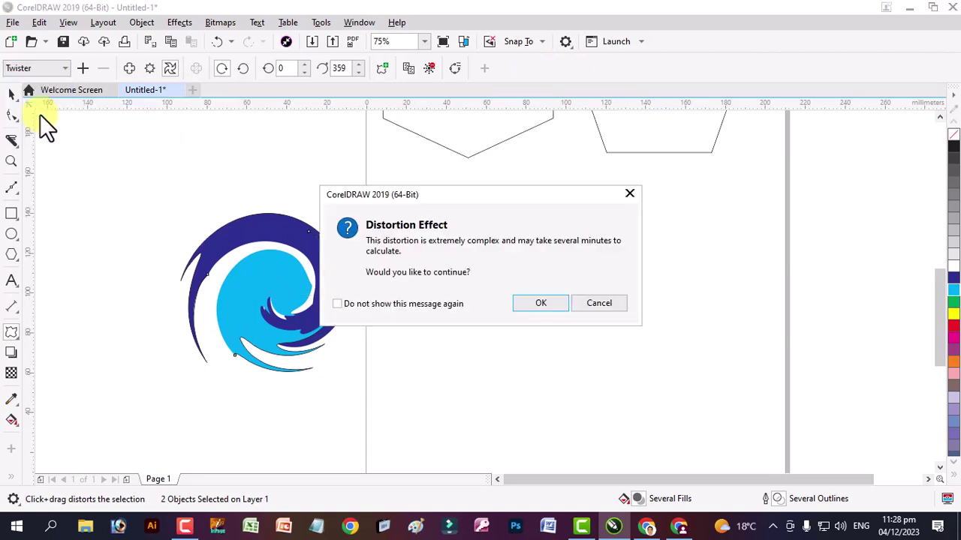
left_click(542, 303)
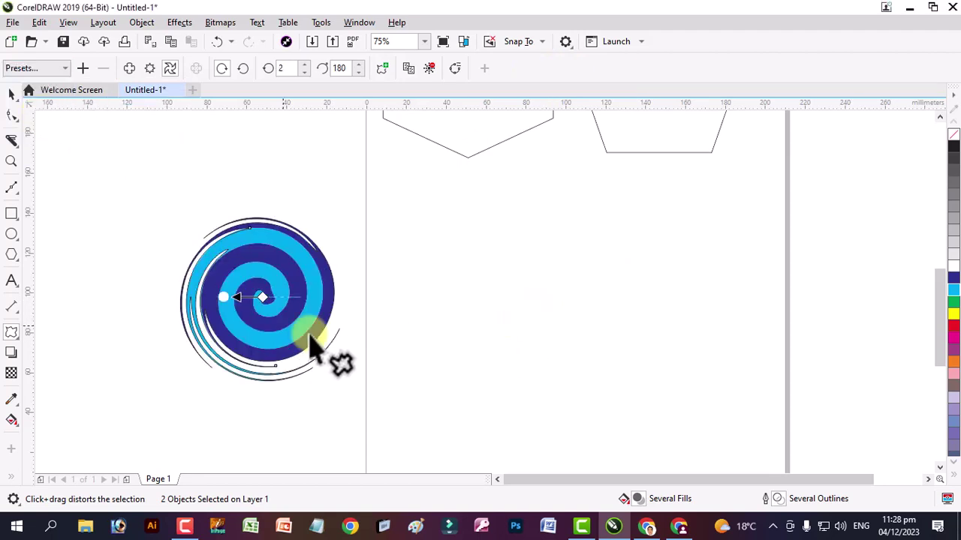
Step: Move the spiral onto the page at about X 41 mm and squash it vertically to about 55.5% of its height
left_click(11, 94)
left_click_drag(259, 299, 446, 294)
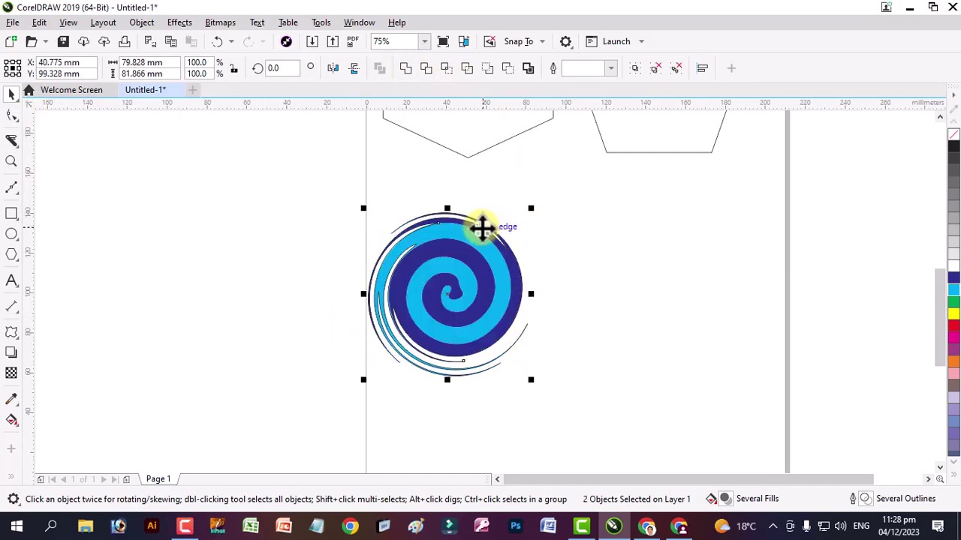
left_click_drag(447, 209, 447, 280)
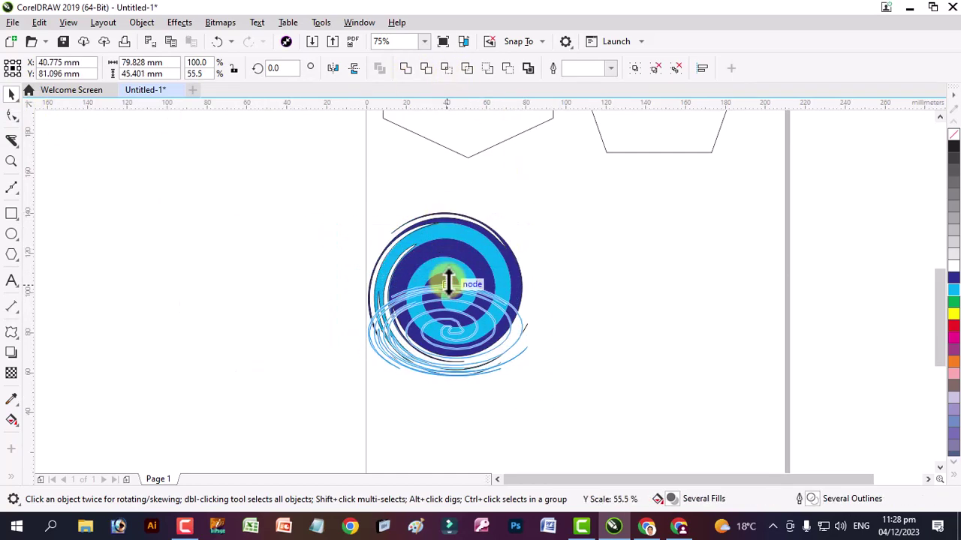
Step: Draw a near-circular ellipse about 76 x 77 mm beside the spiral and fill it with cyan (C:100 M:0 Y:0 K:0)
left_click(11, 233)
left_click_drag(542, 227, 636, 315)
left_click_drag(671, 350, 698, 385)
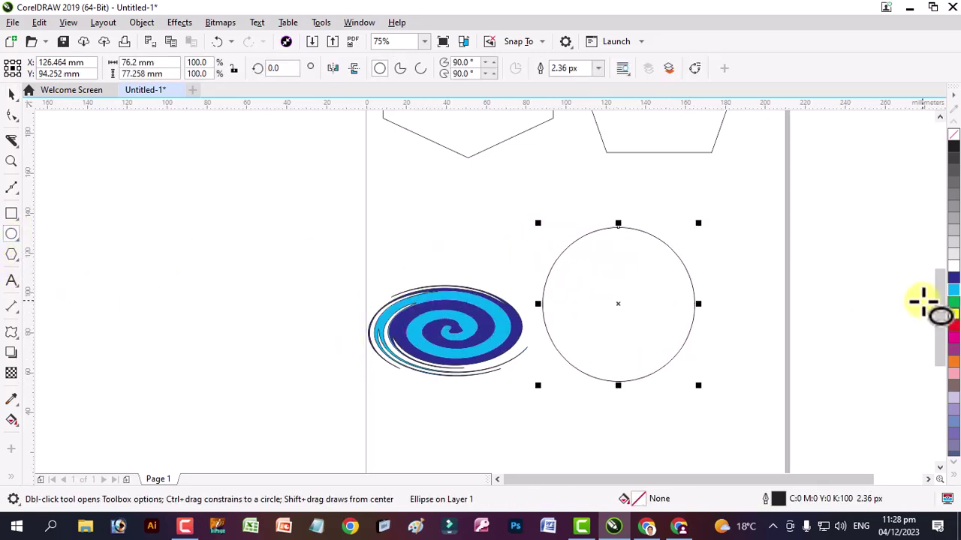
left_click(952, 290)
left_click_drag(625, 305, 800, 308)
key("Delete")
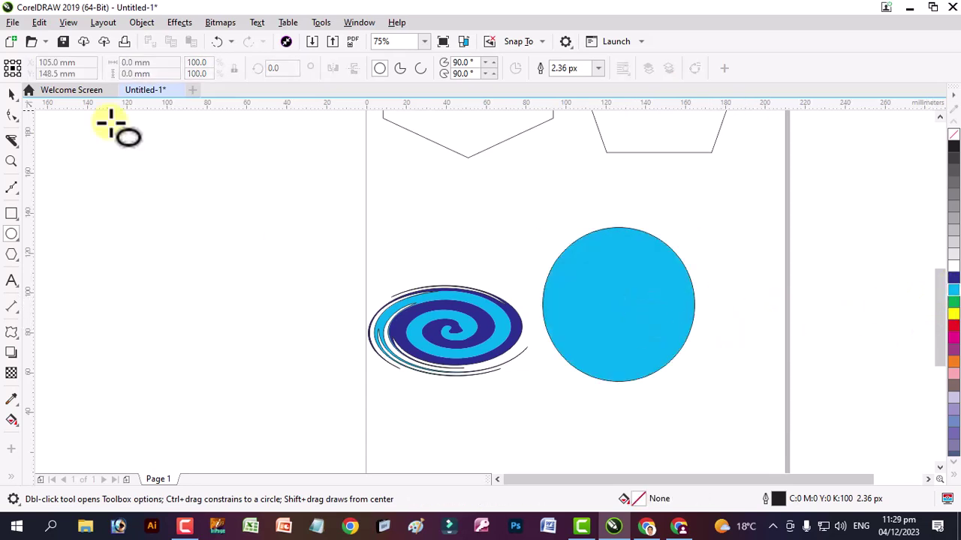
Step: Place a copy of the cyan circle beside it at about X 208 mm and fill the copy with orange (C:0 M:60 Y:100 K:0)
left_click(12, 91)
left_click_drag(594, 300, 755, 294)
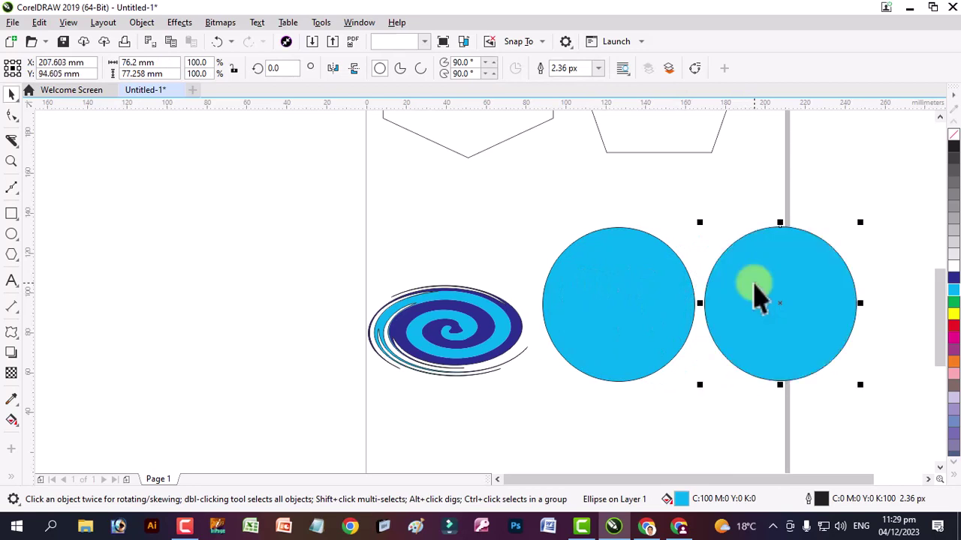
left_click(952, 364)
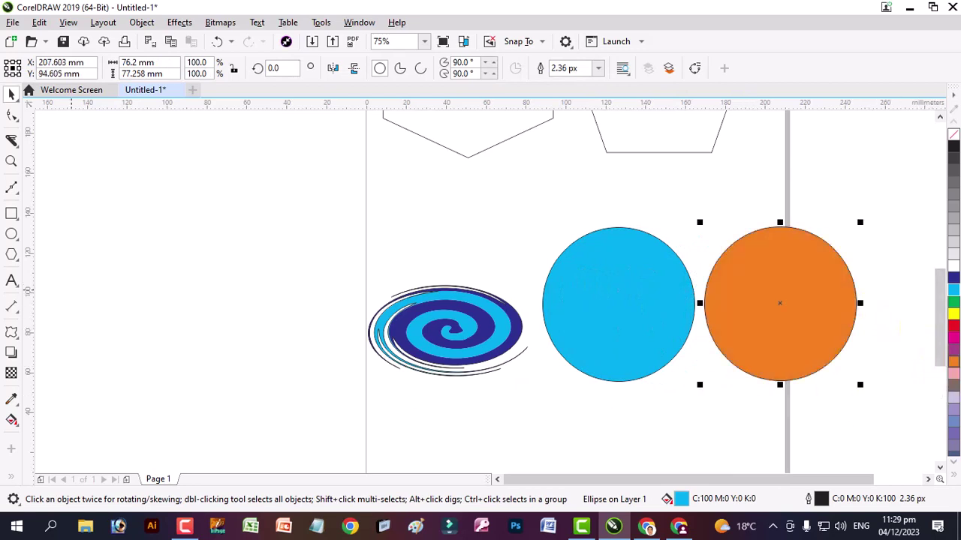
Step: Erase several jagged and straight lines across the orange circle with a 1.0 mm round Eraser
left_click(19, 148)
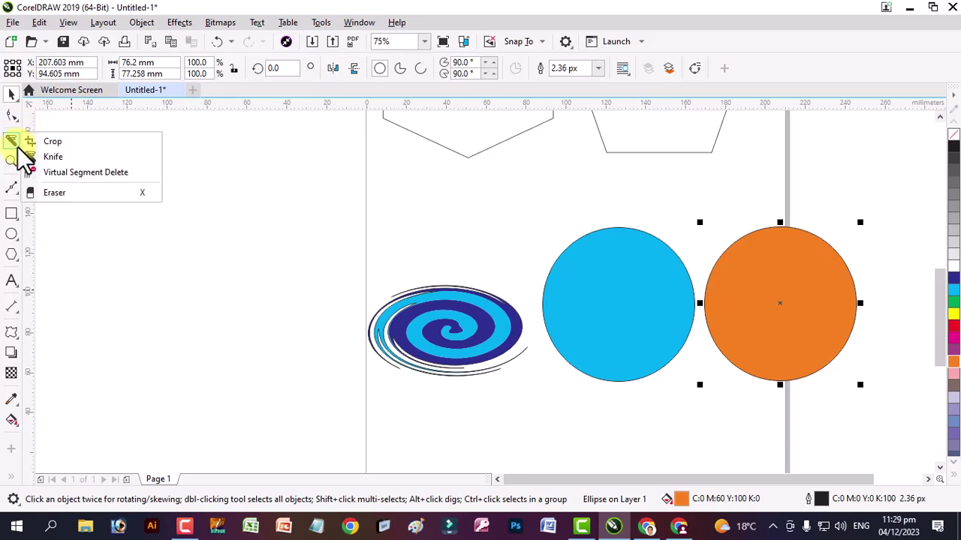
left_click(60, 192)
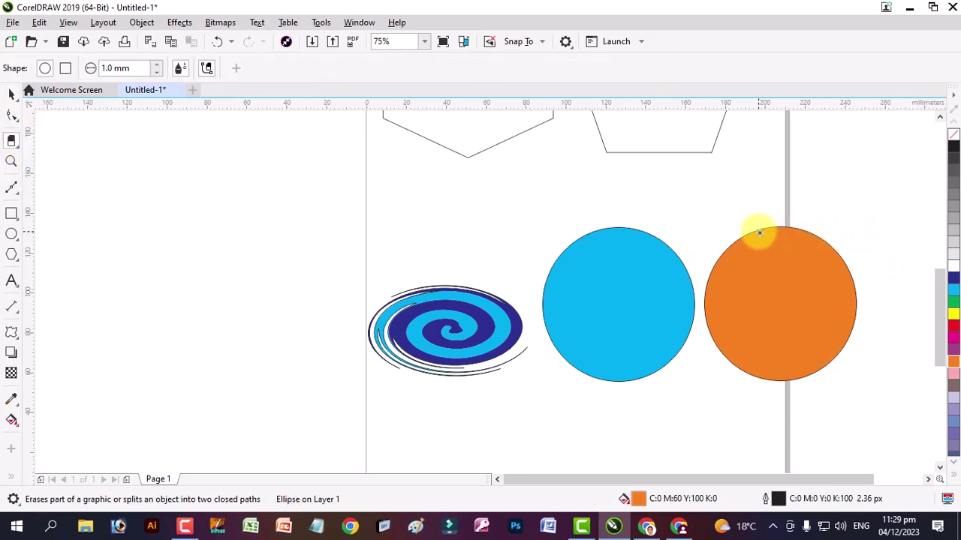
mouse_move(759, 232)
left_mouse_down()
mouse_move(748, 249)
mouse_move(776, 306)
mouse_move(713, 339)
mouse_move(715, 367)
left_mouse_up()
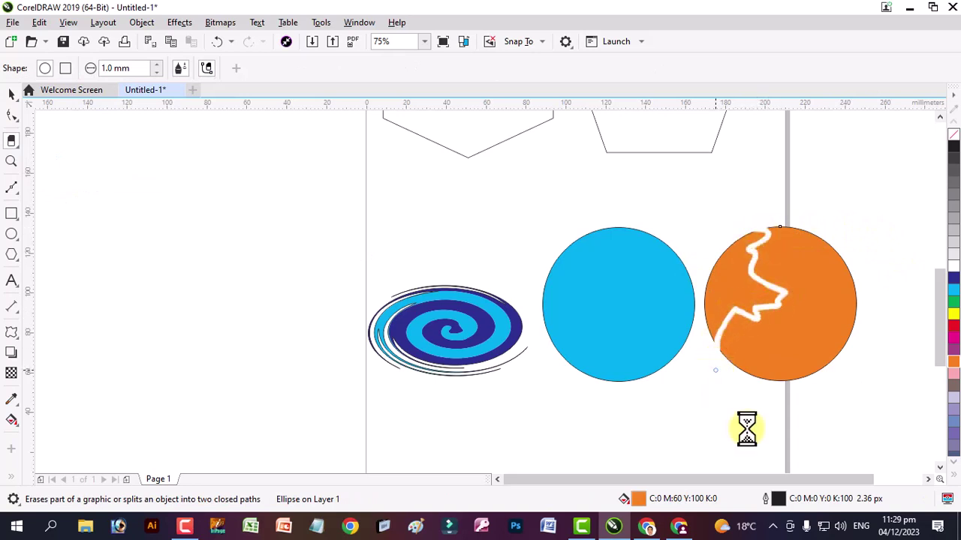
mouse_move(759, 407)
left_mouse_down()
mouse_move(798, 329)
mouse_move(851, 348)
left_mouse_up()
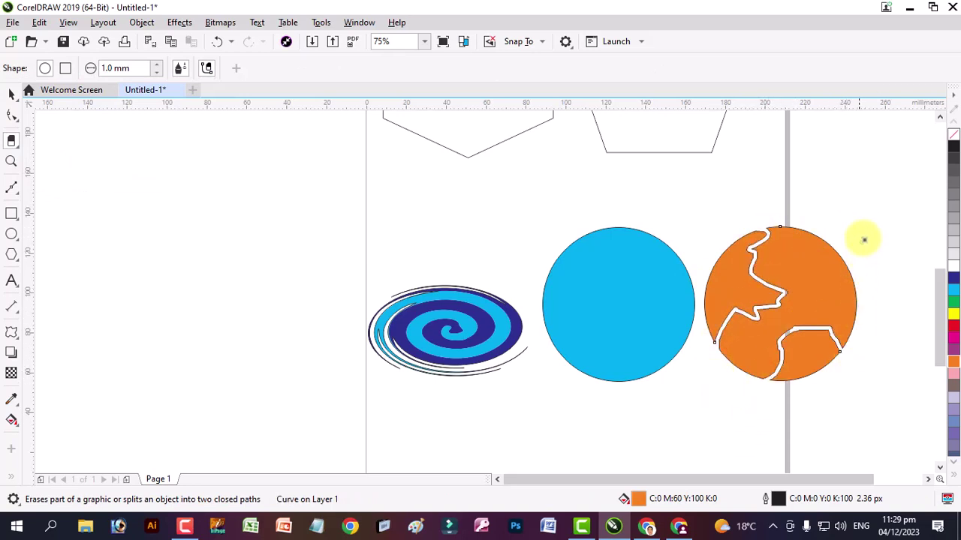
left_click_drag(850, 264, 788, 300)
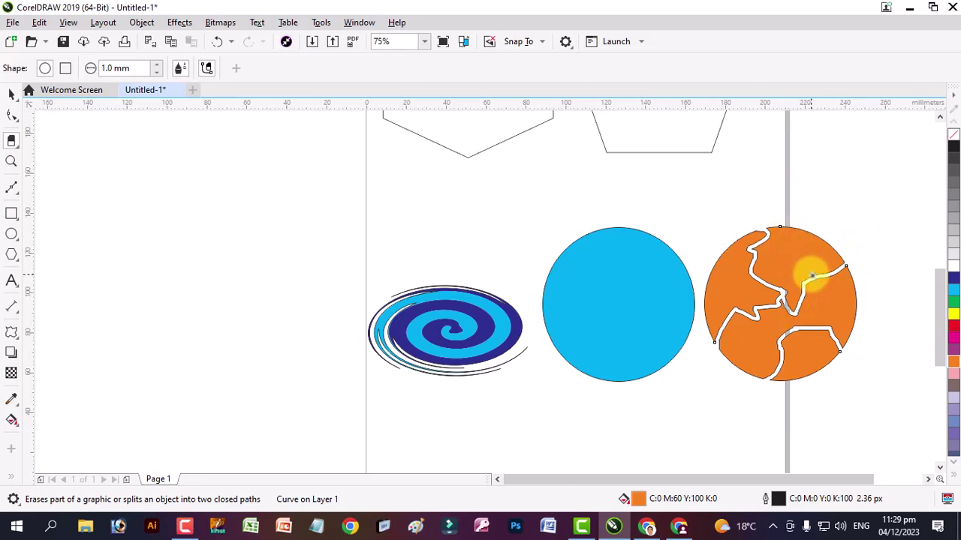
left_click_drag(793, 224, 809, 379)
left_click_drag(699, 281, 854, 291)
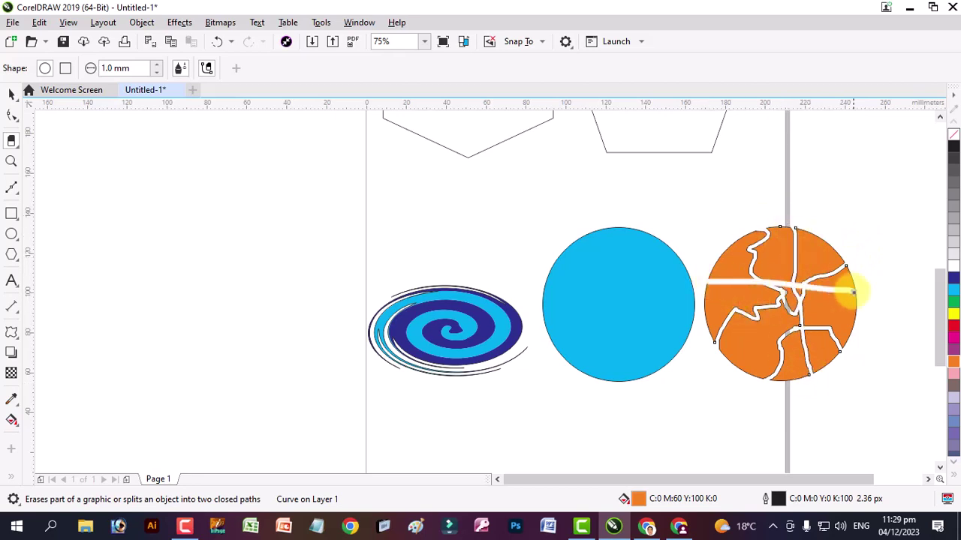
left_click_drag(750, 251, 778, 379)
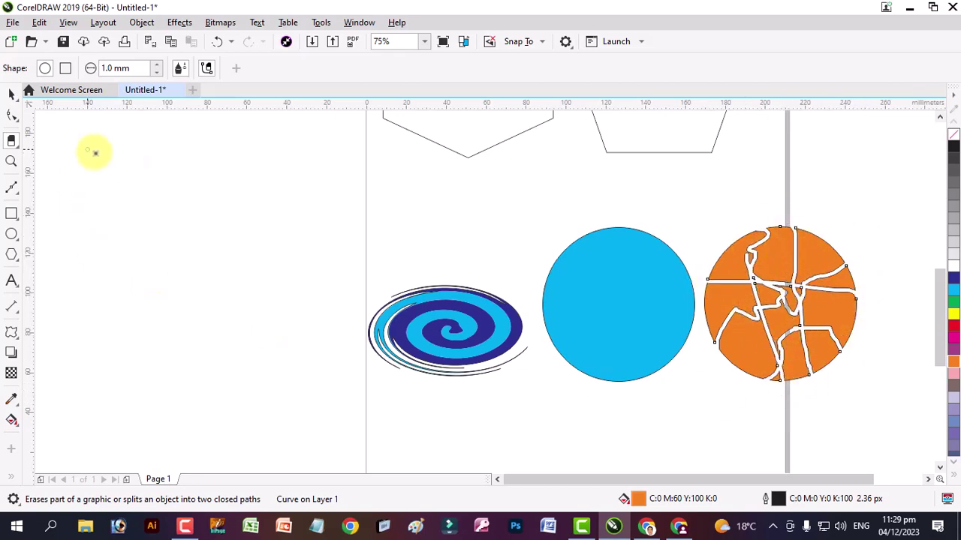
key("space")
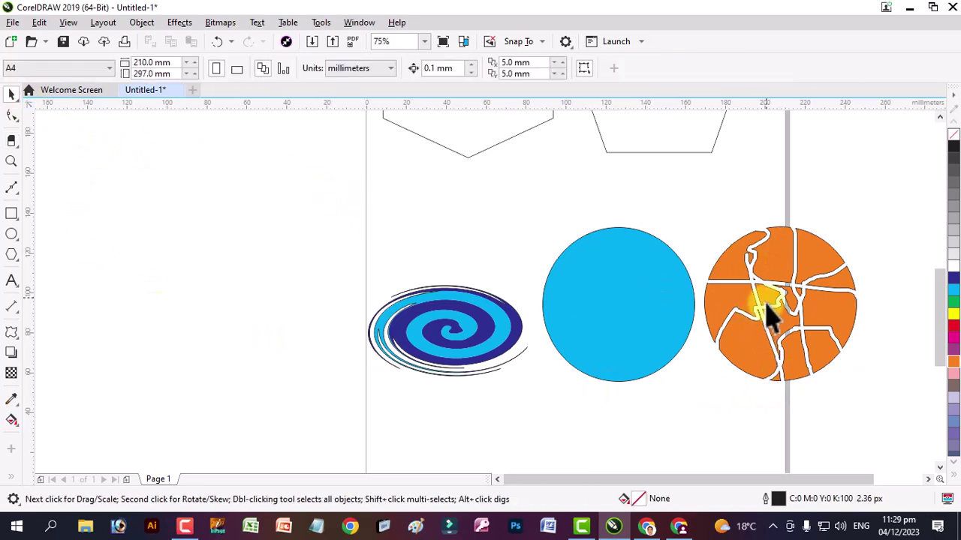
Step: Break the orange circle's curve apart and delete several pieces at its top middle, left, right and lower middle
left_click(766, 305)
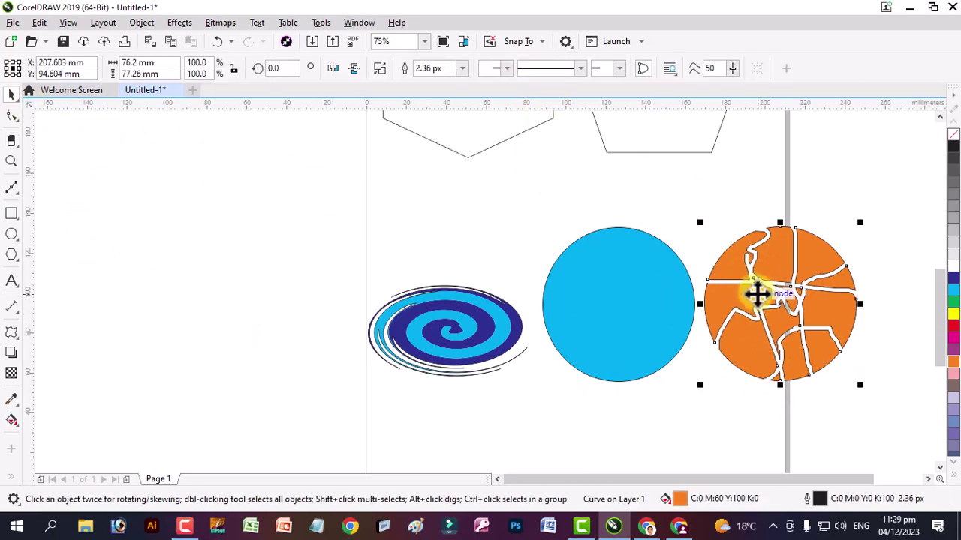
right_click(760, 294)
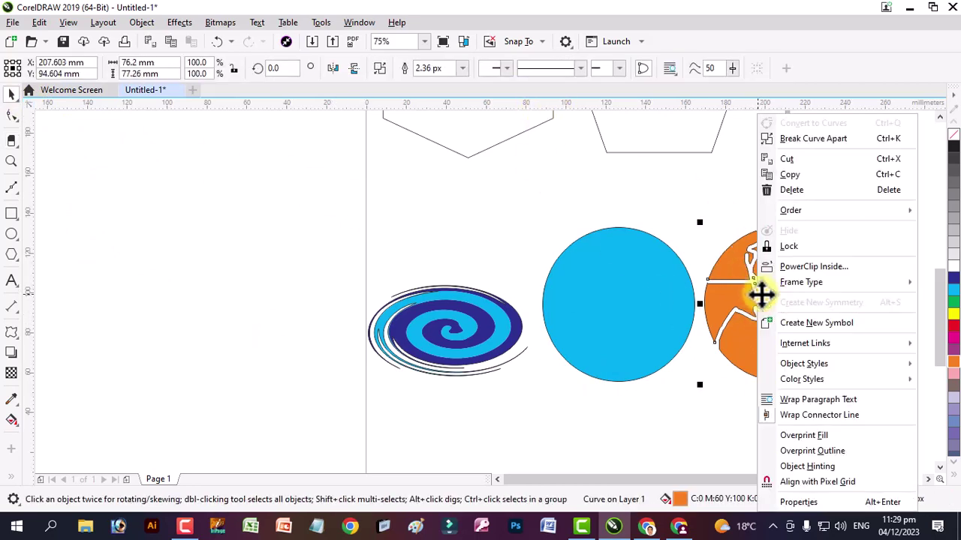
left_click(810, 141)
left_click(851, 188)
left_click(798, 300)
left_click_drag(798, 300, 768, 365)
left_click_drag(723, 325, 837, 319)
left_click_drag(843, 278, 847, 301)
Step: Group all the remaining orange pieces
left_click_drag(878, 199, 698, 403)
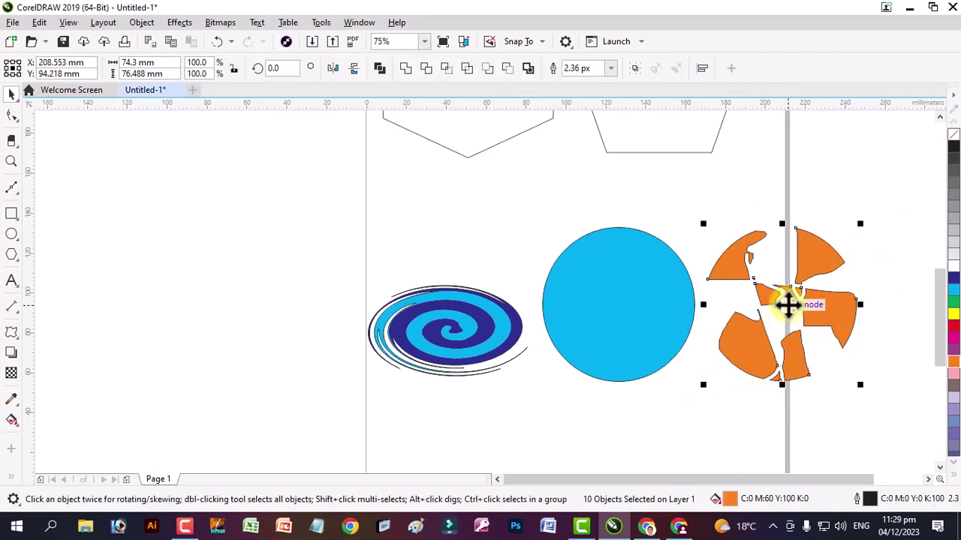
key("ctrl+g")
left_click_drag(787, 304, 628, 305)
left_click_drag(526, 259, 519, 225)
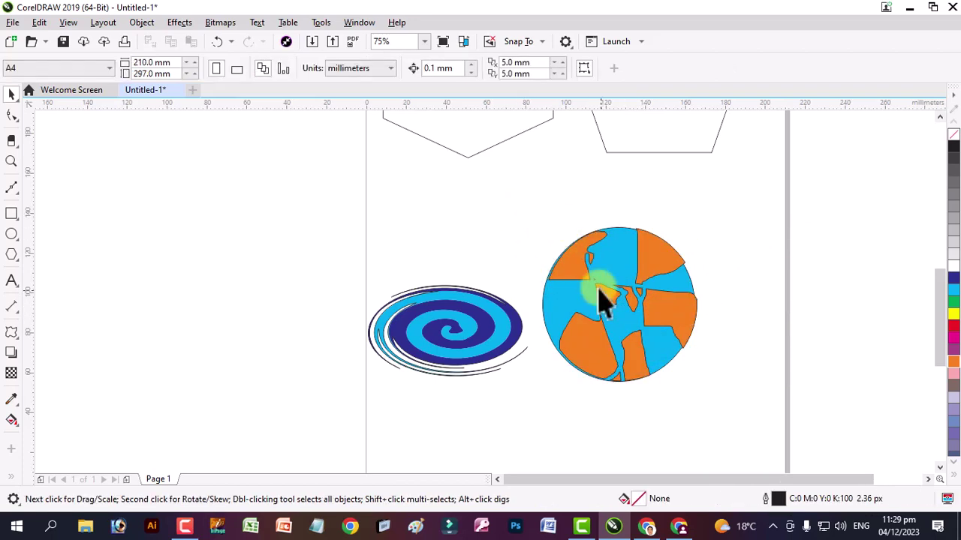
key("ctrl+z")
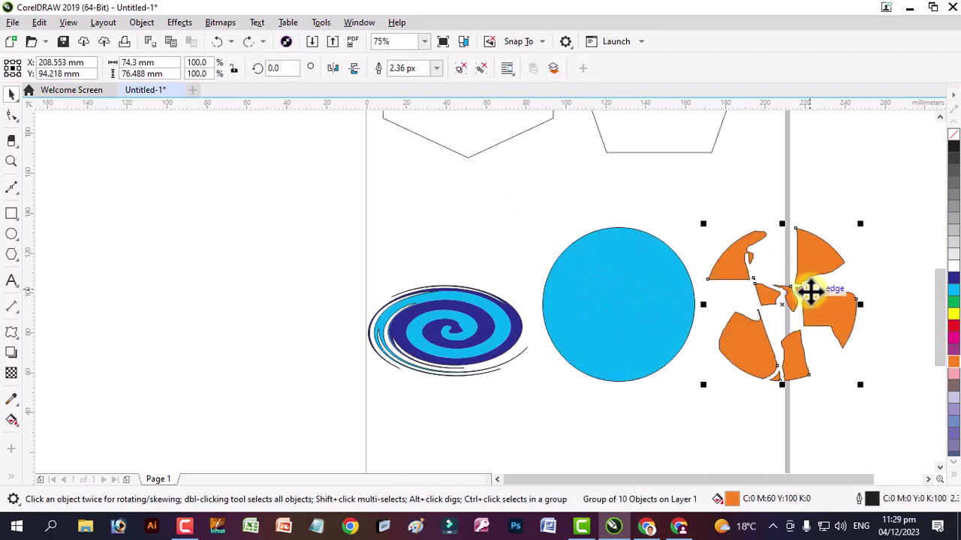
Step: Move the orange group onto the cyan circle and align the two on their centres horizontally and vertically
left_click_drag(813, 306, 616, 307)
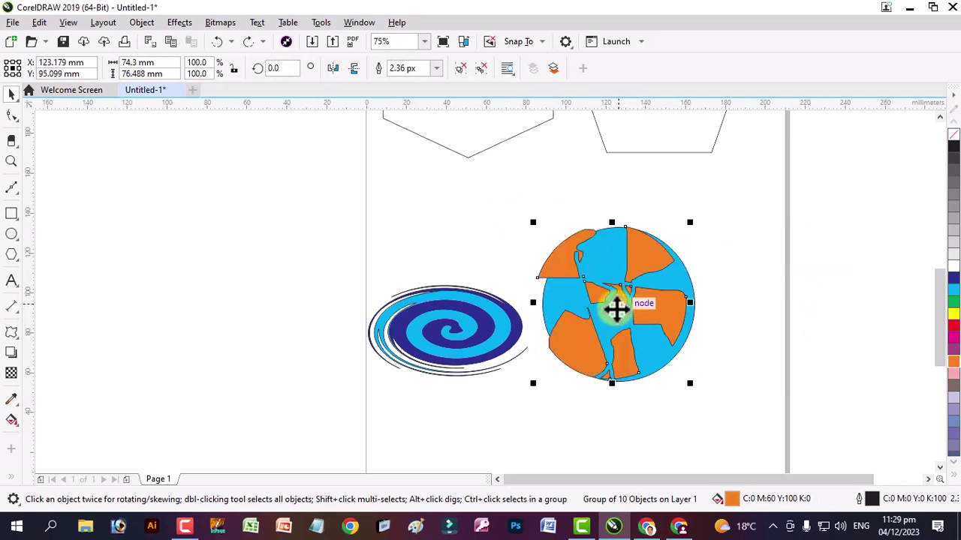
left_click_drag(508, 204, 741, 439)
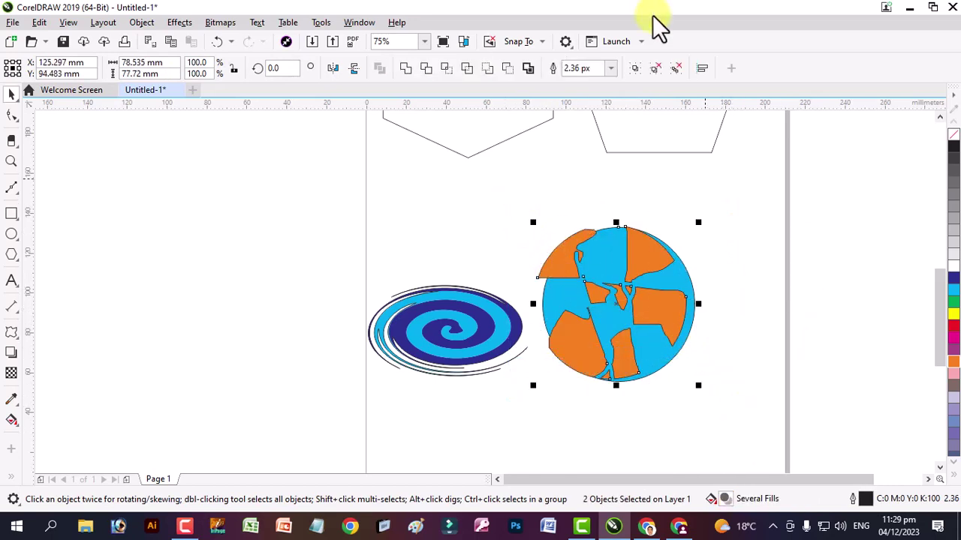
left_click(701, 70)
left_click(766, 124)
left_click(766, 145)
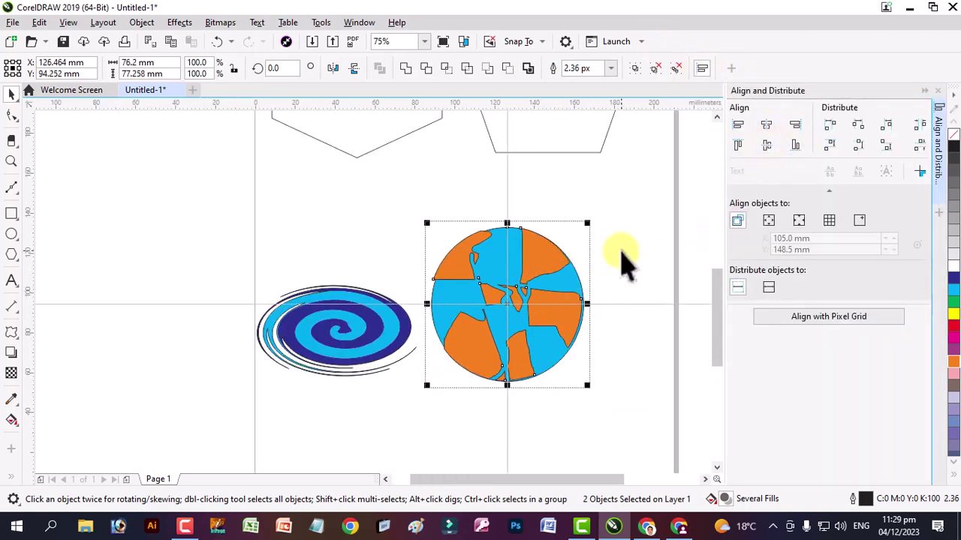
Step: Group the orange pieces with the cyan circle and place this globe above the spiral at about X 39 mm, Y 118 mm
key("ctrl+g")
left_click_drag(512, 304, 339, 261)
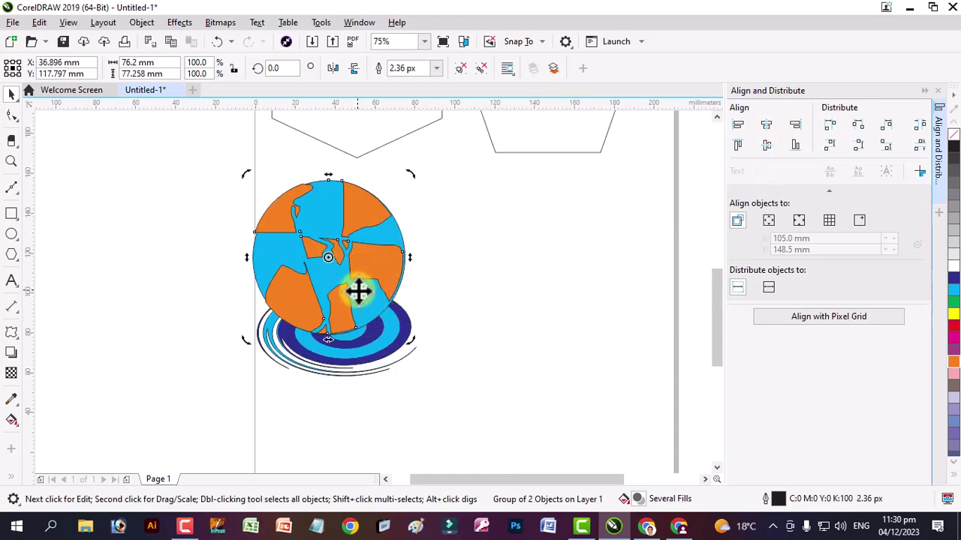
left_click_drag(358, 291, 371, 302)
scroll(430, 319, "down", 5)
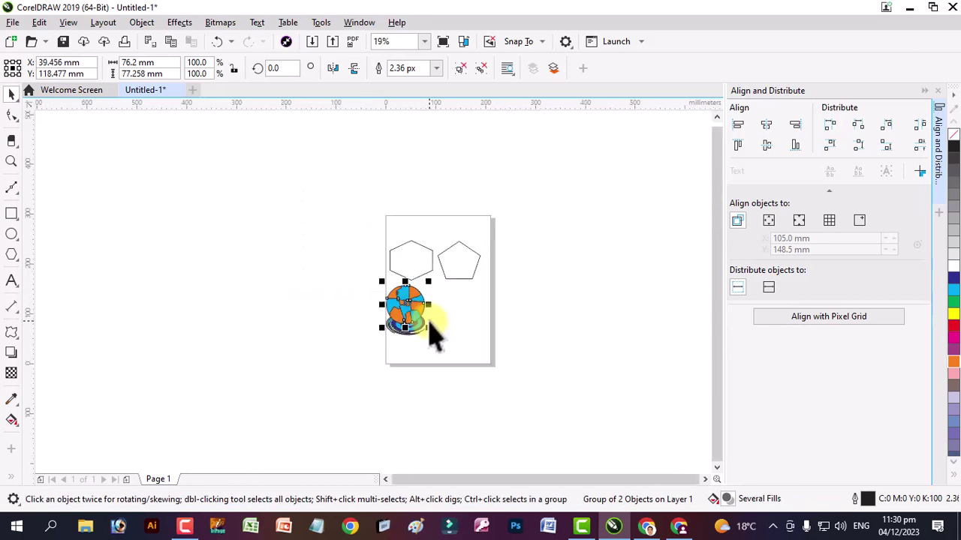
left_click(384, 311)
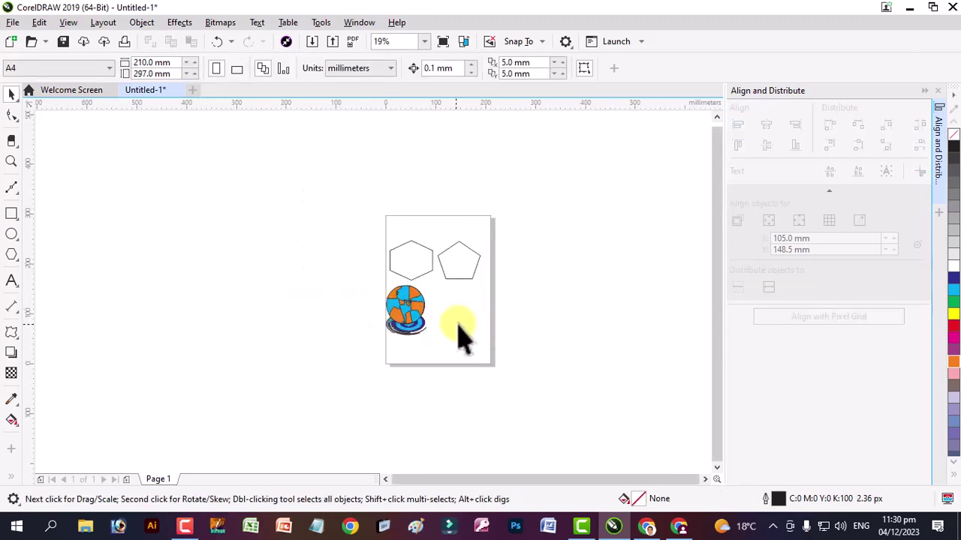
Step: Delete the globe and the spiral beneath it
scroll(458, 332, "up", 2)
left_click_drag(289, 255, 453, 395)
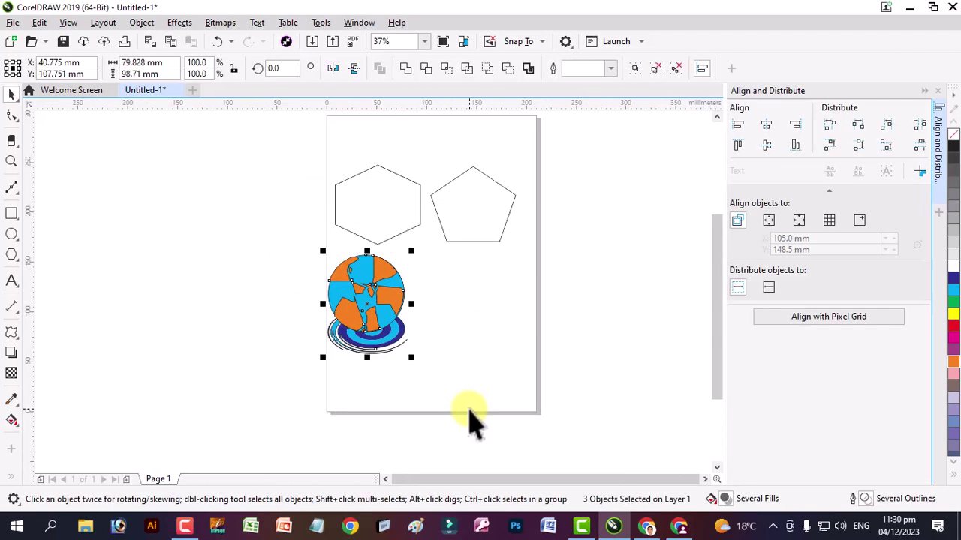
key("Delete")
Step: Move the hexagon slightly up and left past the page edge, and the pentagon to about X 138 mm, Y 228 mm
scroll(412, 349, "up", 4)
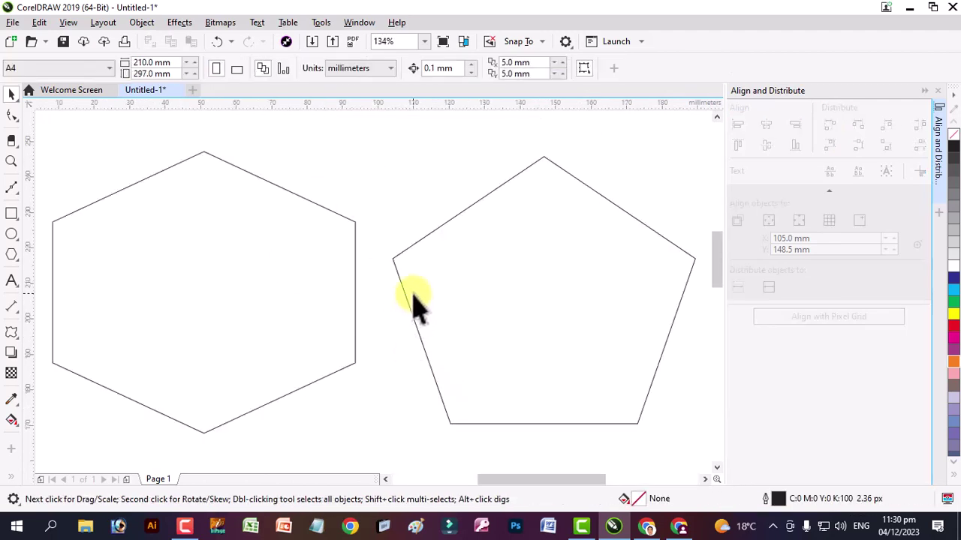
scroll(484, 315, "down", 4)
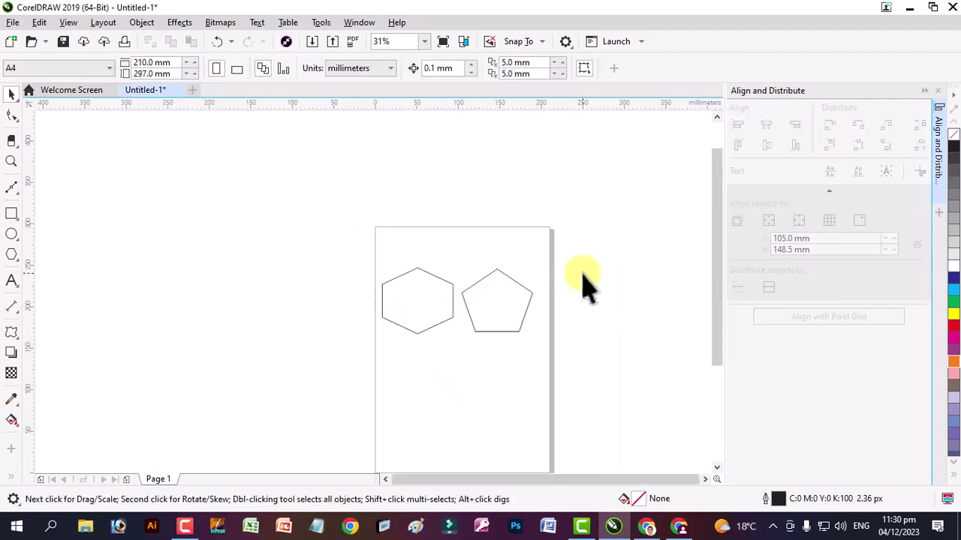
scroll(480, 311, "up", 2)
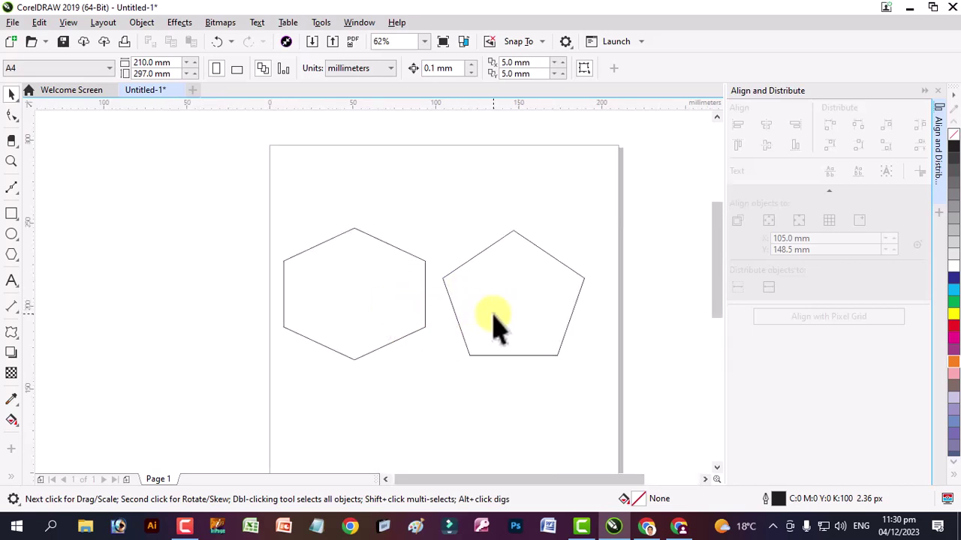
left_click(496, 328)
left_click(405, 345)
left_click_drag(403, 340, 380, 320)
left_click_drag(517, 328, 488, 273)
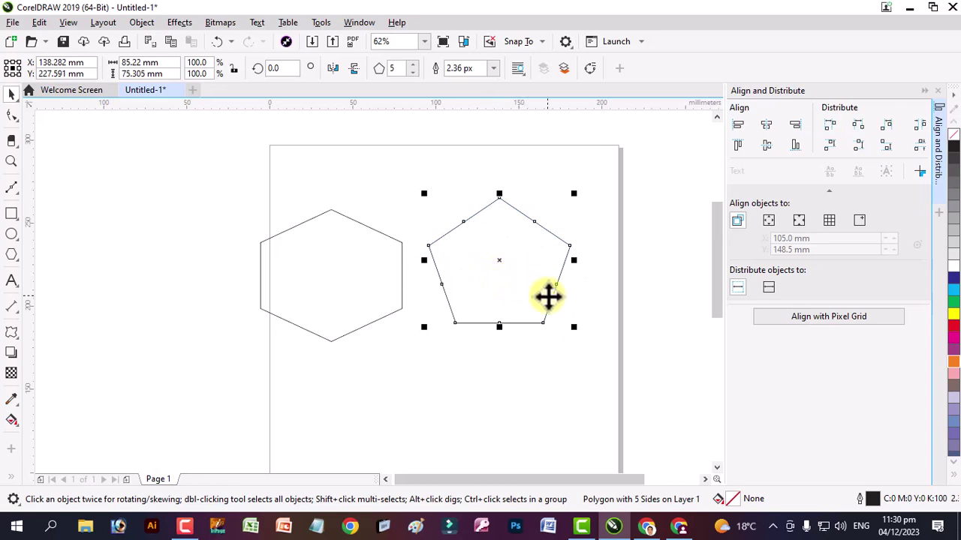
Step: Set the pentagon's number of sides to 16
left_click(412, 63)
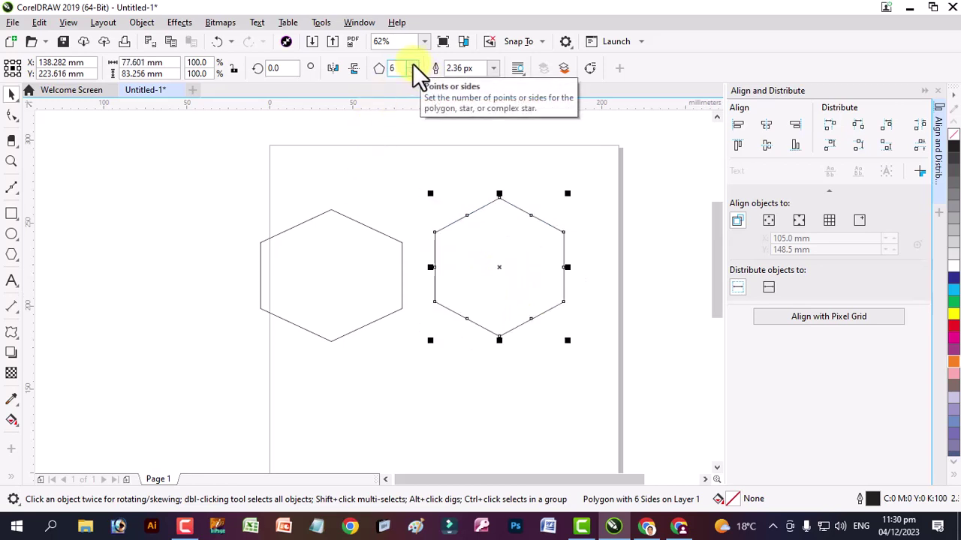
left_click(412, 63)
left_click(412, 64)
left_click(412, 63)
left_click(413, 63)
left_click(412, 63)
left_click(412, 63)
left_click(412, 63)
left_click(413, 63)
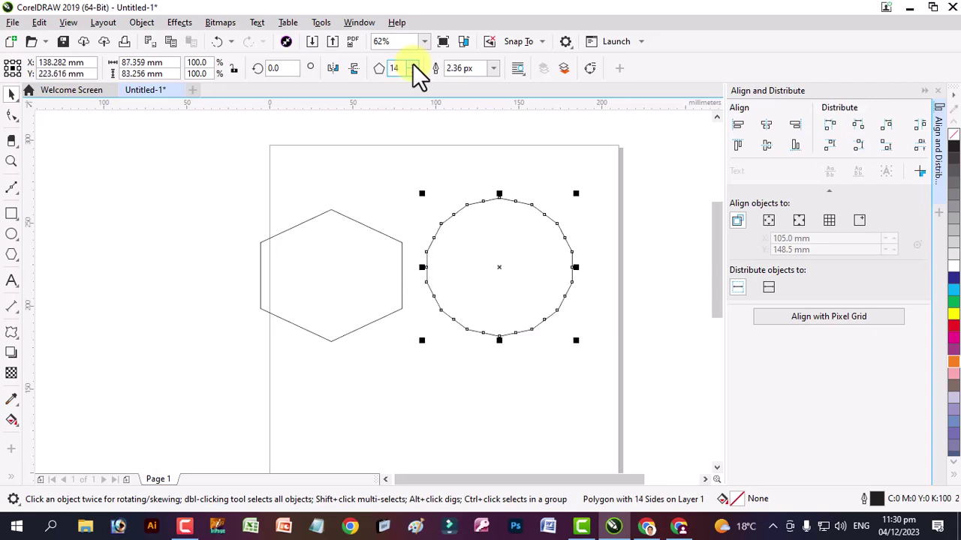
left_click(412, 63)
left_click(412, 63)
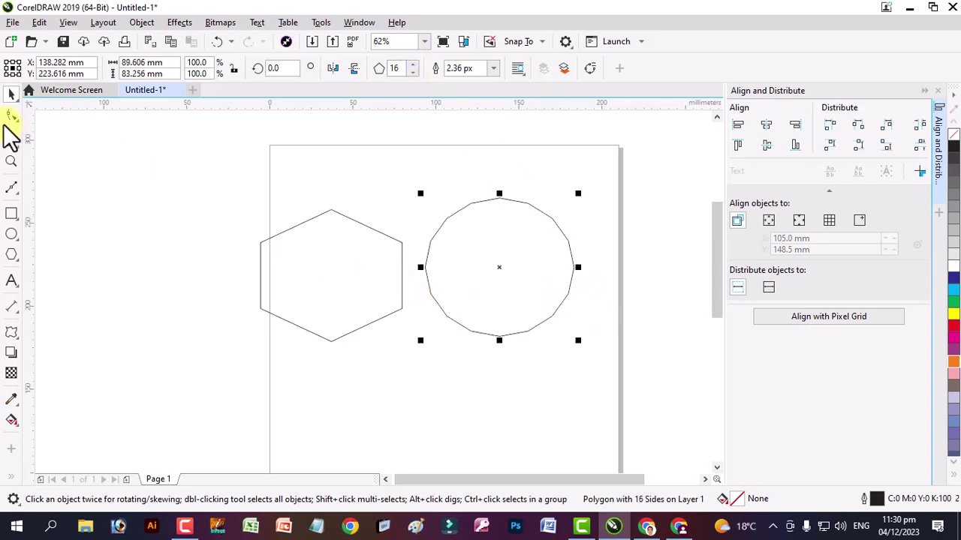
Step: Pull the 16-sided polygon's edge nodes inward and around the centre with the Shape tool to form a twisted starburst, and fill it red
left_click(11, 114)
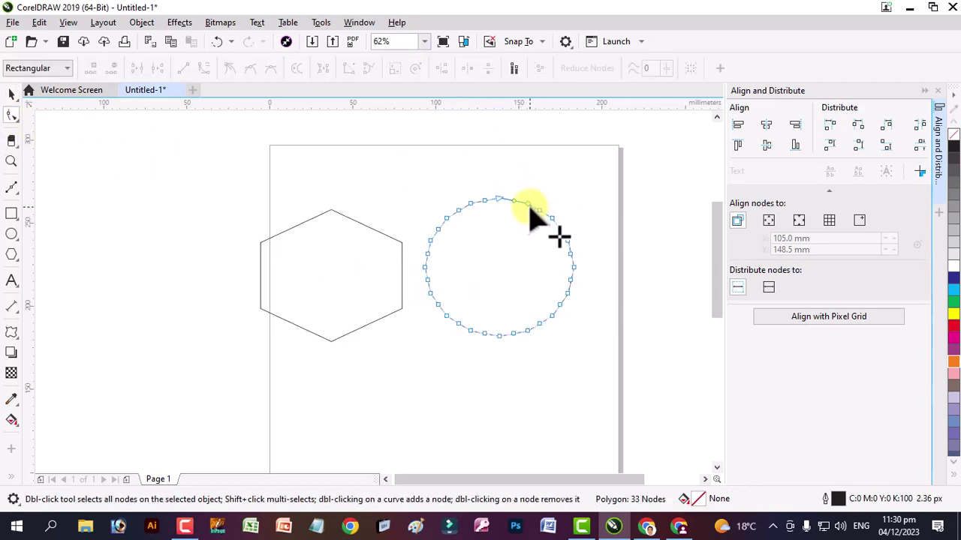
left_click_drag(528, 203, 514, 258)
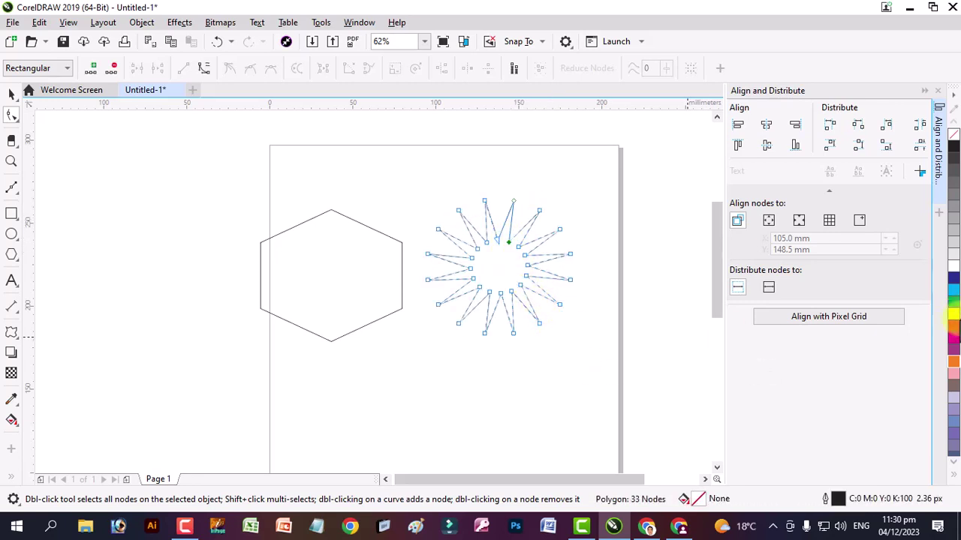
left_click(953, 331)
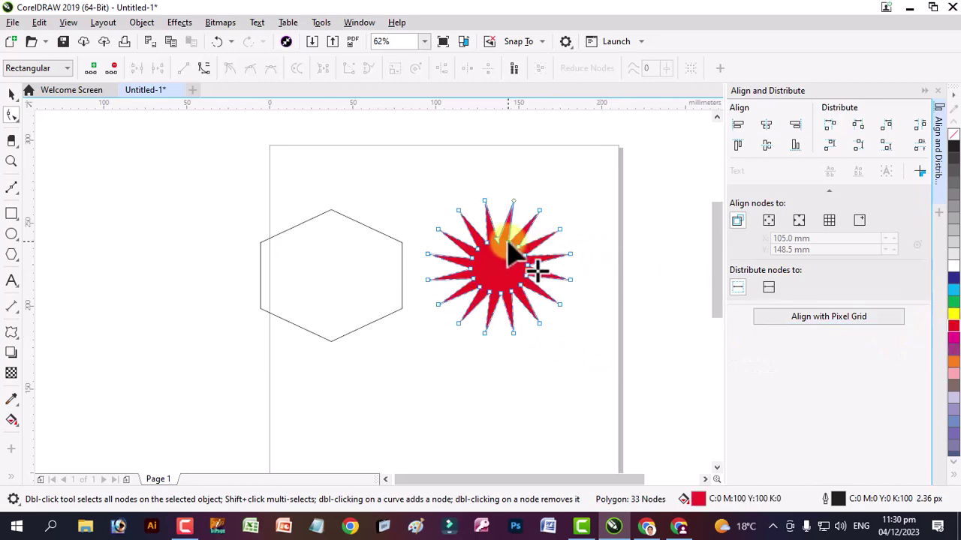
left_click_drag(508, 254, 489, 249)
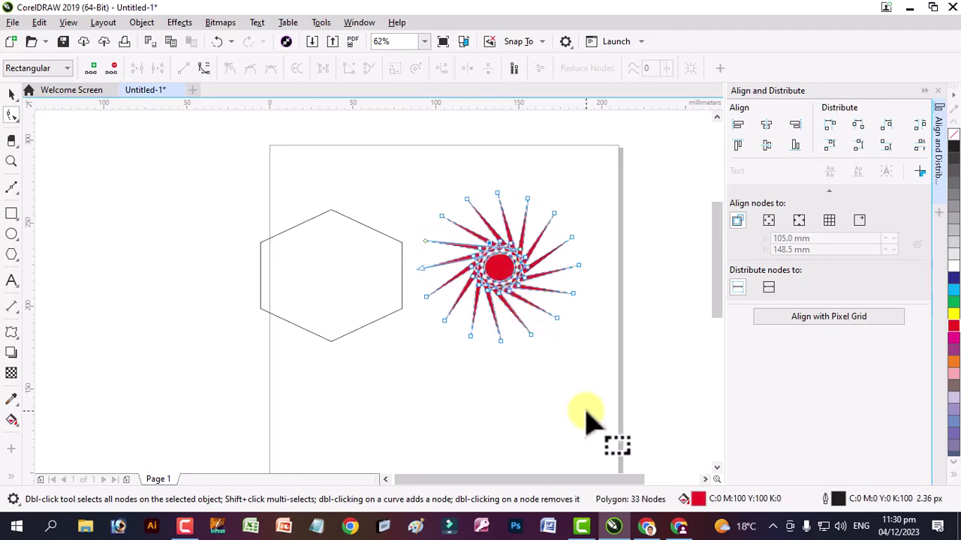
Step: Move the red starburst into the page's upper-right corner
left_click(11, 94)
left_click(515, 262)
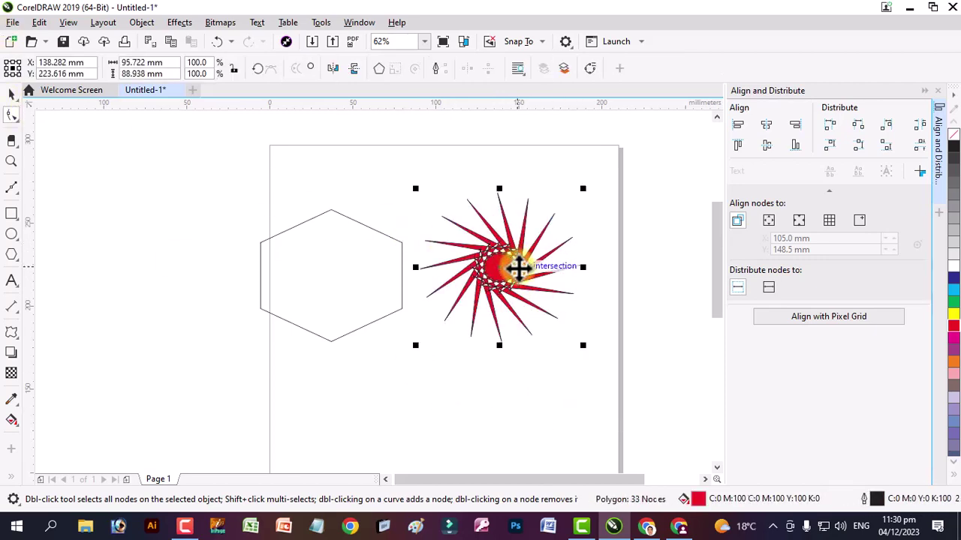
left_click_drag(515, 261, 555, 211)
Step: Reshape the hexagon into a crossed-line star by pulling an edge node past its centre, and place it at about X -45 mm, Y 241 mm
left_click(379, 289)
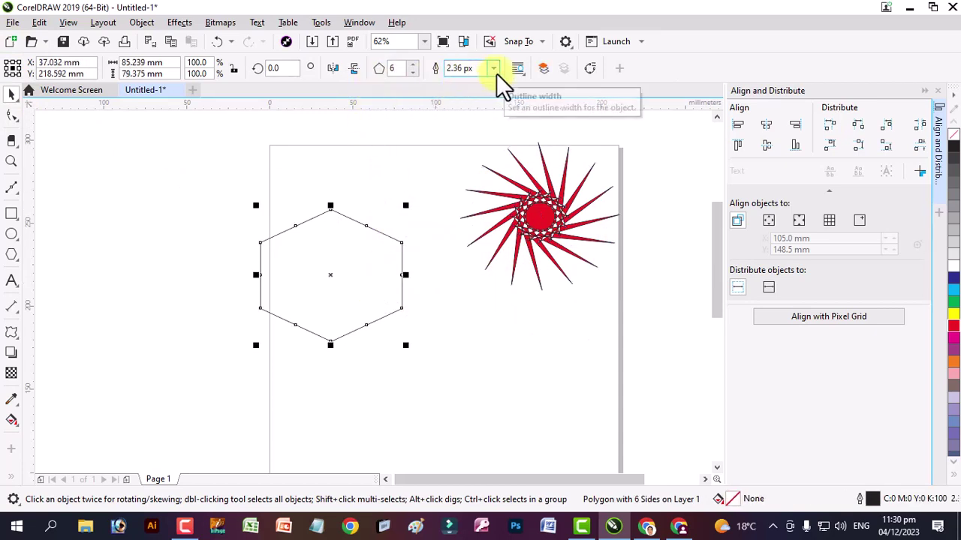
left_click(11, 117)
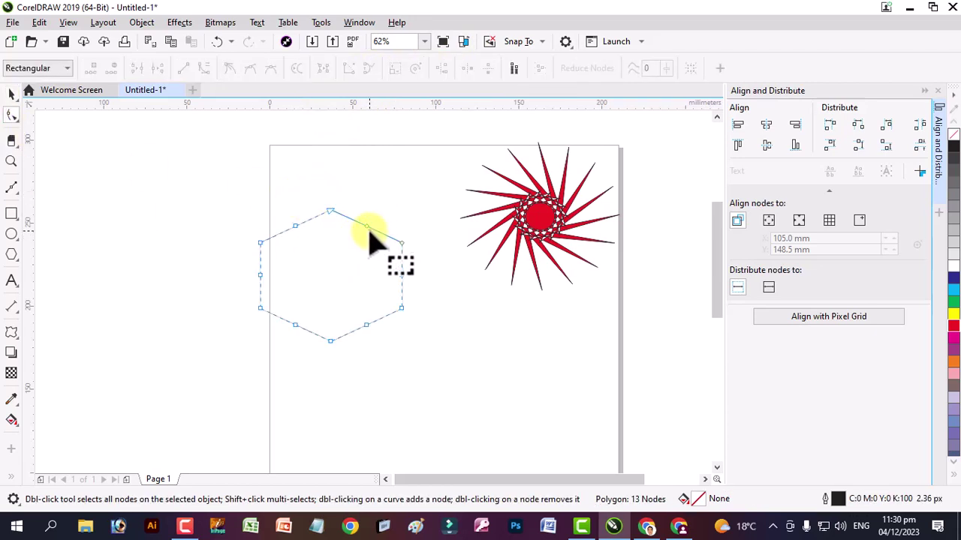
left_click_drag(368, 231, 279, 334)
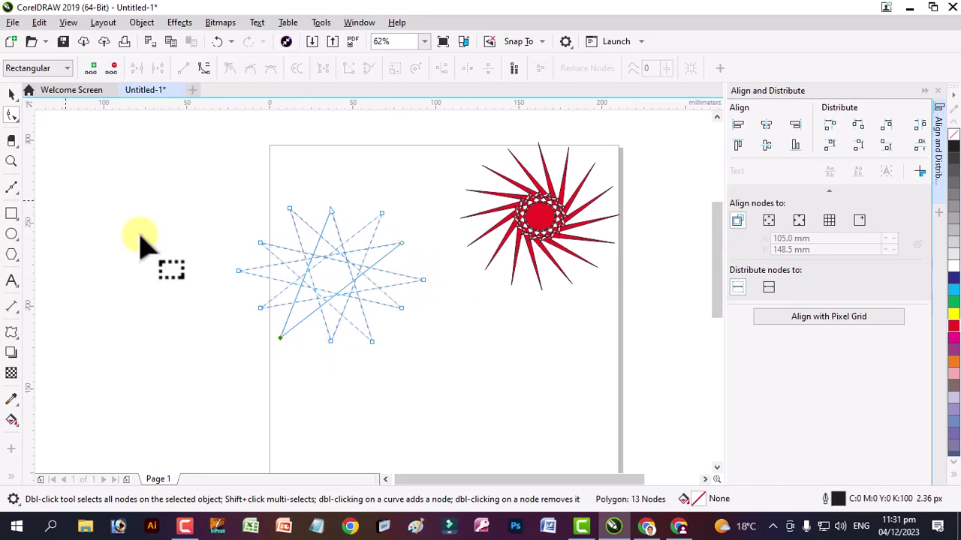
left_click(11, 94)
left_click_drag(311, 268, 262, 273)
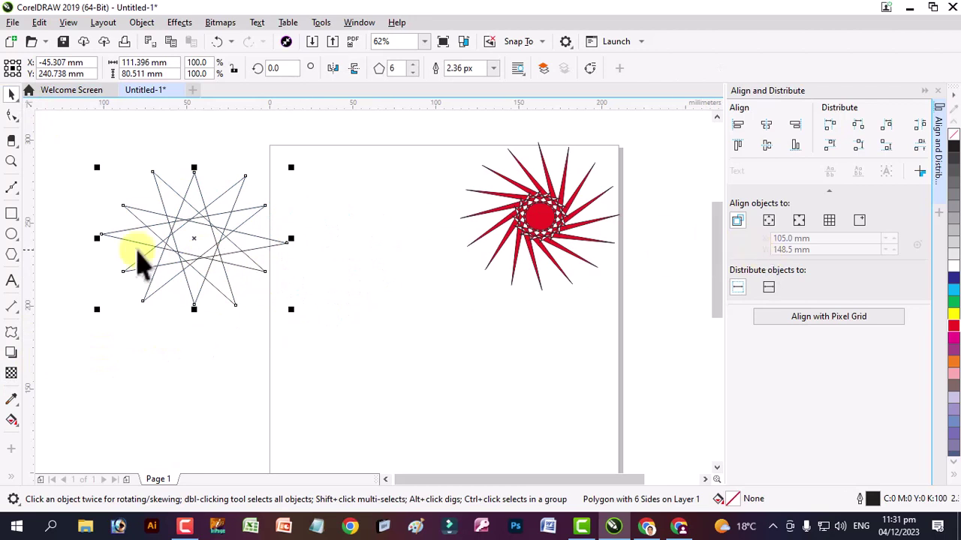
Step: Add the Urdu artistic text "دھماکہ خیز آفر" on the empty page area below the red starburst
left_click(11, 281)
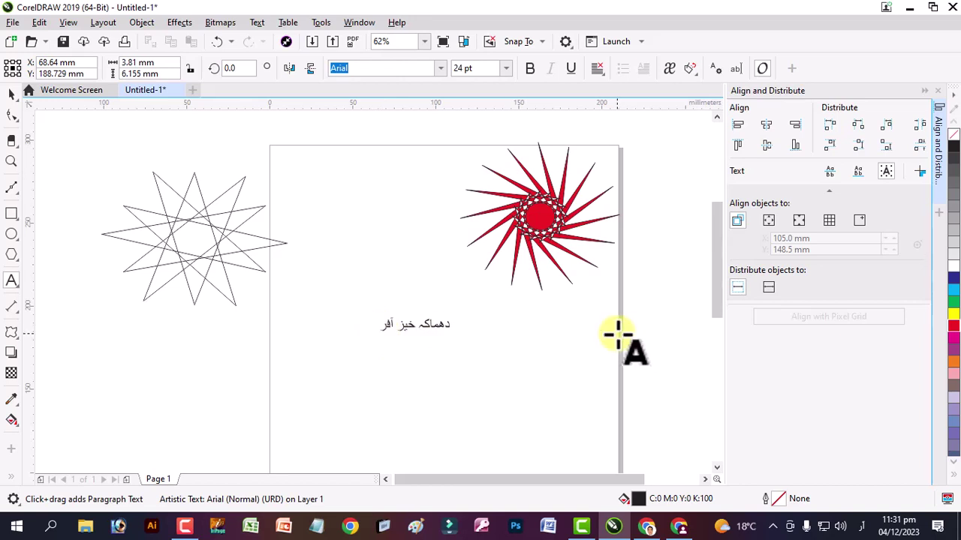
key("Escape")
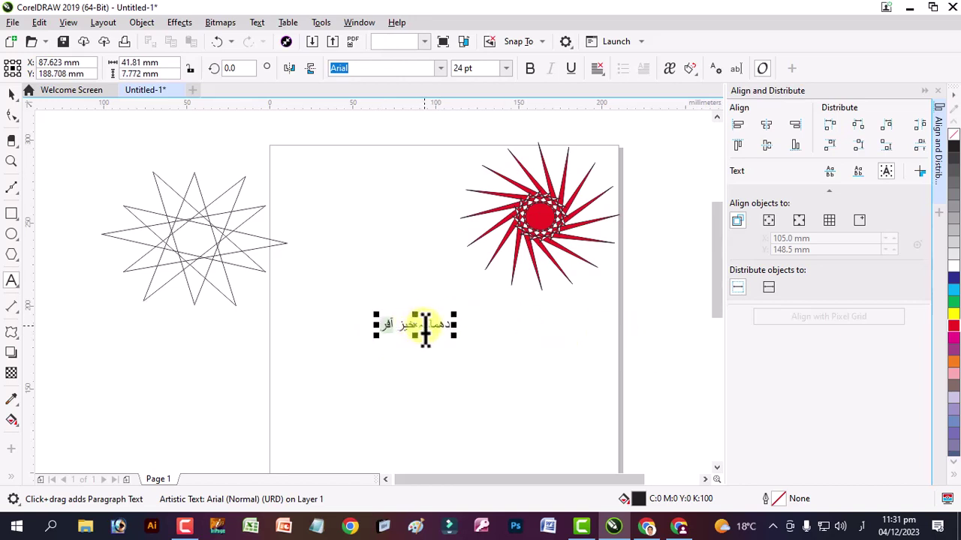
scroll(408, 346, "up", 5)
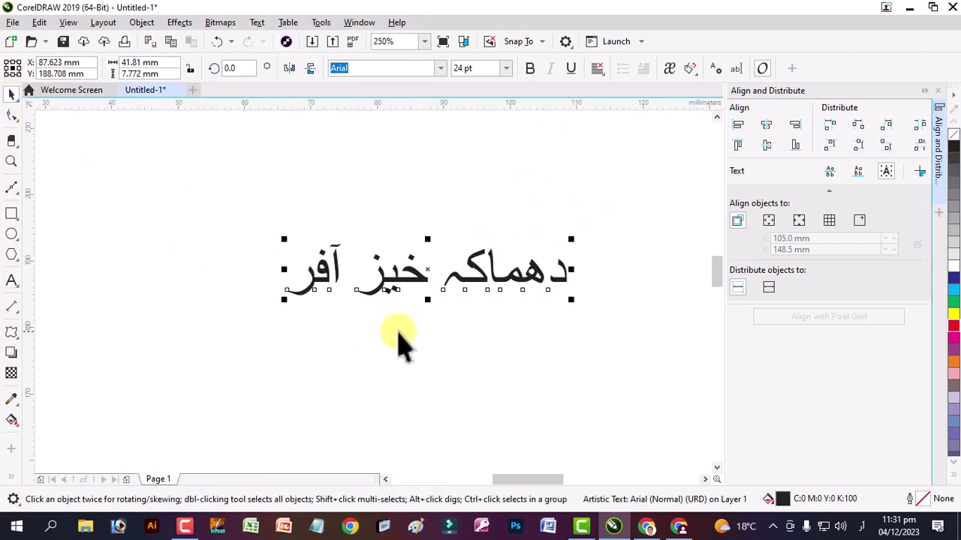
Step: Draw a six-sided polygon about 65.5 × 22.6 mm around the Urdu text, fill it yellow and place it behind the text
left_click(11, 255)
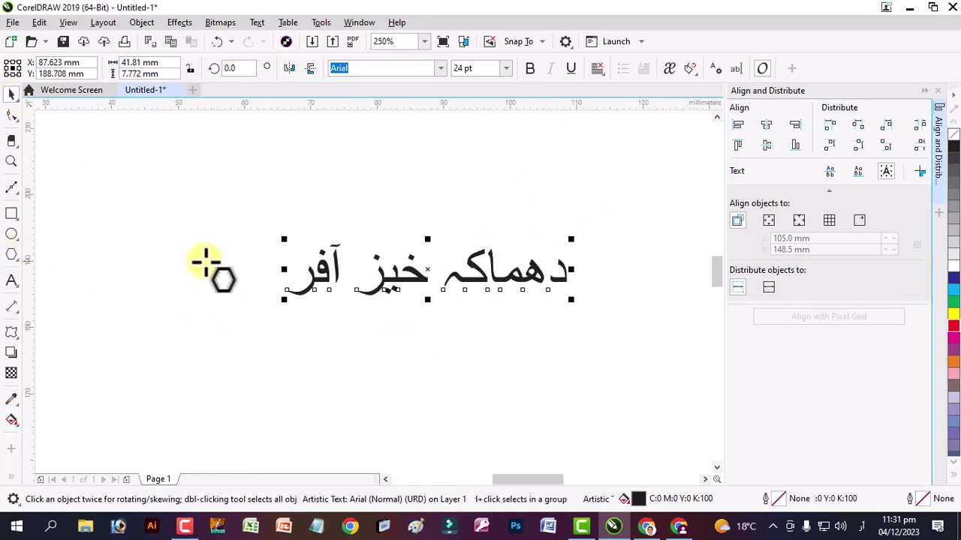
left_click_drag(201, 208, 686, 354)
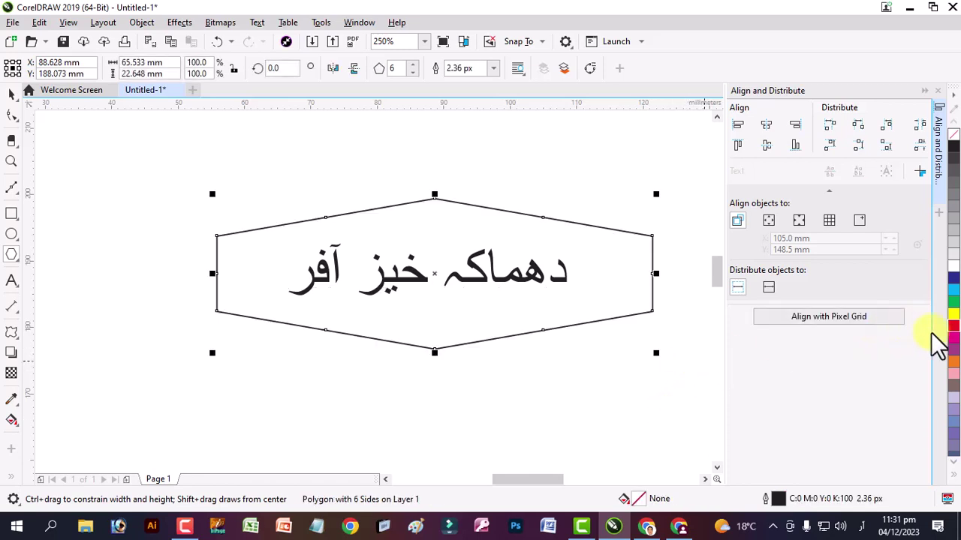
left_click(954, 330)
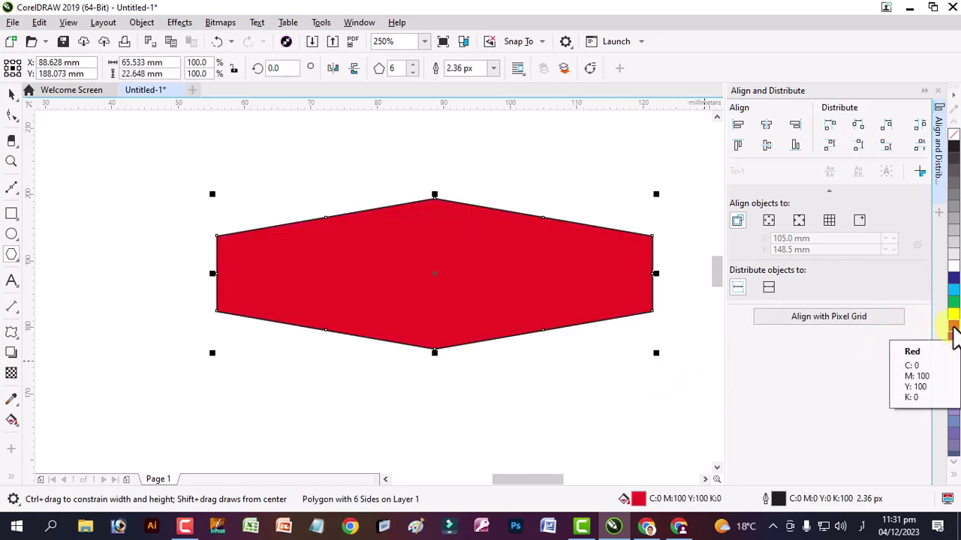
left_click(952, 312)
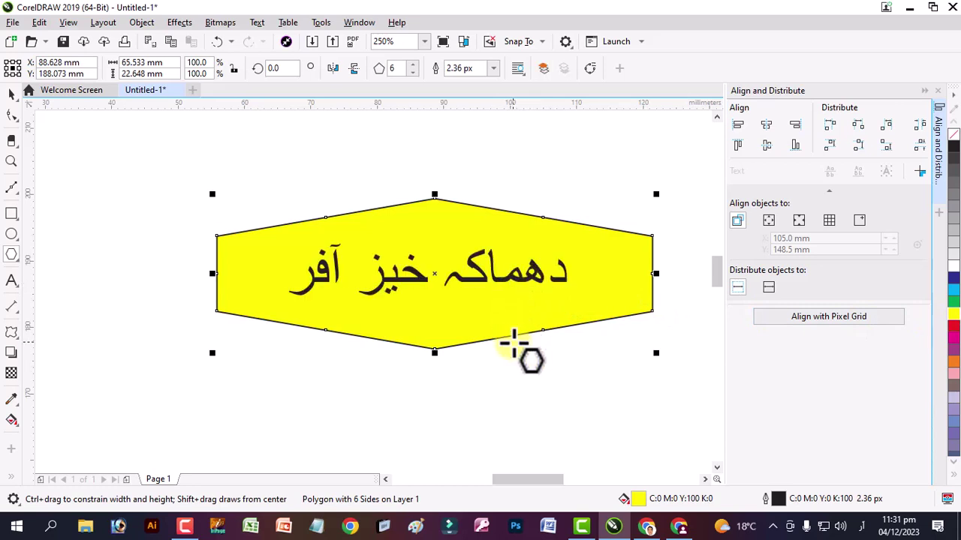
Step: Fill the Urdu text with red
left_click(12, 94)
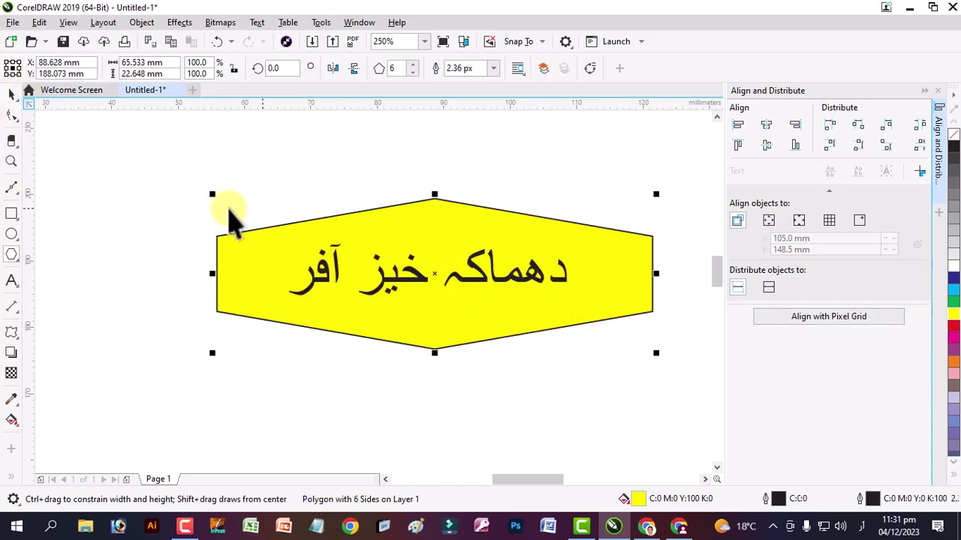
left_click(396, 290)
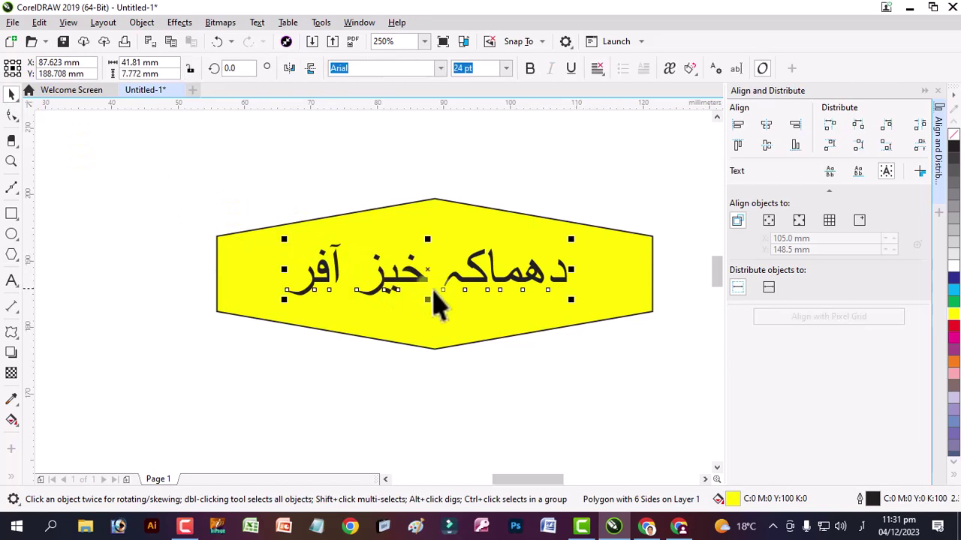
left_click(952, 327)
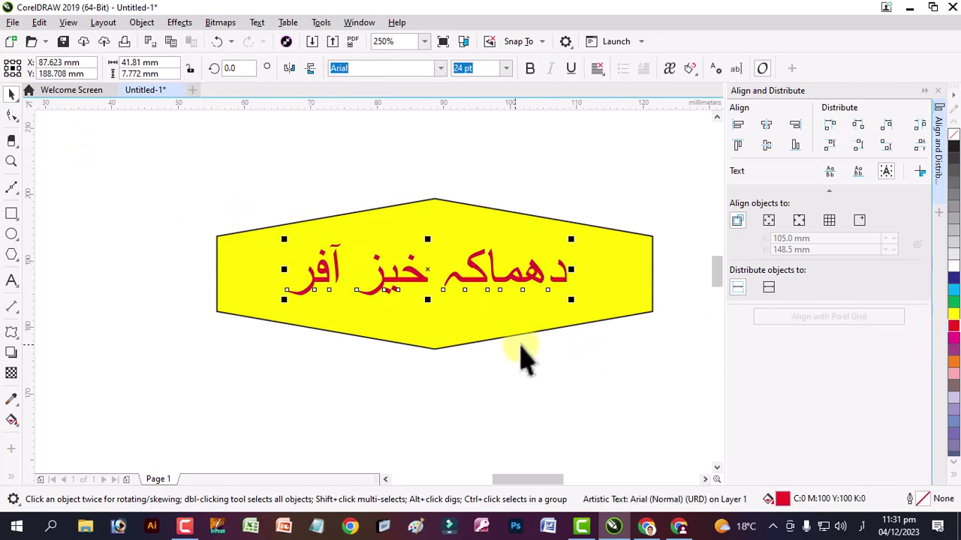
Step: Set the whole Urdu text's font to Jameel Noori Nastaleeq and enlarge it to about 47.3 × 14.2 mm
double_click(379, 290)
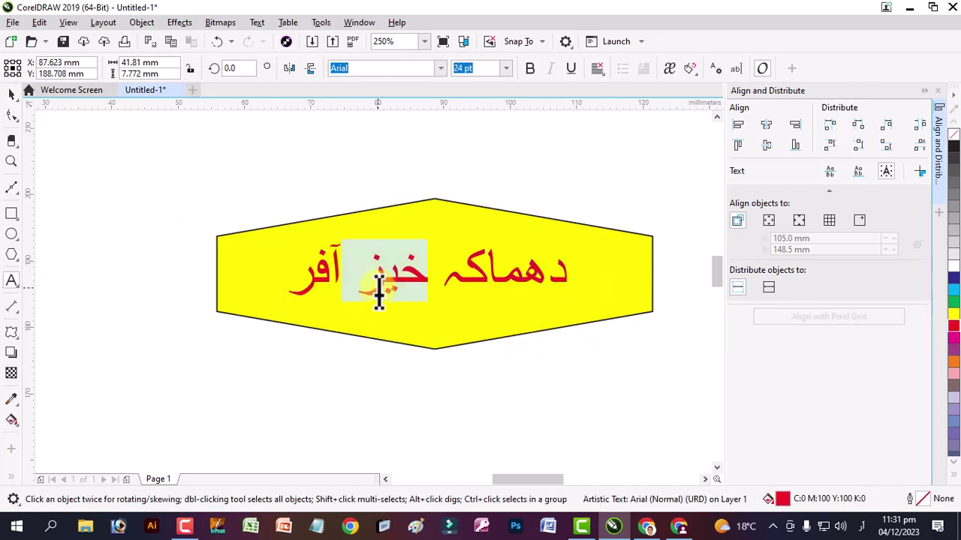
left_click(440, 68)
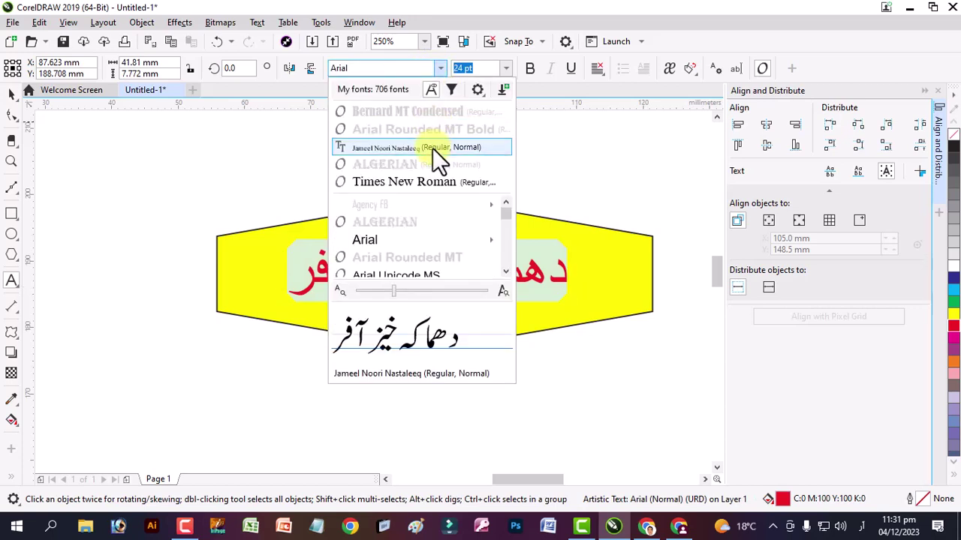
left_click(432, 148)
left_click(13, 95)
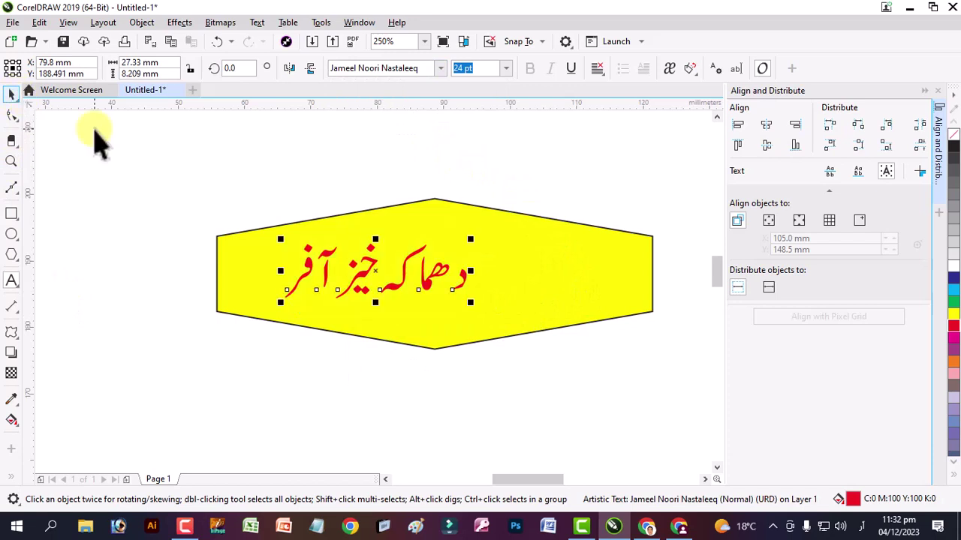
left_click_drag(470, 239, 682, 217)
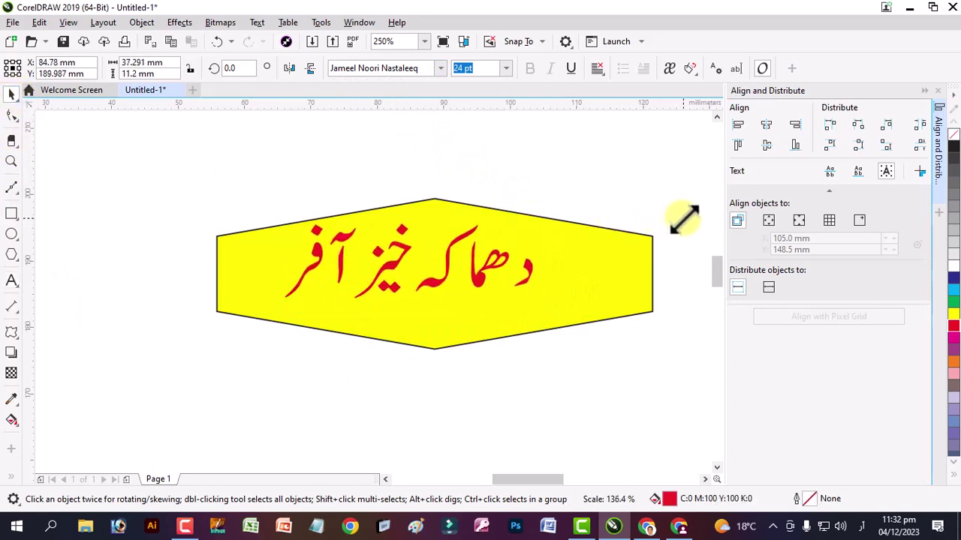
left_click_drag(536, 302, 605, 359)
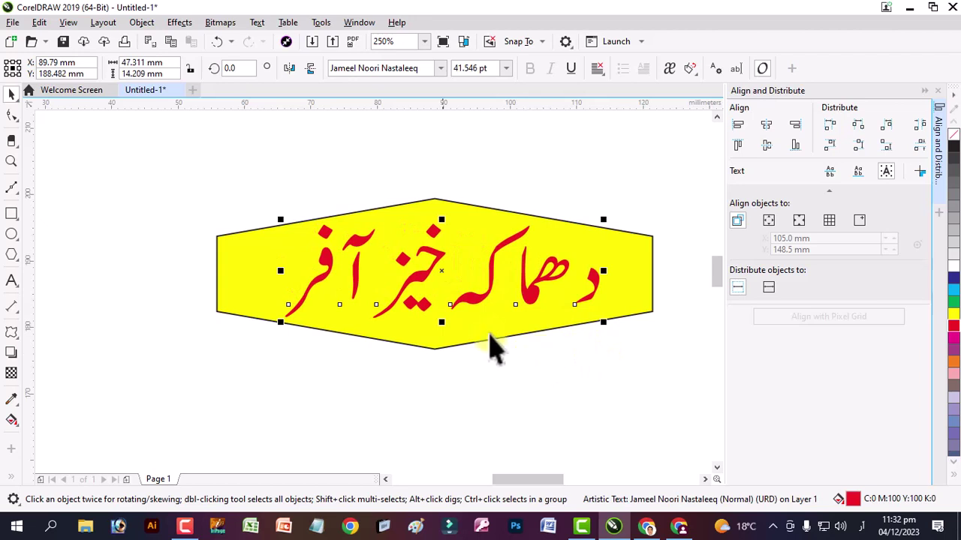
Step: Set the number of sides of the yellow polygon behind the text to 26
left_click(236, 262)
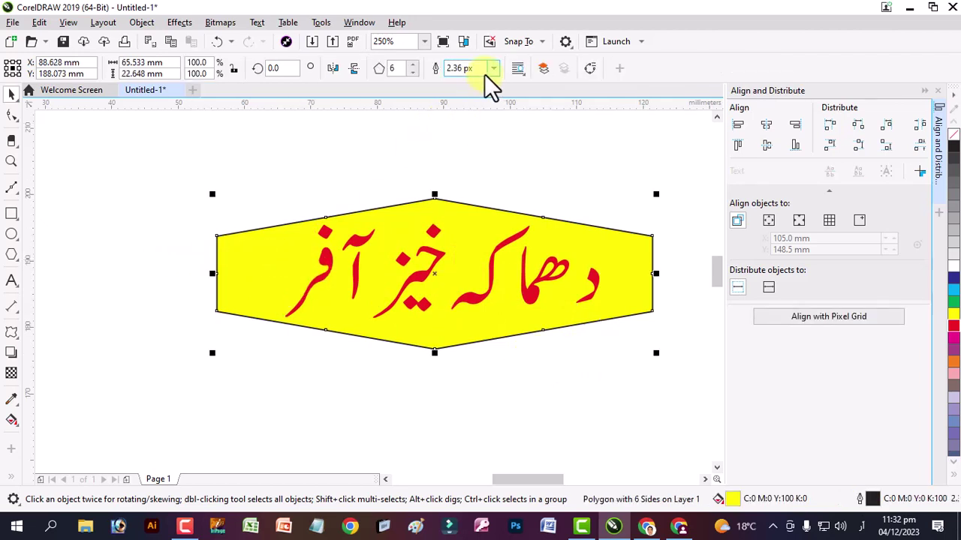
left_click(12, 256)
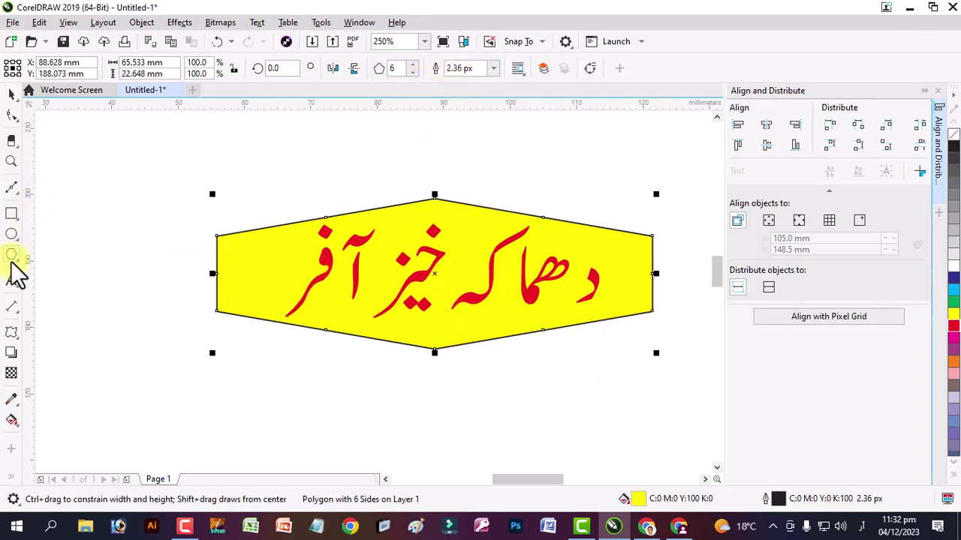
left_click_drag(415, 64, 415, 65)
left_click(18, 121)
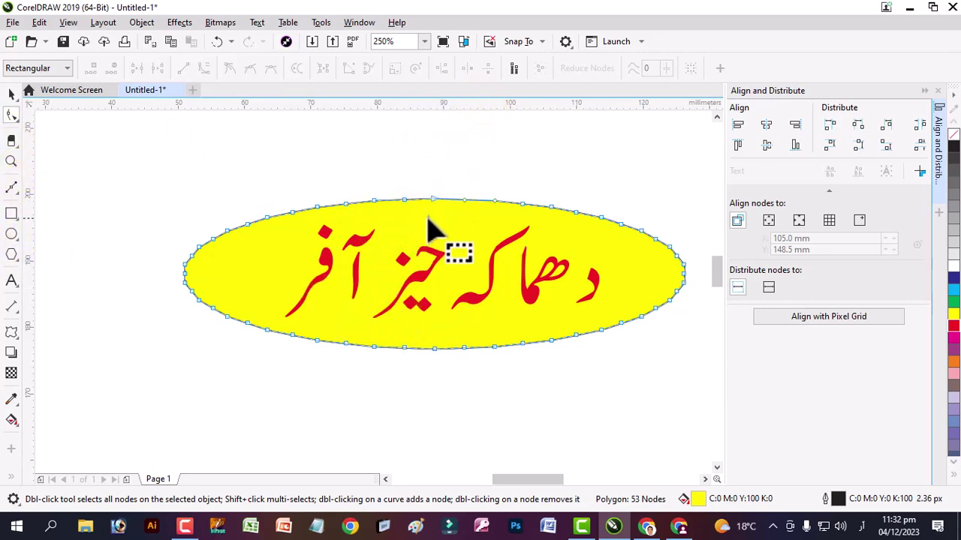
Step: Reduce the yellow polygon to 17 sides and pull an edge node inward and sideways to turn it into a slanted starburst
left_click(11, 255)
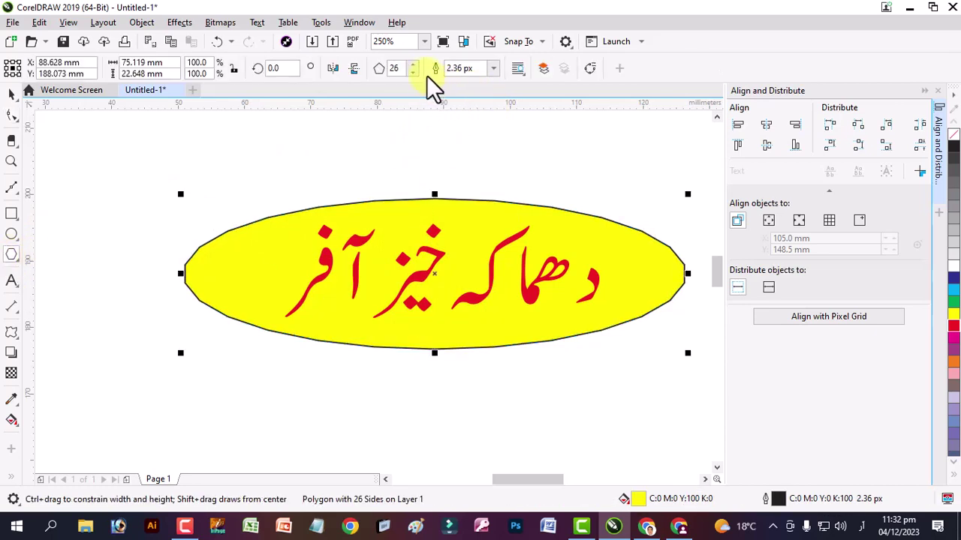
left_click_drag(412, 73, 412, 74)
left_click(11, 115)
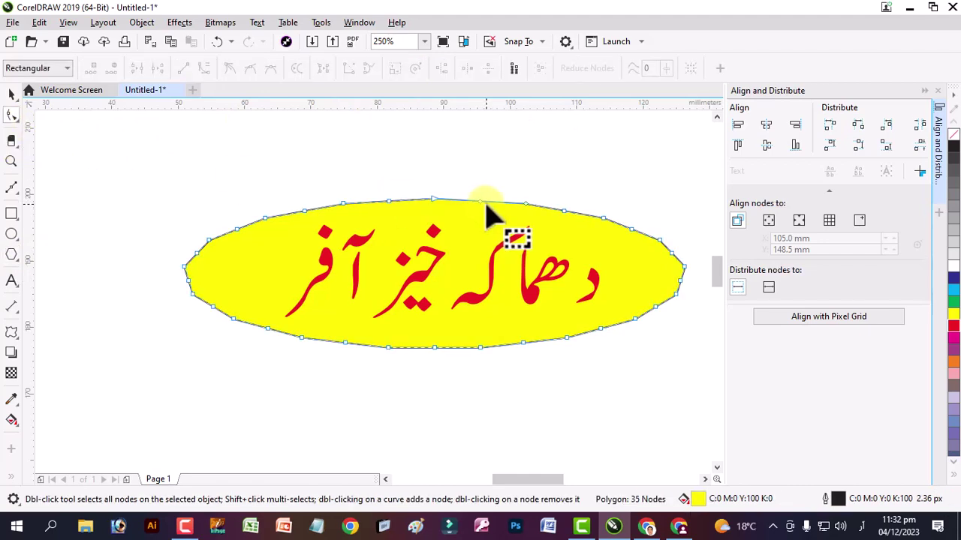
left_click_drag(480, 203, 407, 219)
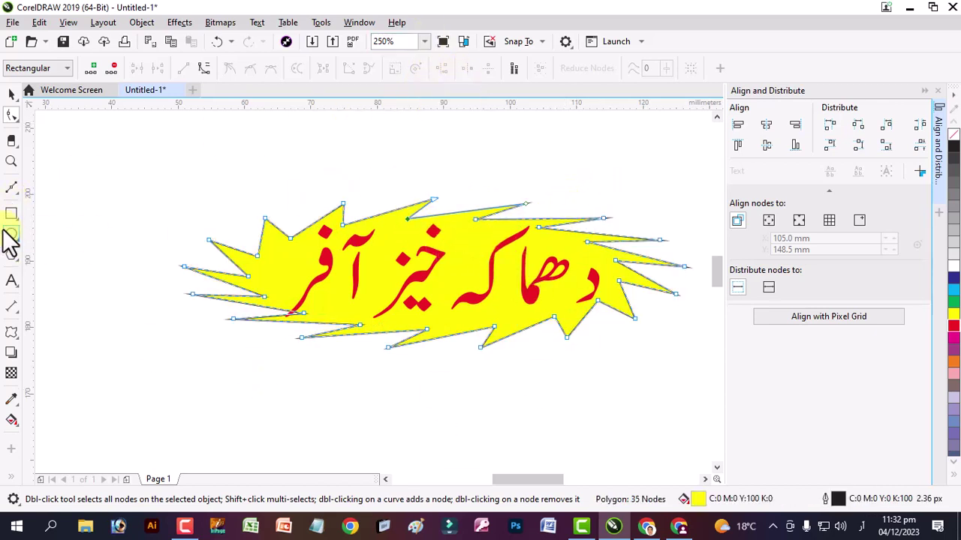
Step: Set the yellow starburst's number of points to 33
left_click(12, 256)
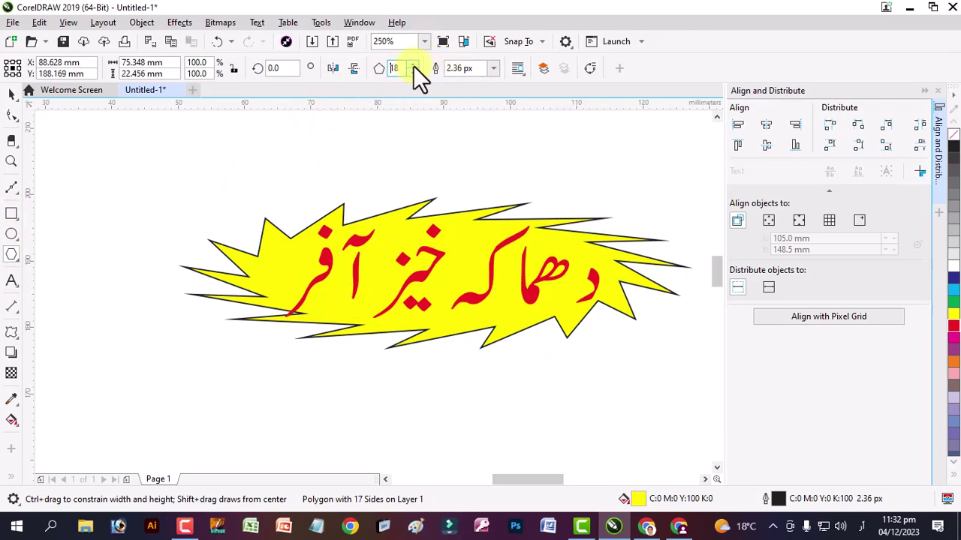
left_click_drag(413, 65, 413, 65)
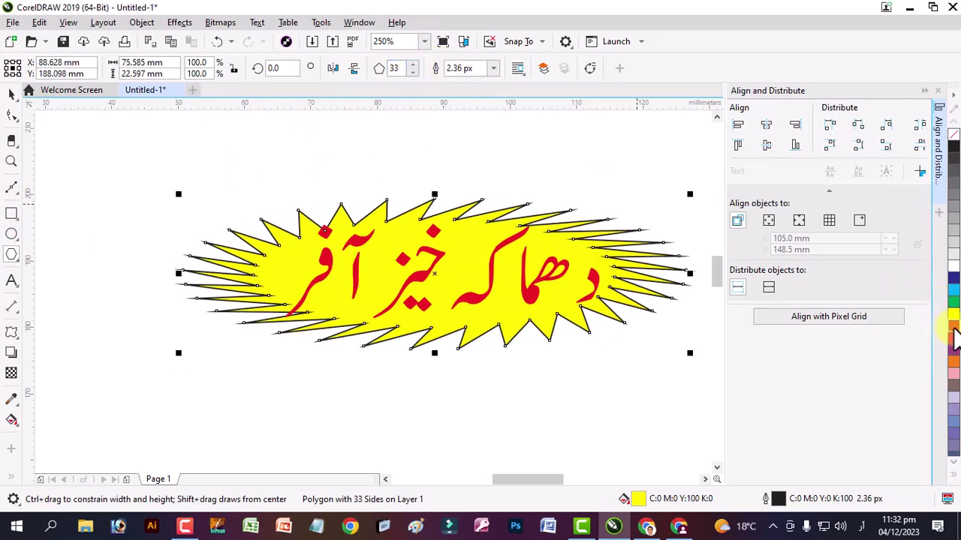
Step: Give the yellow starburst a red outline and enlarge it from its centre around the Urdu text
right_click(953, 326)
left_click(11, 96)
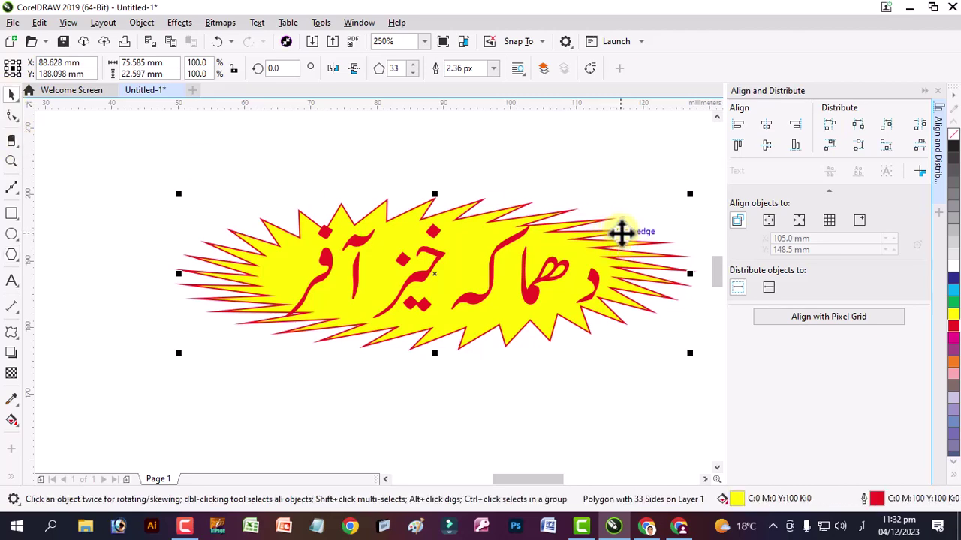
left_click_drag(179, 197, 107, 165)
scroll(488, 247, "down", 5)
left_click(548, 332)
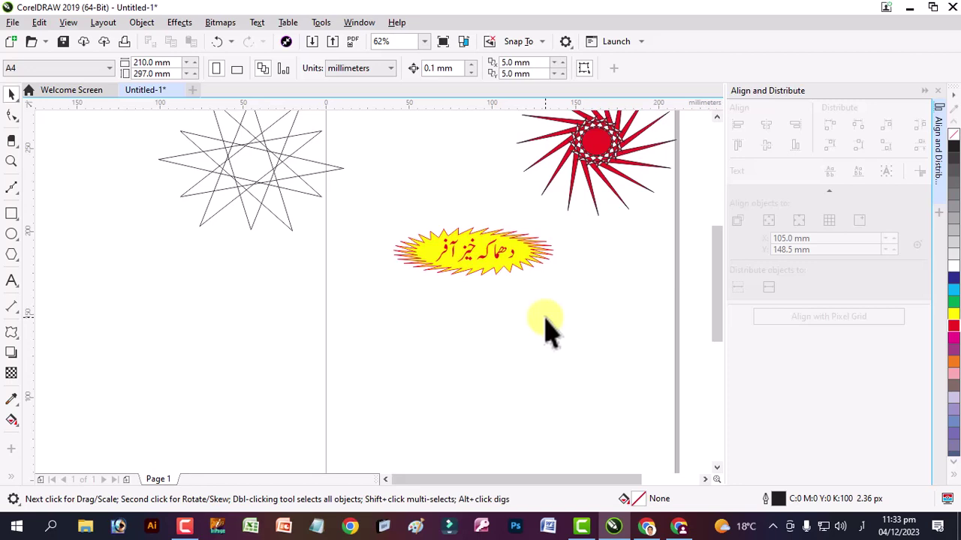
Step: Activate the Impact tool
left_click(19, 264)
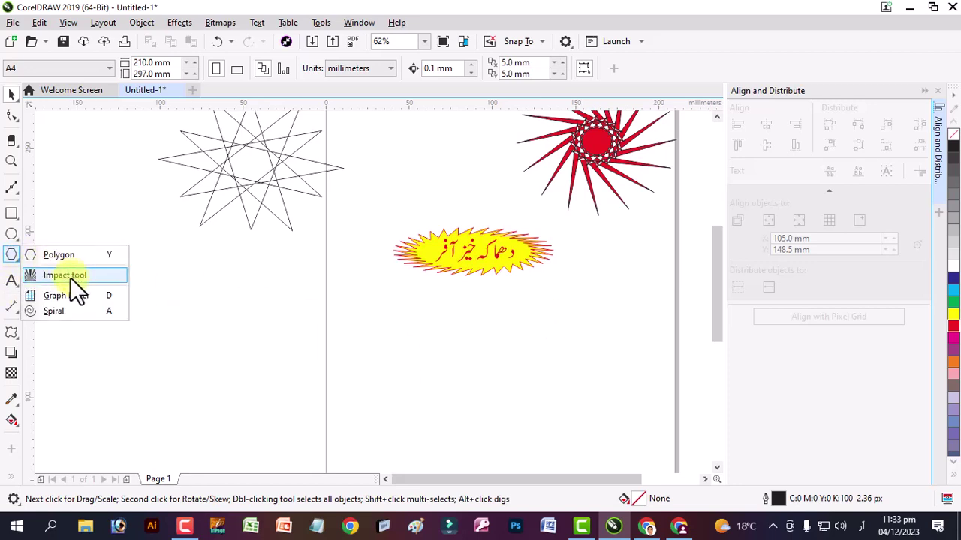
left_click(70, 277)
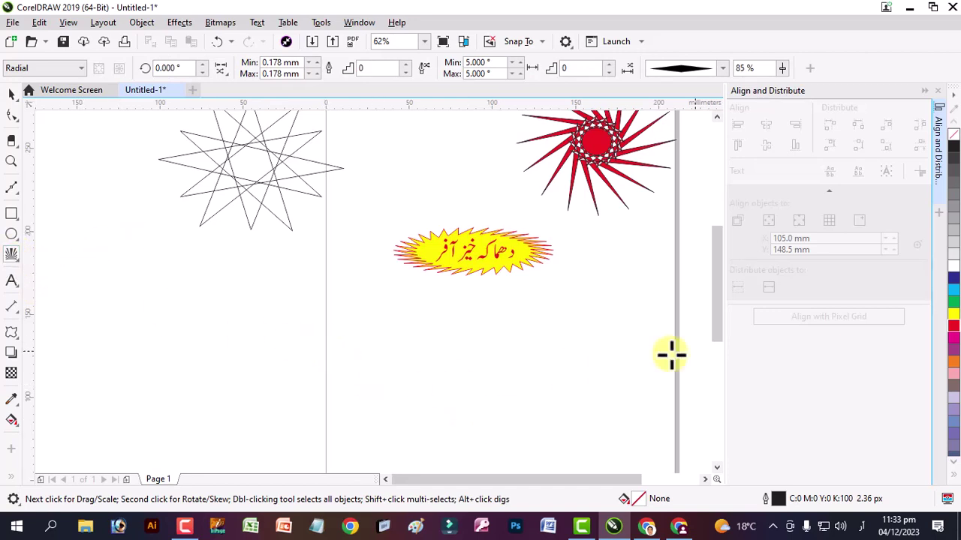
scroll(715, 466, "down", 3)
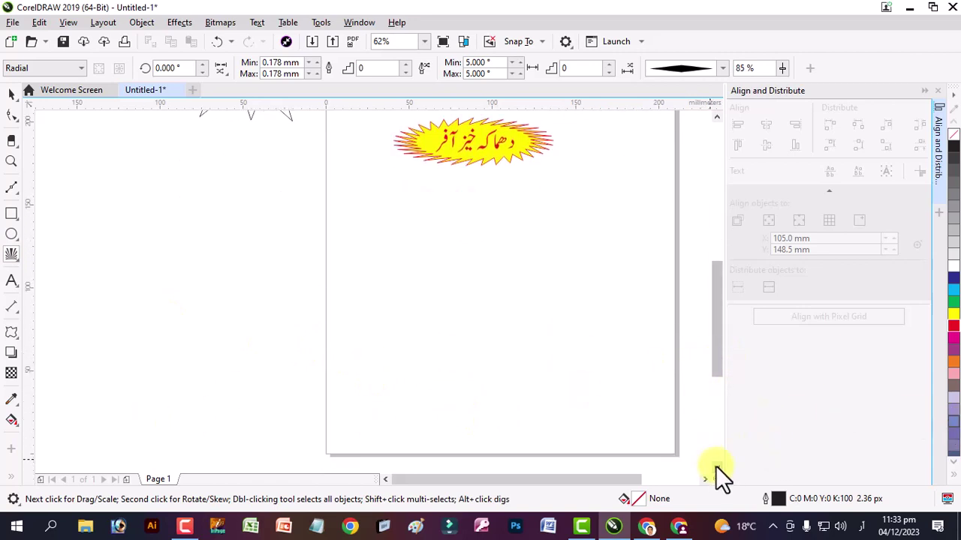
Step: Draw a rectangle about 121 × 29 mm in the lower half of the page and move it up closer to the badge
left_click(11, 214)
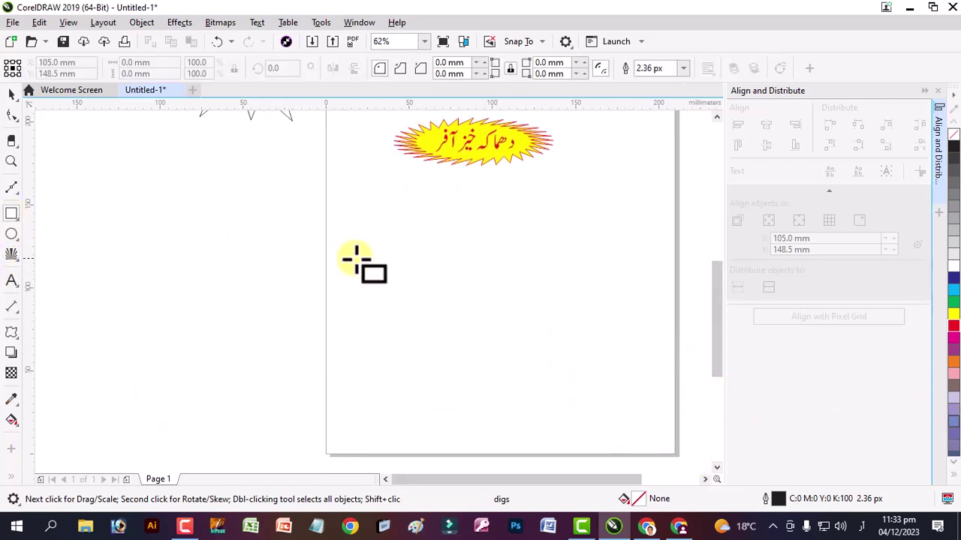
left_click(378, 264)
left_click_drag(526, 329, 573, 331)
key("Delete")
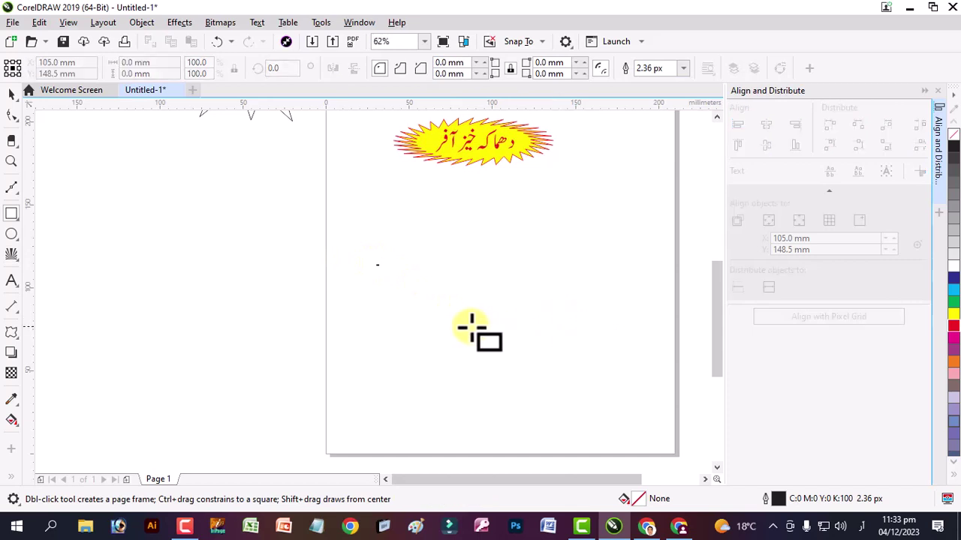
left_click_drag(387, 322, 589, 371)
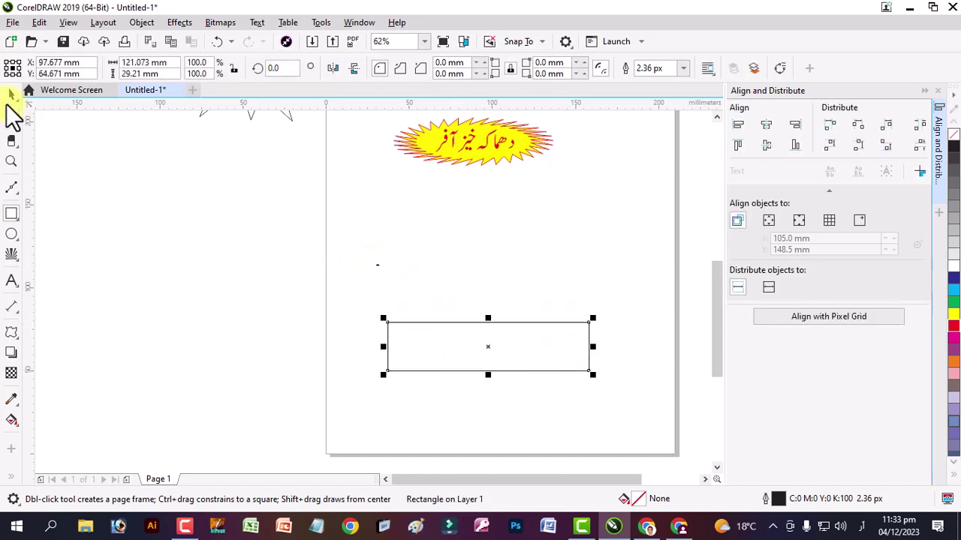
left_click(12, 95)
left_click(433, 293)
left_click_drag(496, 348, 502, 277)
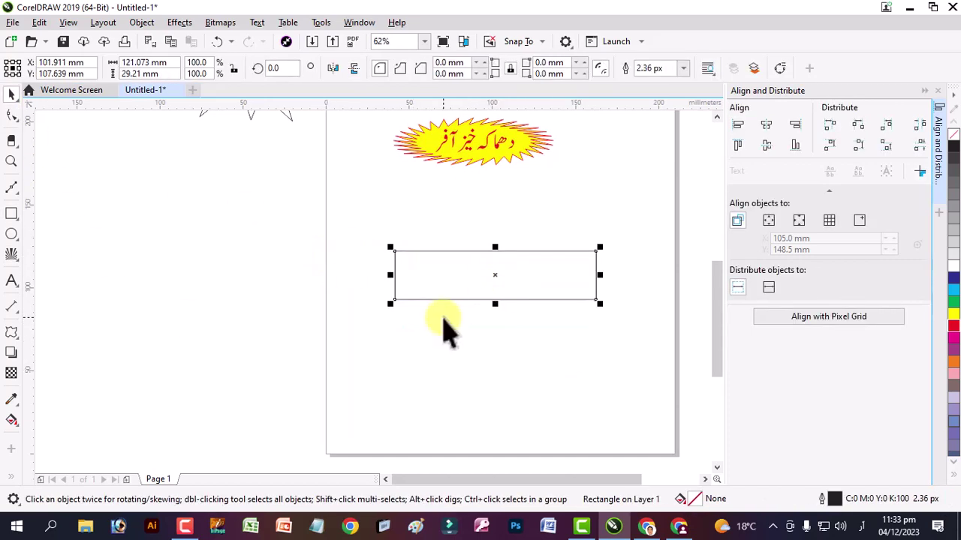
Step: Try to draw a straight Bézier line outward from the rectangle's left edge, and delete it
left_click(17, 195)
left_click(70, 192)
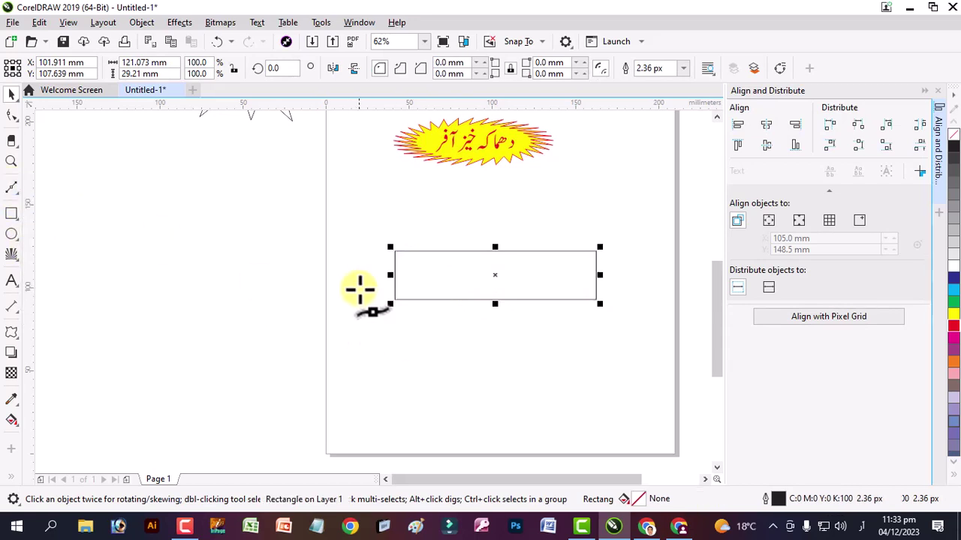
scroll(358, 287, "up", 2)
scroll(431, 228, "up", 2)
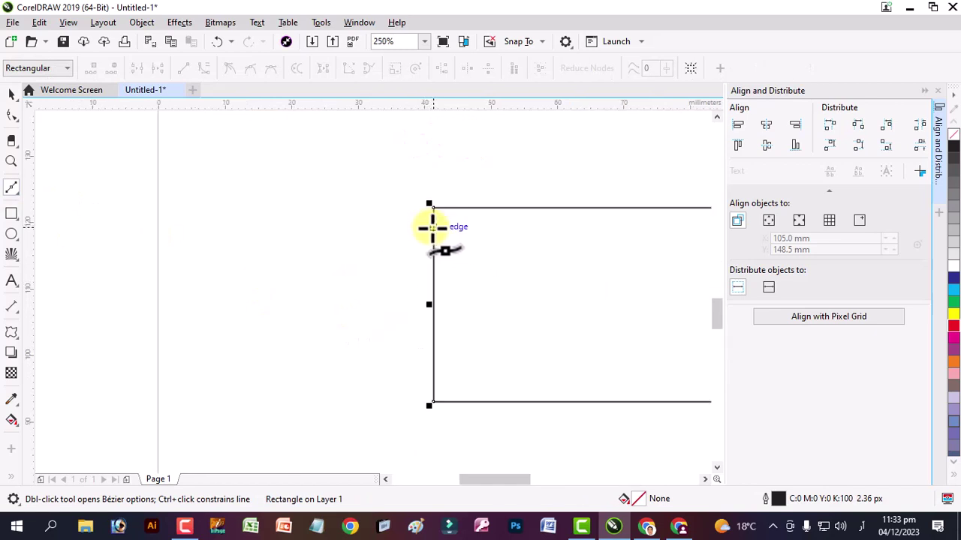
left_click(432, 229)
left_click(267, 229)
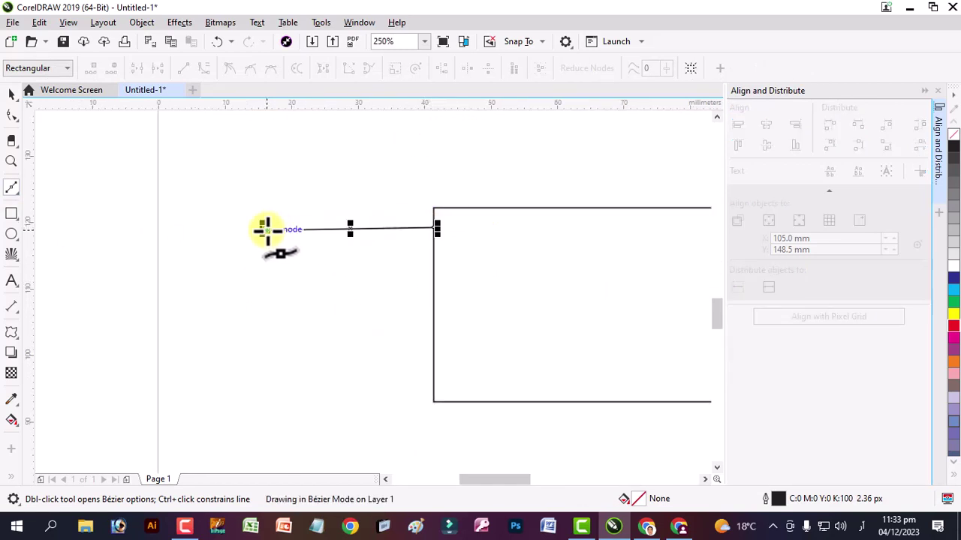
left_click(265, 229)
key("Delete")
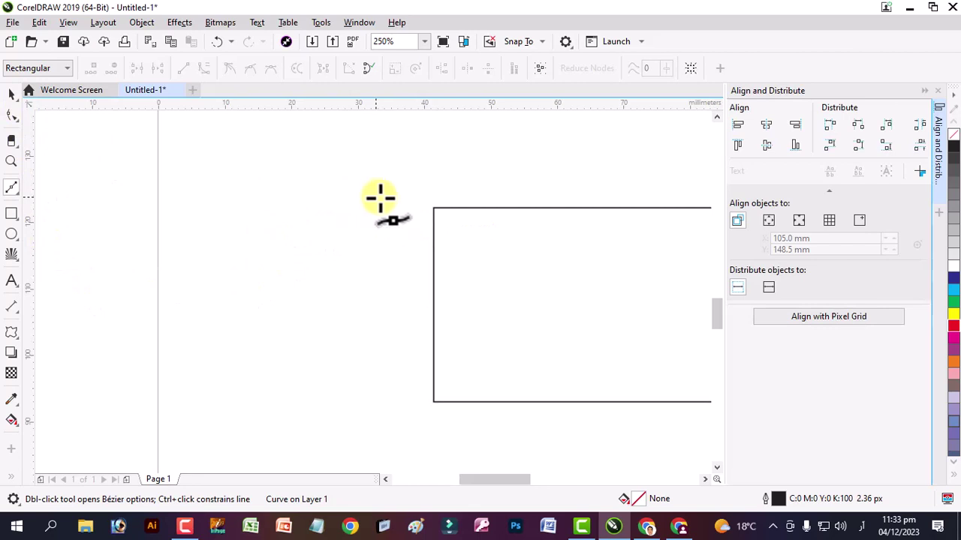
Step: Draw a horizontal Bézier line beside the rectangle and stretch it to about 36 mm, ending near the rectangle's upper-left corner
left_click(218, 225)
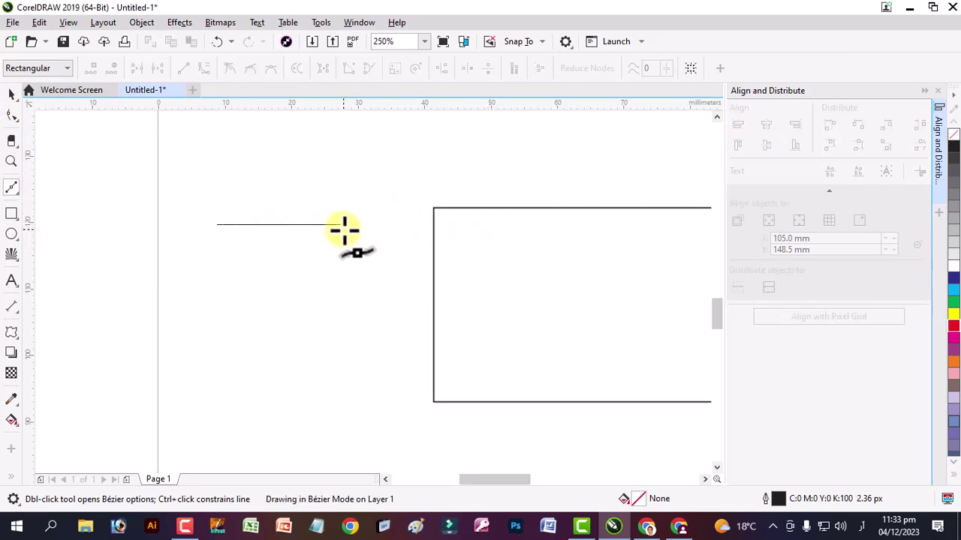
double_click(346, 224)
left_click(11, 94)
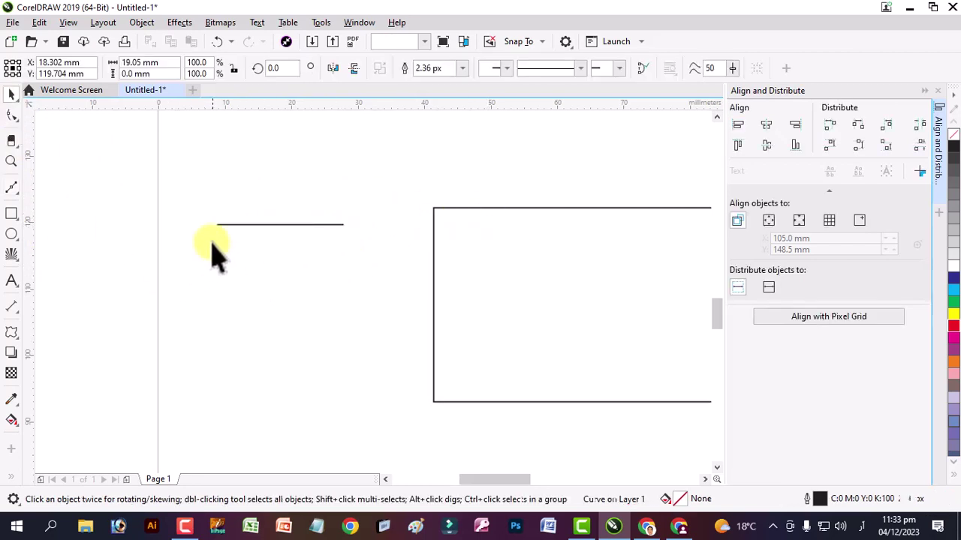
left_click_drag(263, 225, 190, 209)
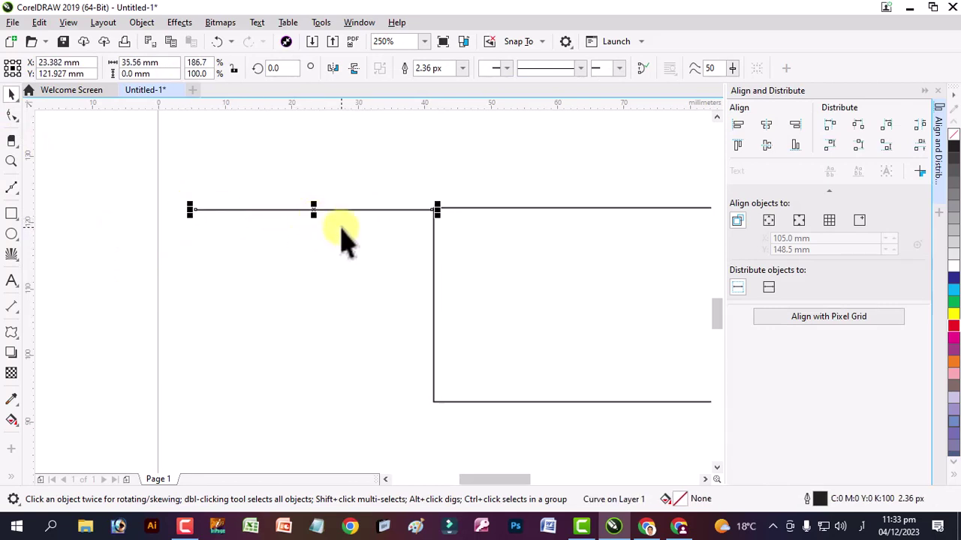
Step: Copy the line about 2 mm below itself and repeat the duplication 13 times to span the rectangle's height
left_click(316, 225)
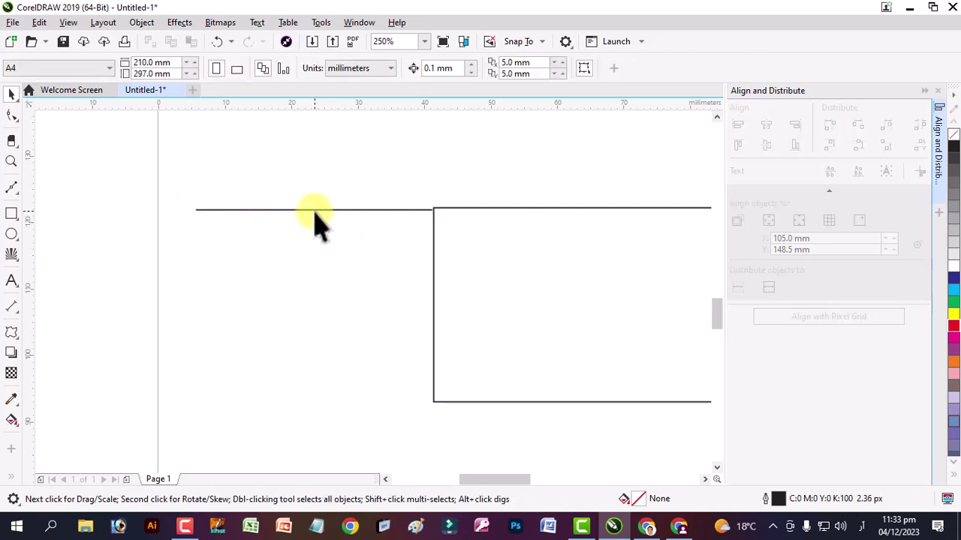
double_click(316, 211)
left_click(12, 94)
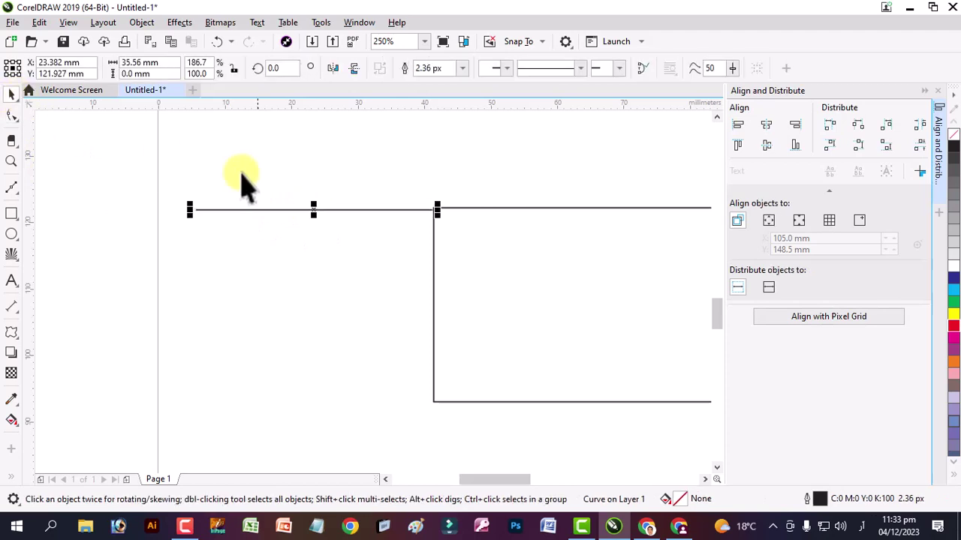
left_click_drag(315, 212, 316, 222)
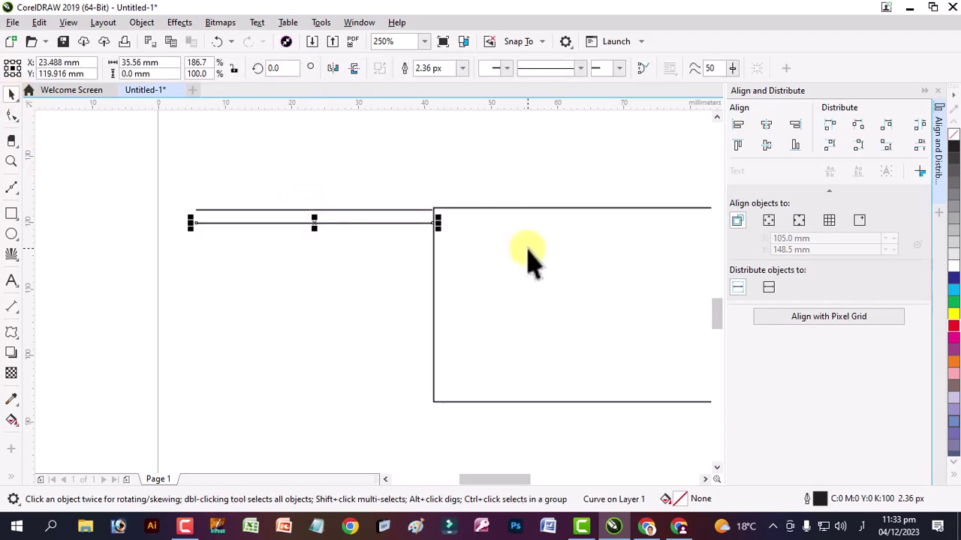
key("ctrl+r")
key("ctrl+r")
key("ctrl+r")
key("ctrl+r")
key("ctrl+r")
key("ctrl+r")
key("ctrl+r")
key("ctrl+r")
key("ctrl+r")
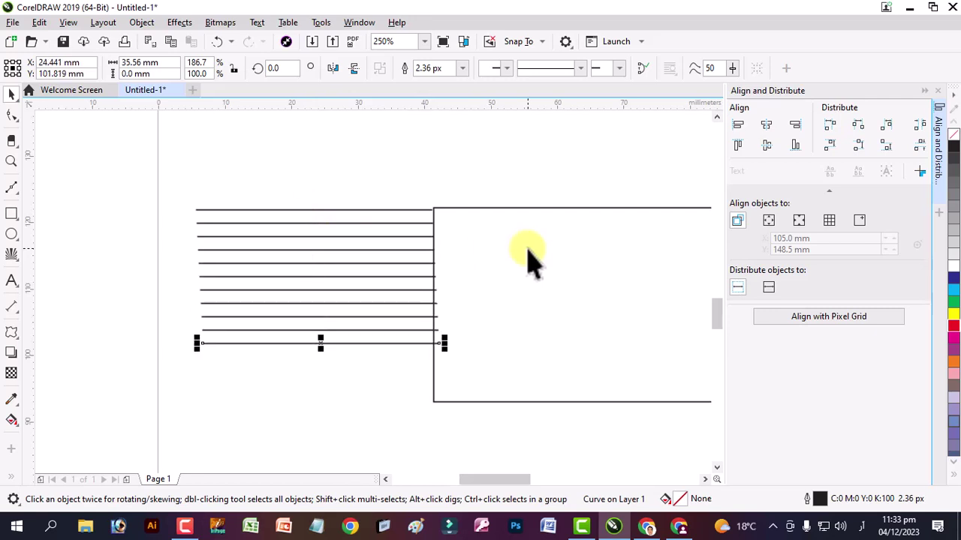
key("ctrl+r")
key("ctrl+r")
key("ctrl+r")
key("ctrl+r")
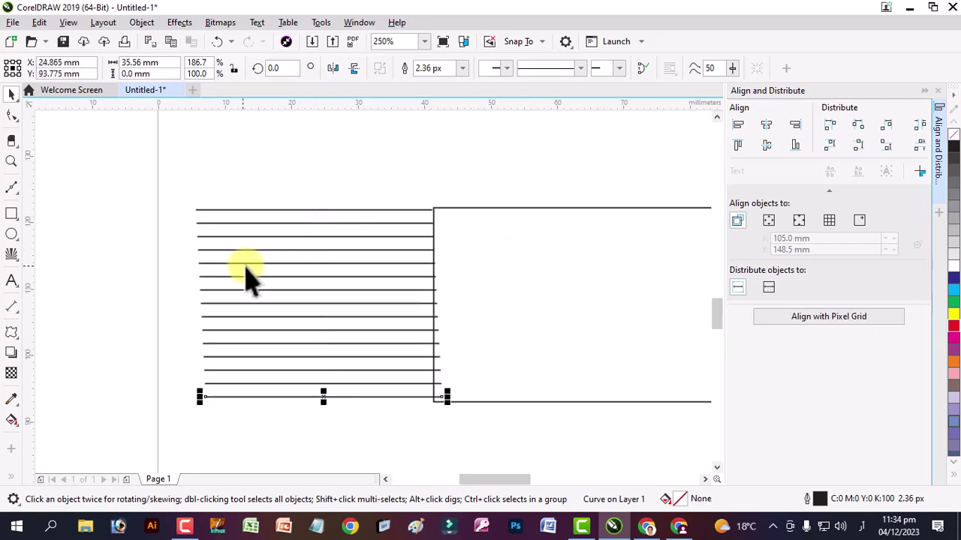
Step: Copy the top line about 4 mm upward and duplicate it seven more times above the stack
scroll(408, 255, "down", 2)
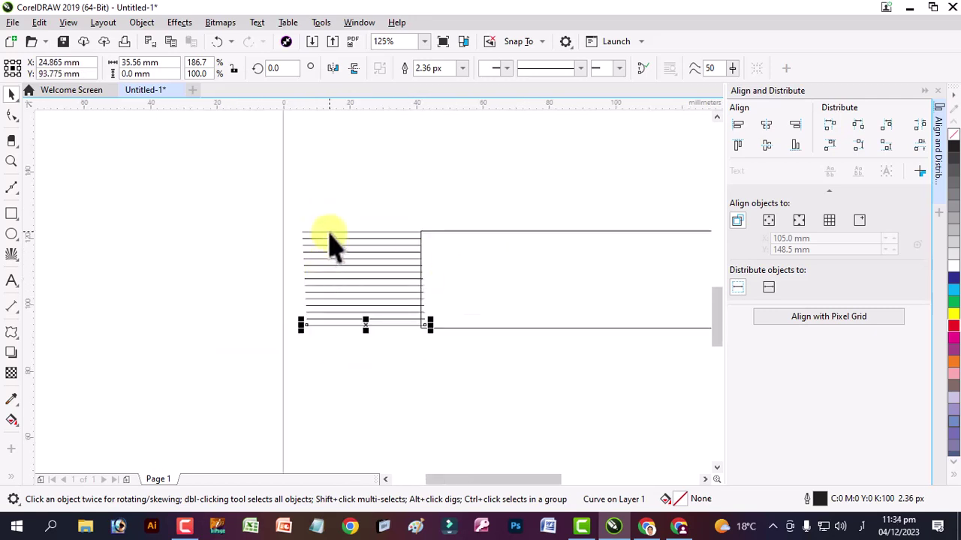
left_click_drag(329, 233, 330, 218)
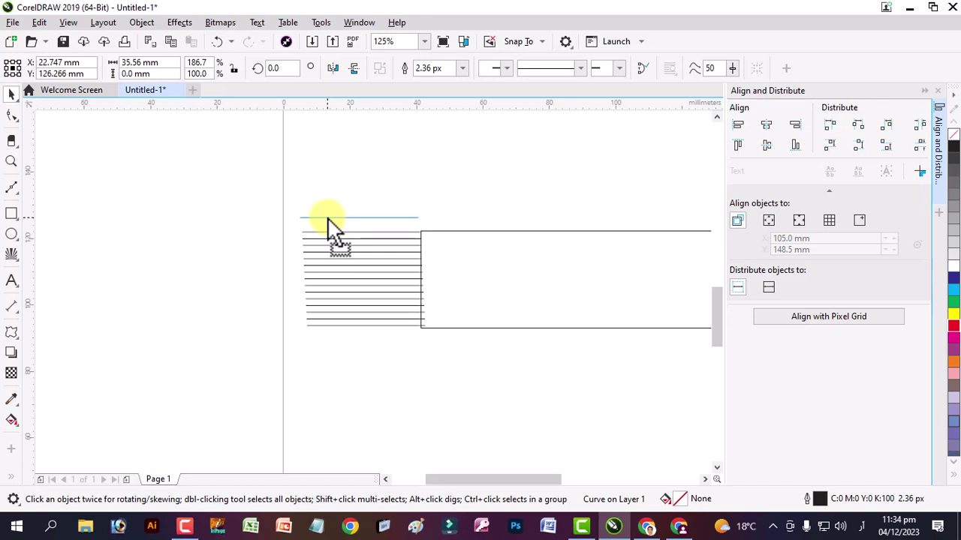
left_click_drag(327, 220, 327, 219)
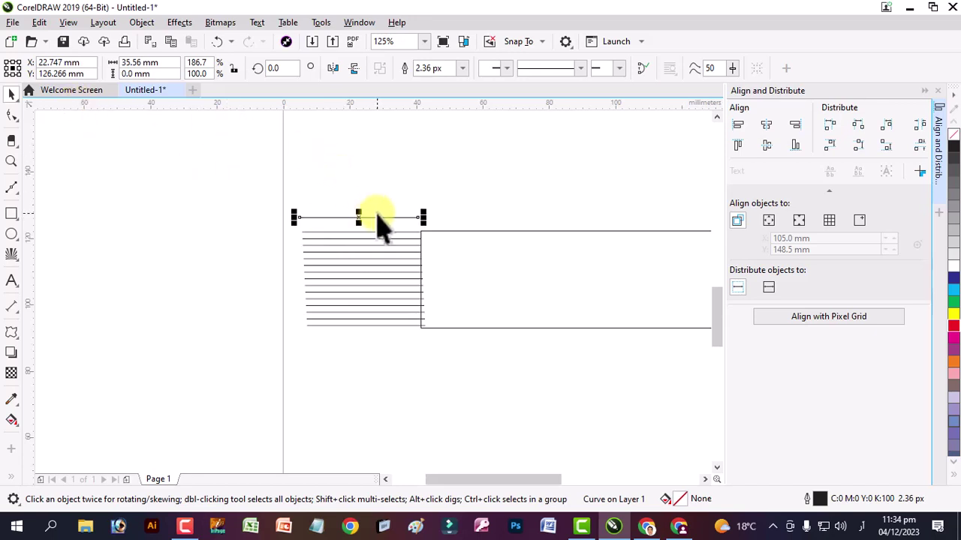
key("ctrl+d")
key("ctrl+d")
key("ctrl+d")
key("ctrl+d")
key("ctrl+d")
key("ctrl+d")
key("ctrl+d")
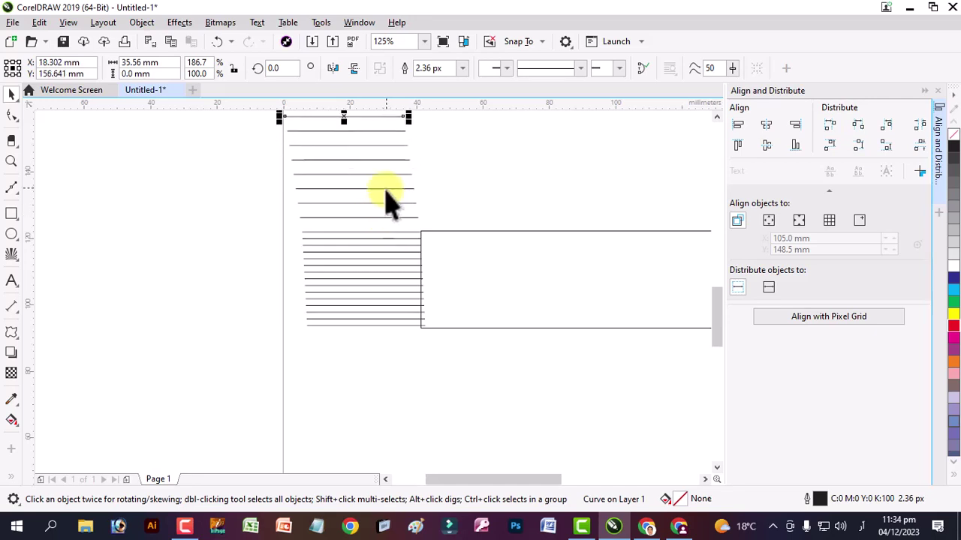
Step: Delete the extra widely spaced lines above the stack
scroll(436, 194, "up", 1)
left_click_drag(240, 139, 460, 266)
key("Delete")
Step: Select all the stacked lines beside the rectangle, distribute them vertically and centre them horizontally so their ends line up
scroll(380, 337, "up", 2)
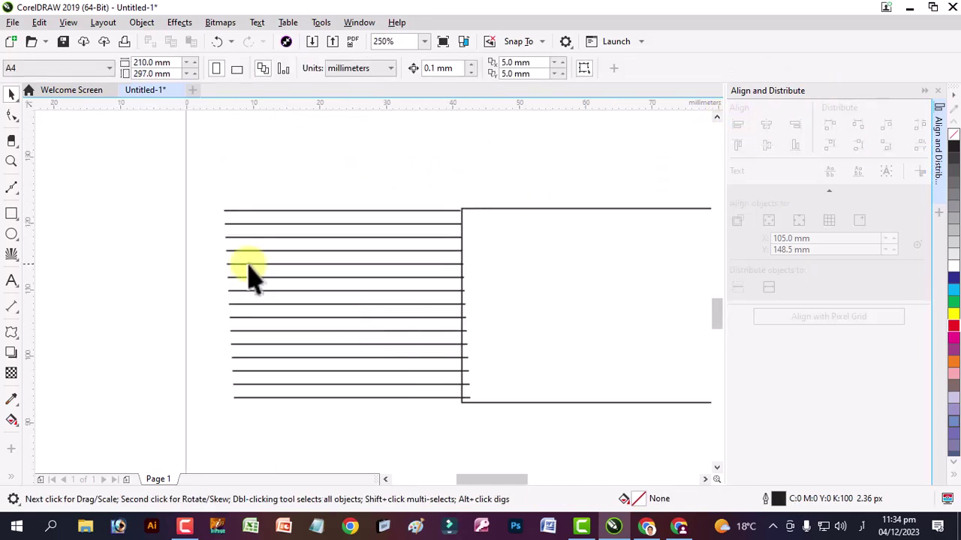
left_click_drag(161, 165, 462, 439)
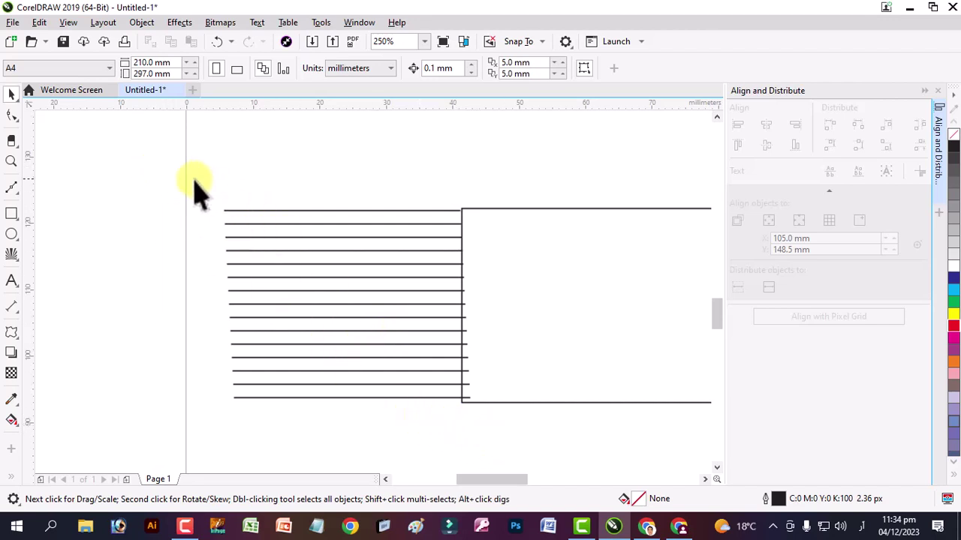
left_click_drag(135, 165, 518, 443)
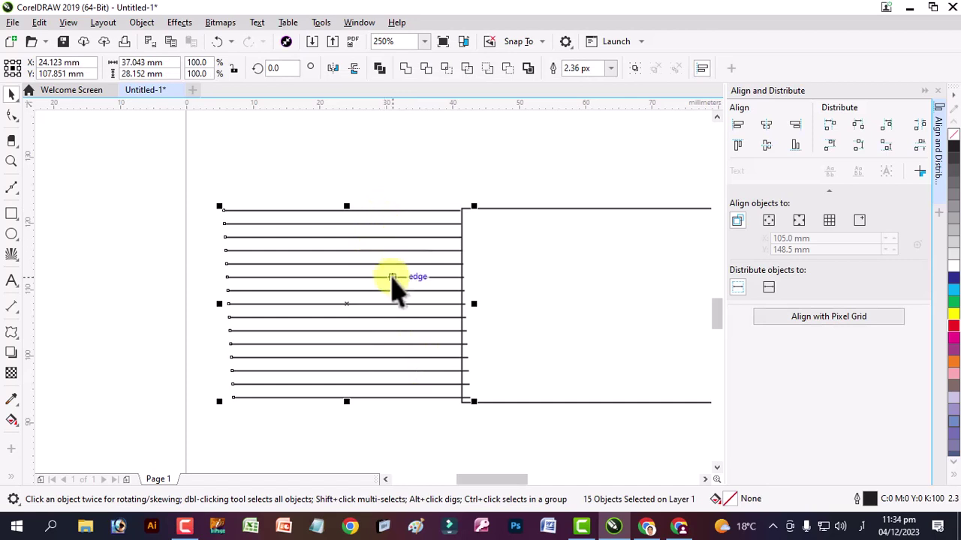
left_click(828, 146)
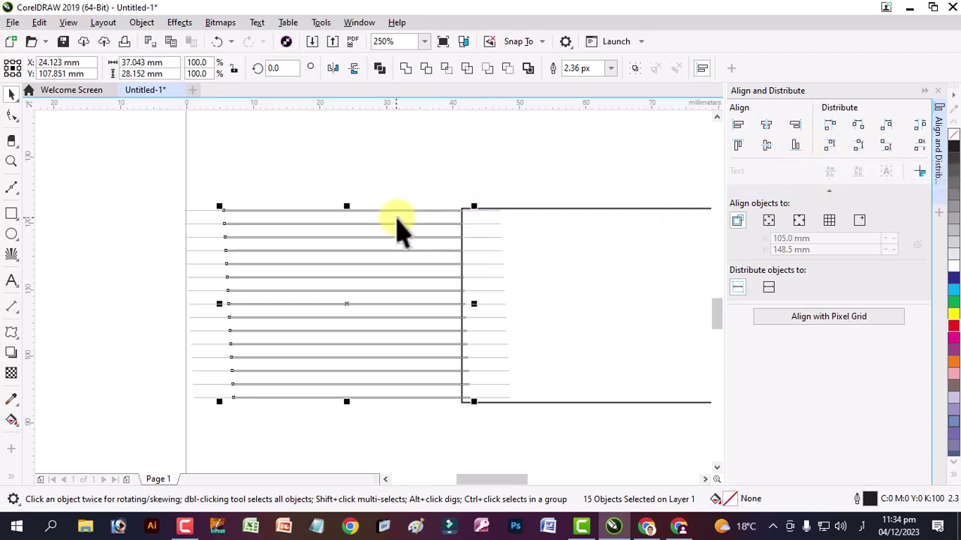
left_click(766, 126)
left_click(508, 326)
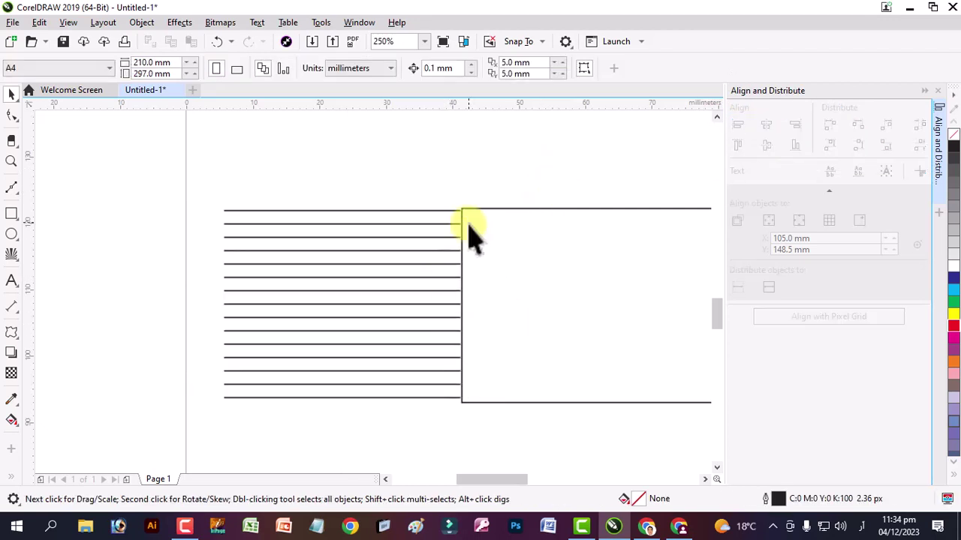
Step: Place a copy of the whole line stack against the rectangle's right edge
scroll(446, 353, "down", 2)
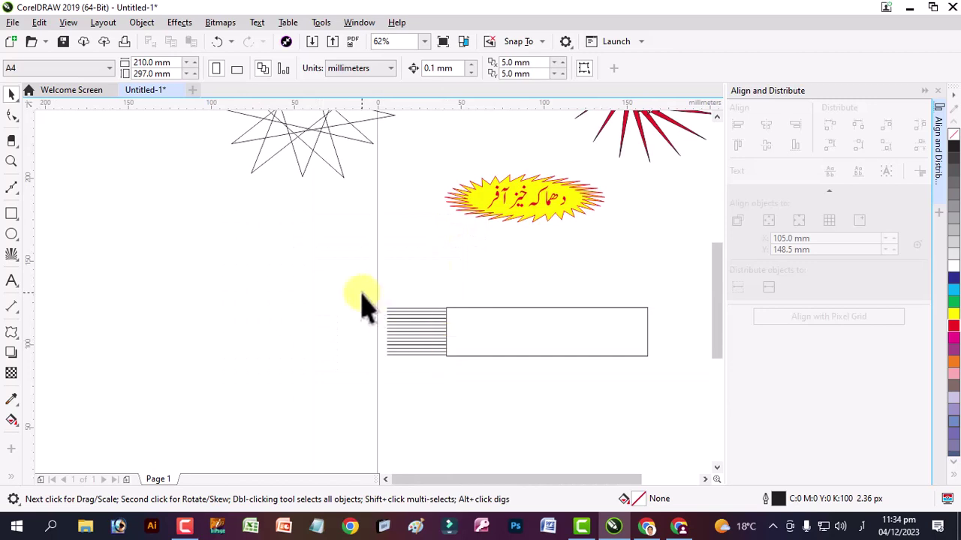
left_click_drag(362, 304, 467, 401)
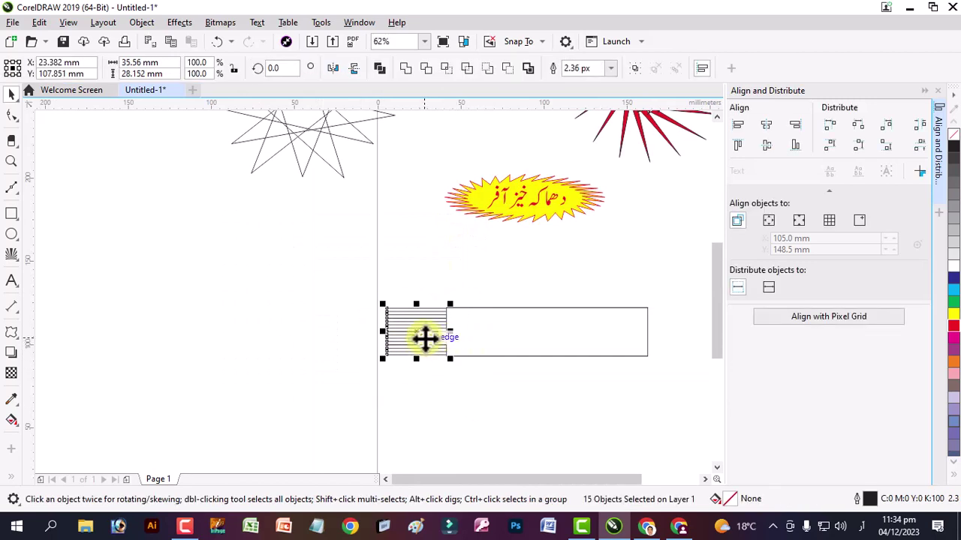
left_click_drag(425, 338, 678, 345)
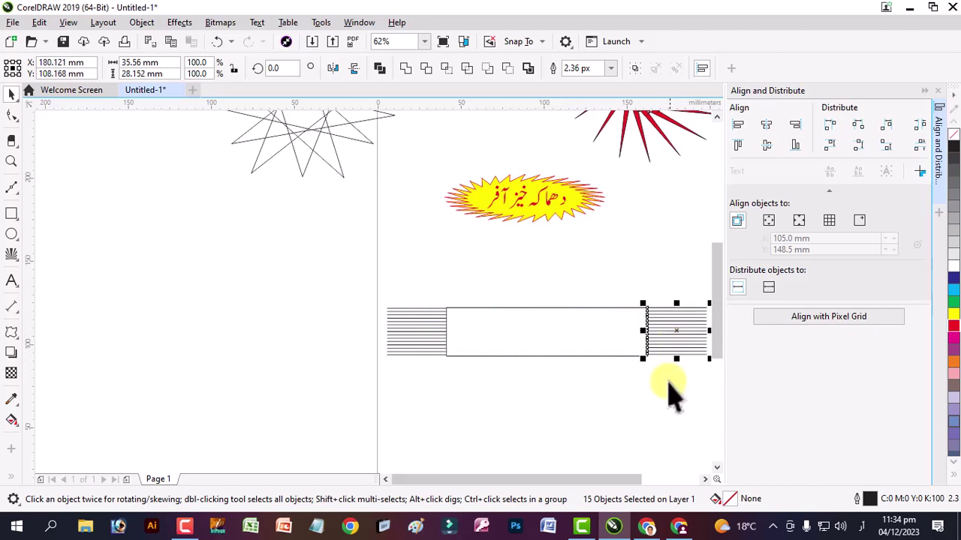
left_click(668, 403)
Step: Move the rectangle with both line stacks to the lower part of the page and shrink it to about 174.5 × 26.5 mm
scroll(669, 403, "down", 1)
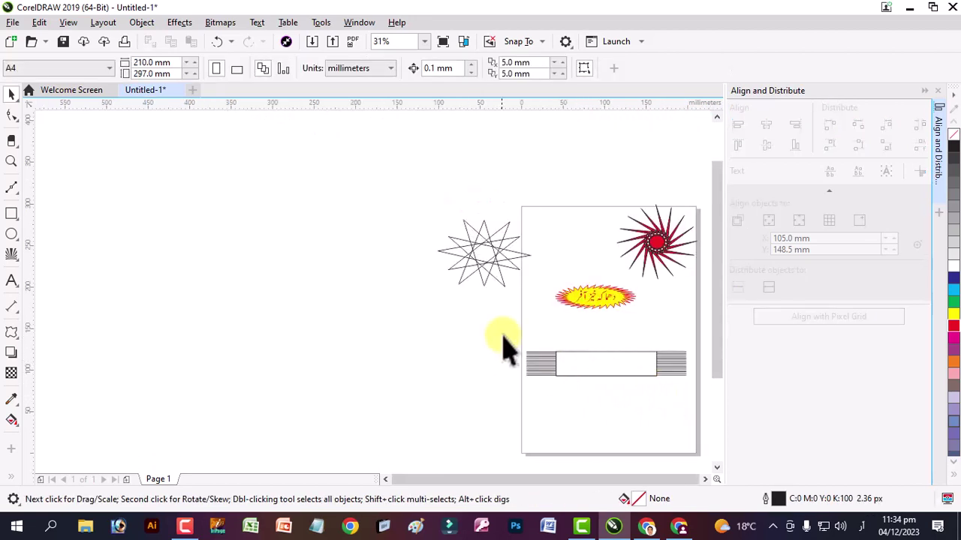
left_click_drag(503, 332, 746, 435)
left_click_drag(536, 375, 532, 426)
left_click_drag(617, 398, 607, 393)
scroll(607, 393, "up", 1)
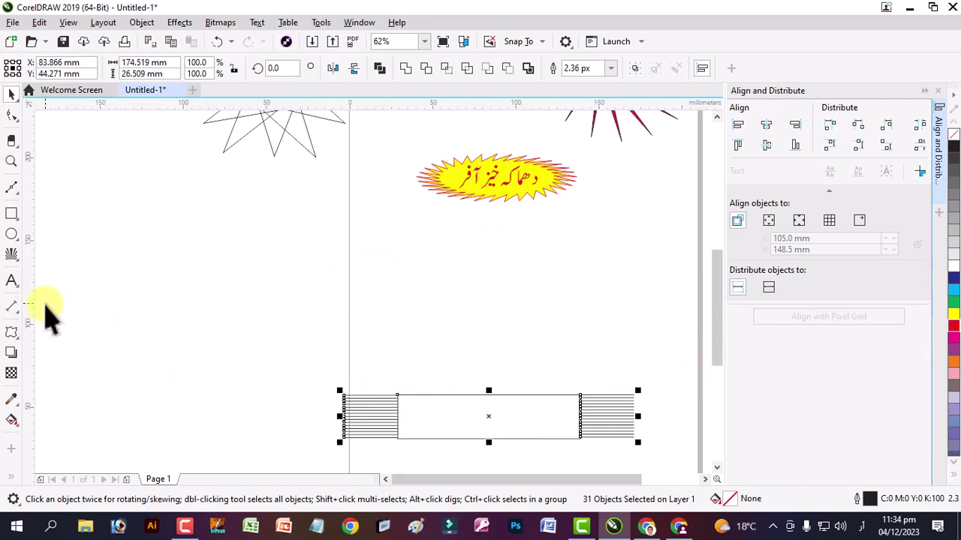
Step: Draw a large radial burst with the Impact tool in the empty area beside the page, above the rectangle's level
left_click(19, 259)
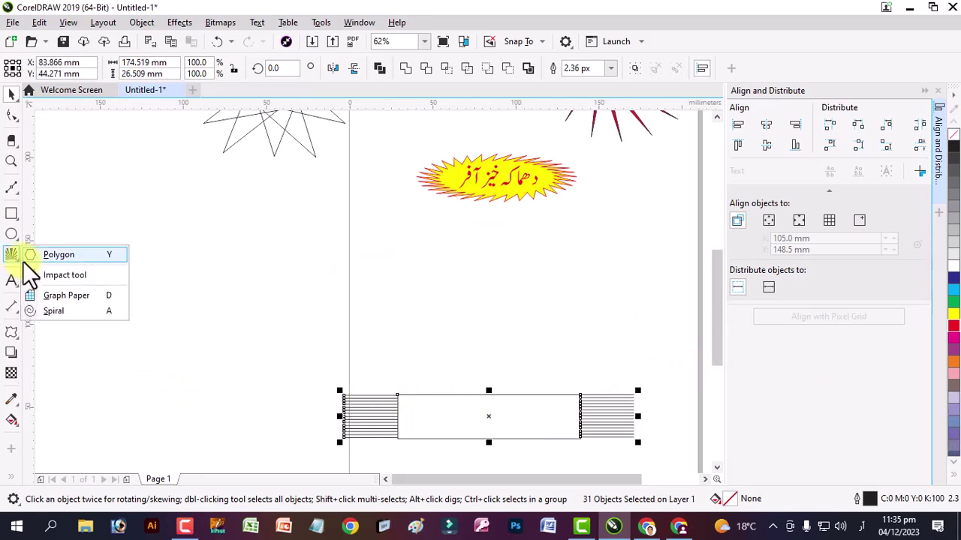
left_click(64, 275)
left_click_drag(107, 236, 165, 290)
left_click(12, 95)
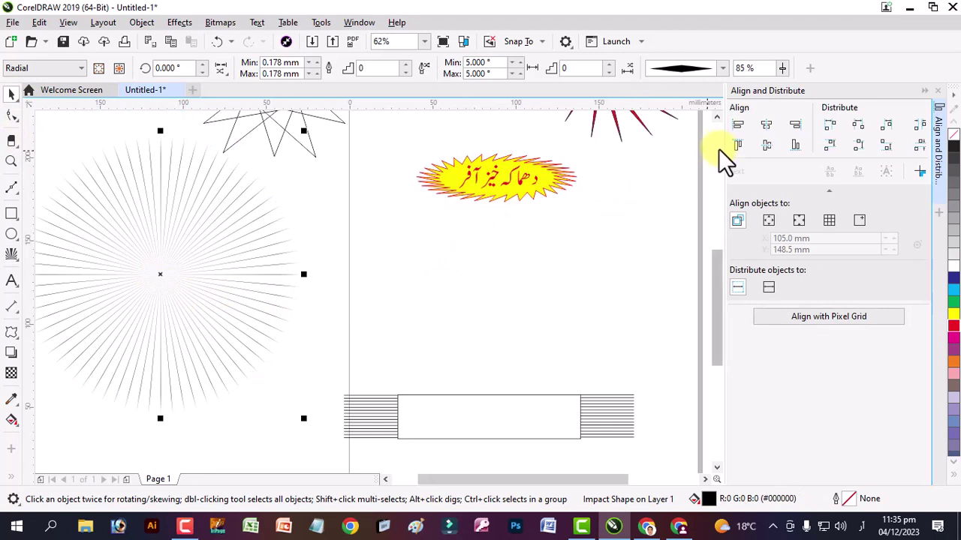
Step: Give the radial burst an outline 4 px wide
key("F12")
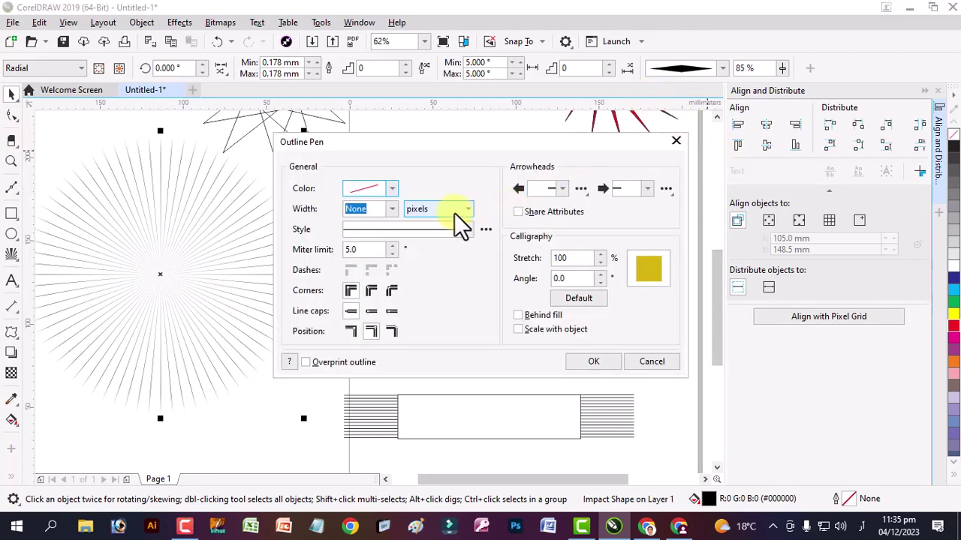
left_click(393, 209)
left_click(389, 277)
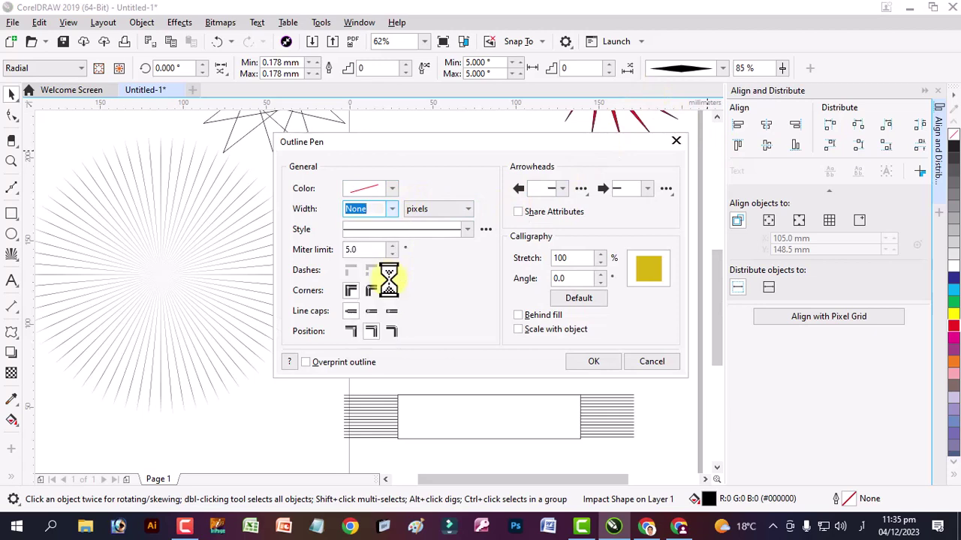
left_click(593, 361)
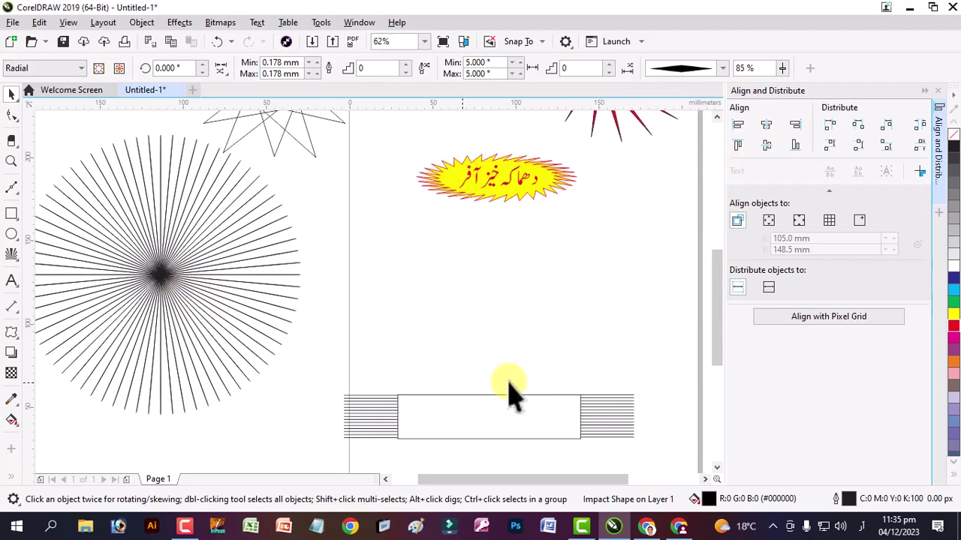
Step: Draw a straight diagonal line beyond the page's right edge, sloping down to the right, about 145.6 × 58.4 mm overall
scroll(142, 218, "down", 3)
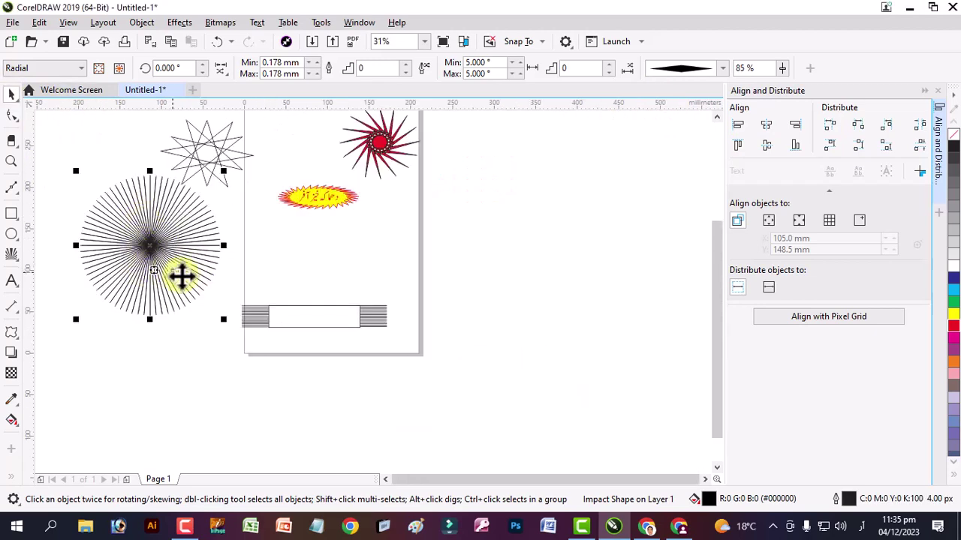
left_click(11, 189)
left_click(473, 256)
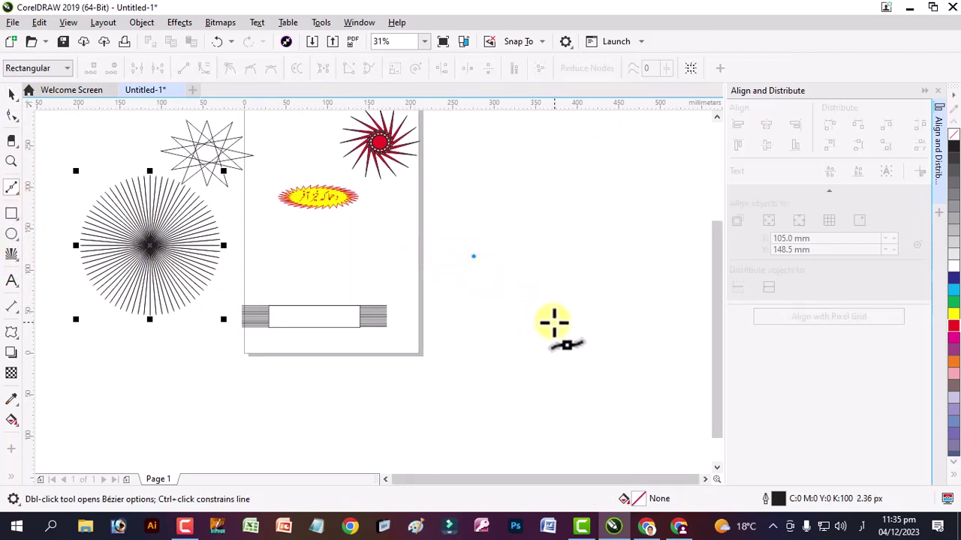
left_click(596, 306)
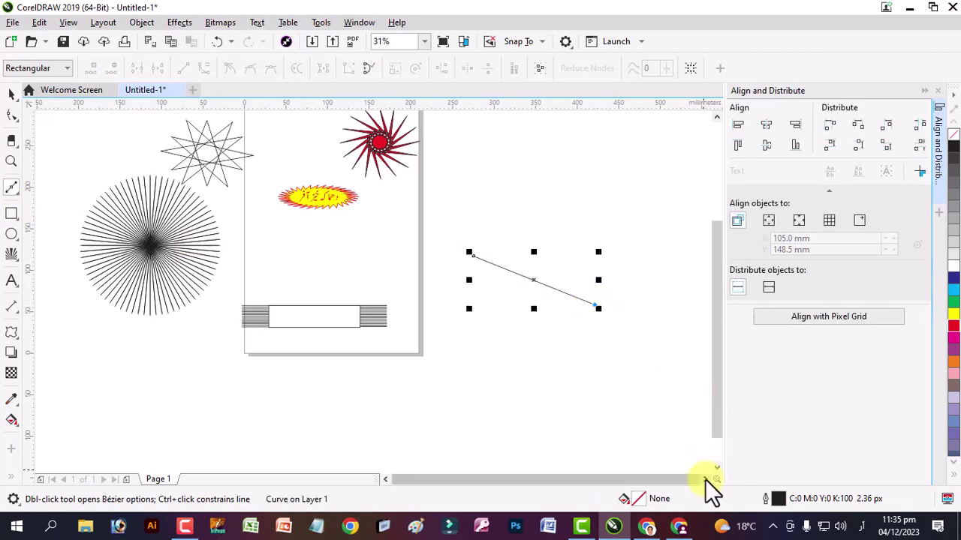
left_click(705, 478)
left_click(13, 97)
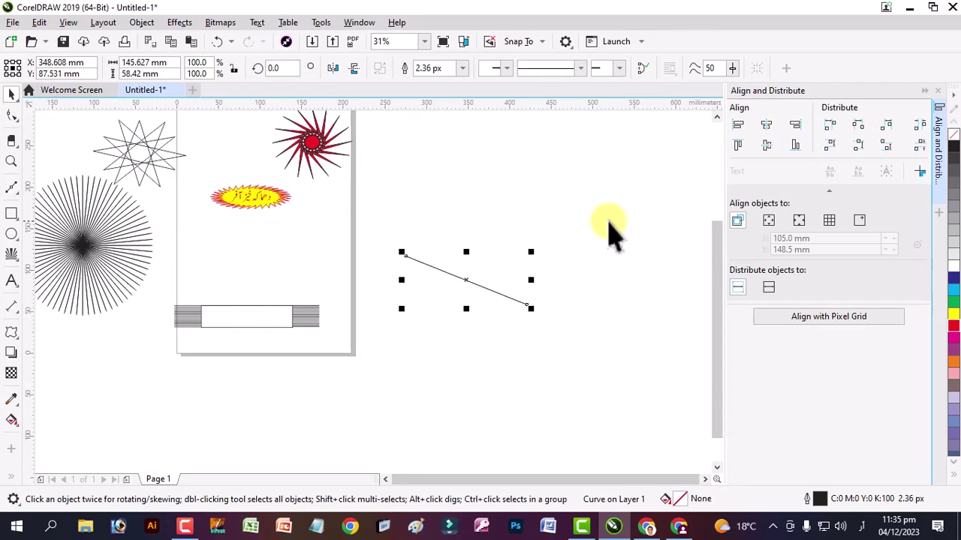
Step: Make a copy of the diagonal line rotated to about 220.8° and place it so both lines meet in a V
left_click(467, 280)
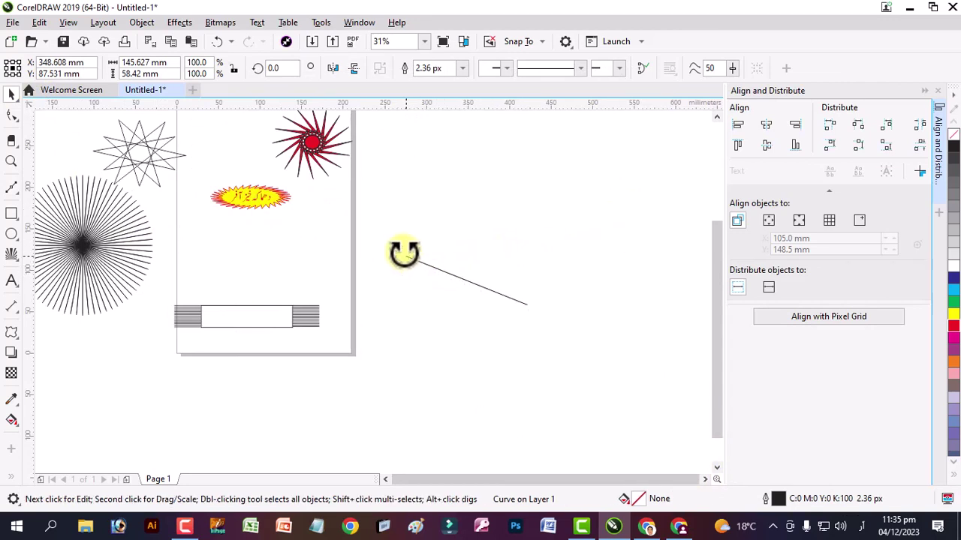
left_click_drag(404, 253, 557, 256)
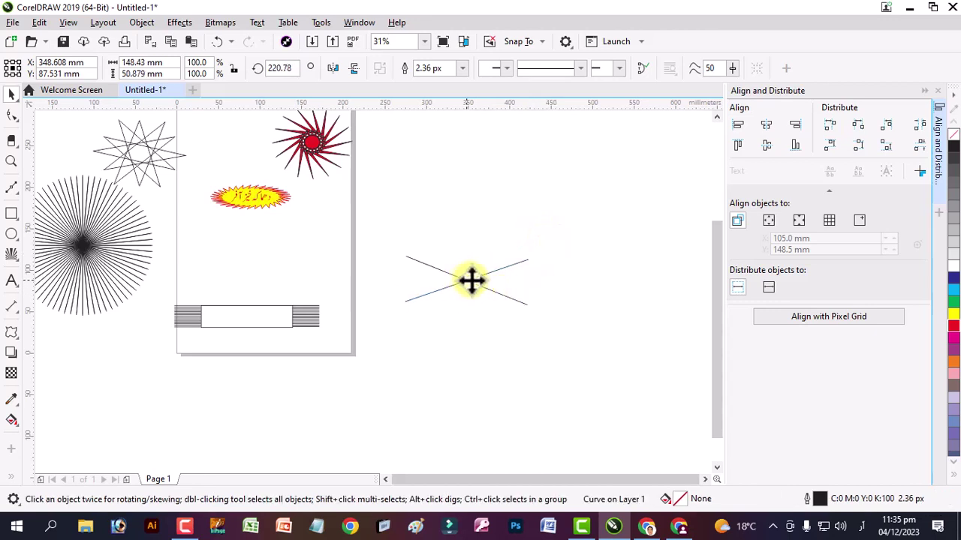
left_click_drag(466, 280, 590, 286)
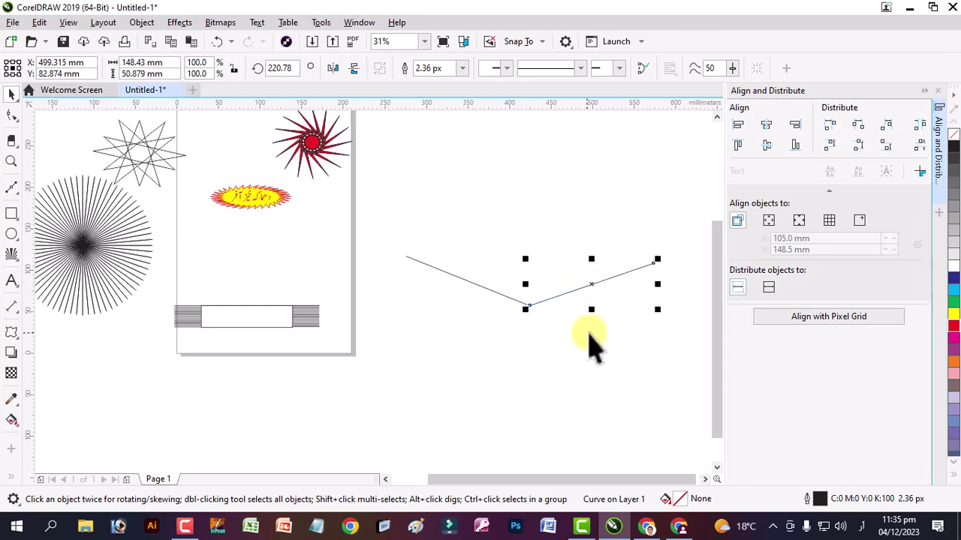
Step: Select both lines of the V and blend the first into the second with 20 steps
left_click(434, 258)
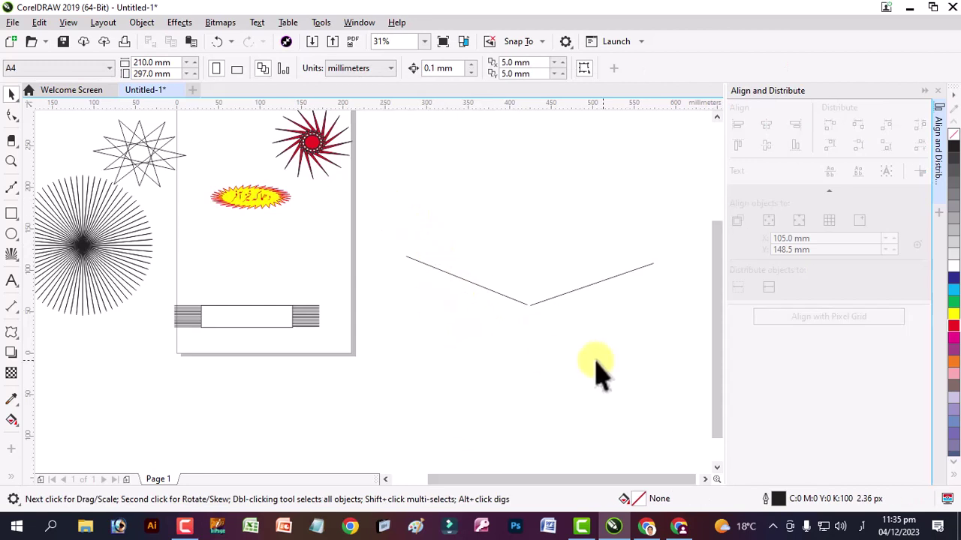
left_click_drag(361, 217, 679, 351)
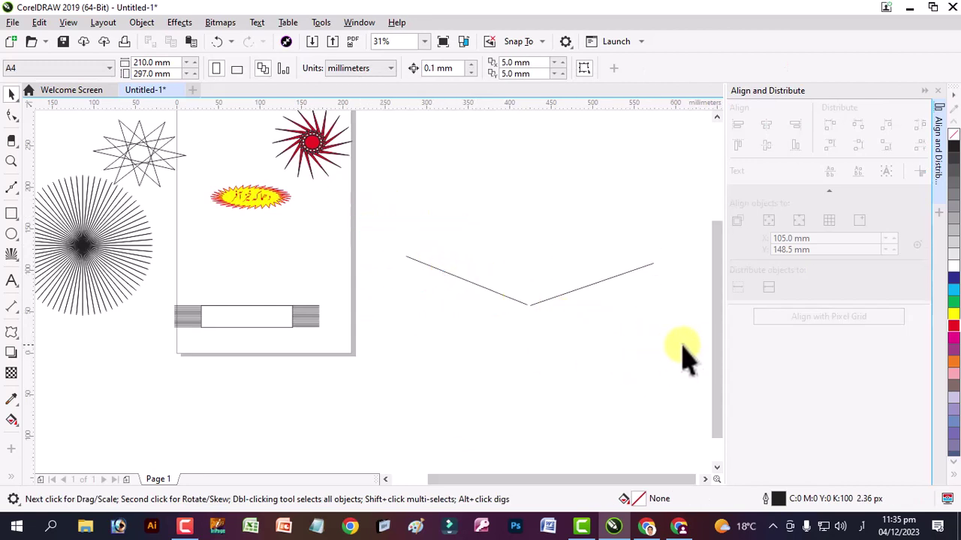
left_click_drag(388, 226, 667, 327)
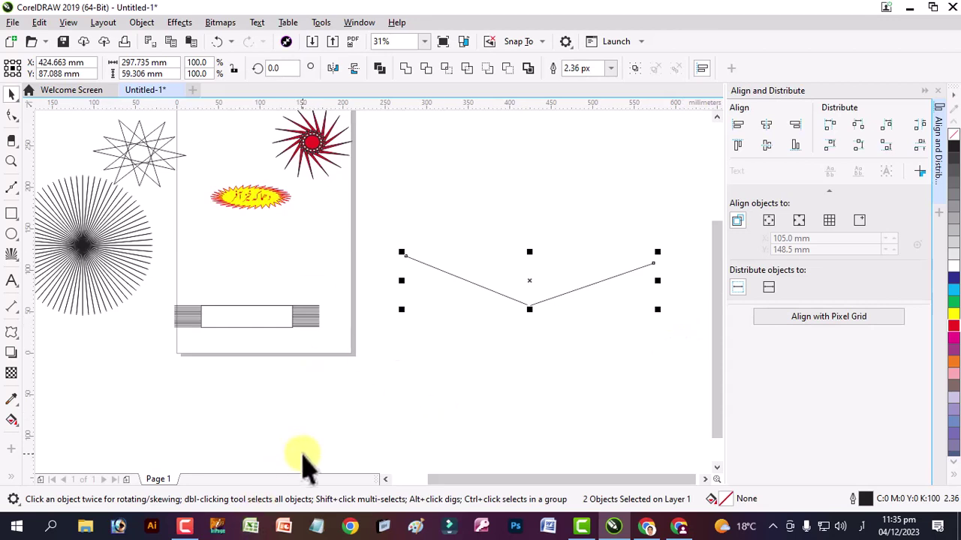
left_click(15, 338)
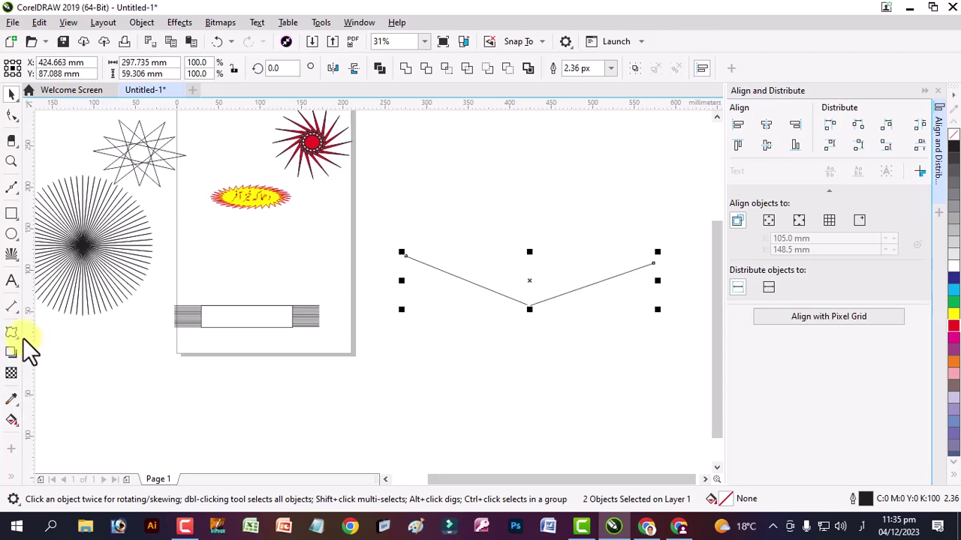
left_click(16, 338)
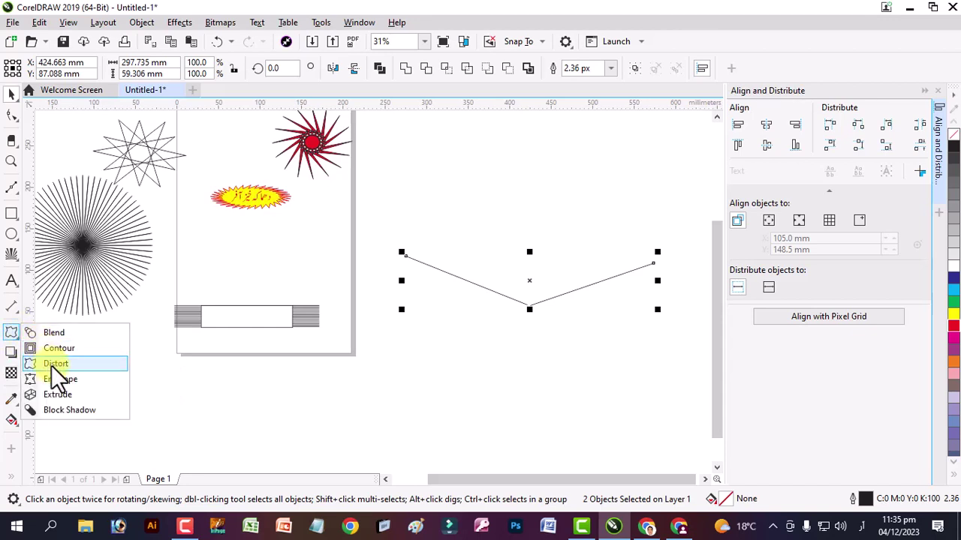
left_click(76, 331)
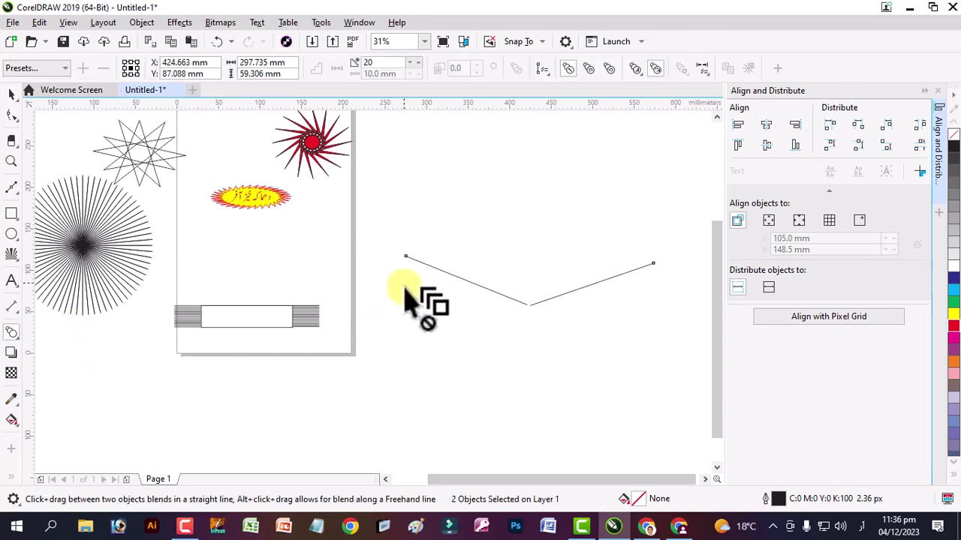
left_click_drag(420, 263, 648, 279)
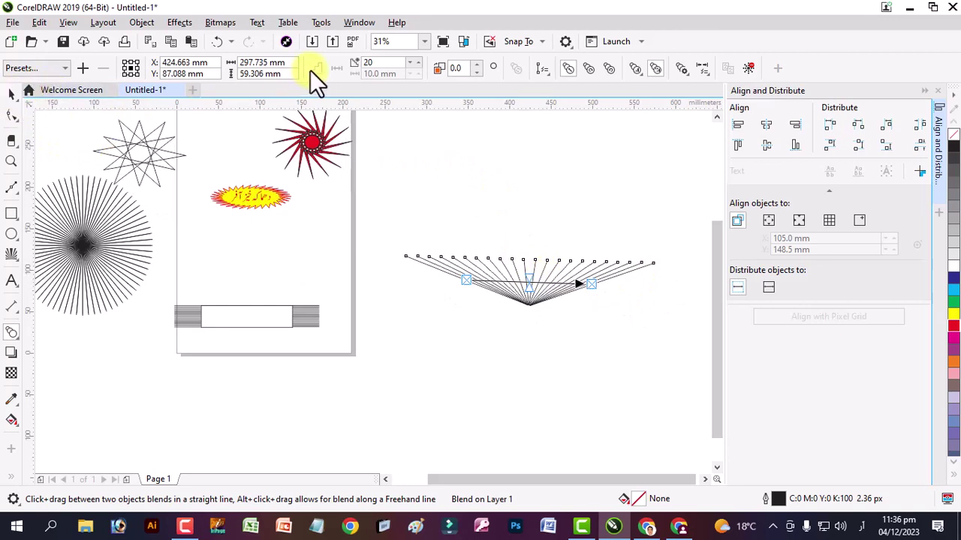
Step: Set the line blend to 29 steps and stretch the fan upward to about 119.4 mm high
left_click(411, 60)
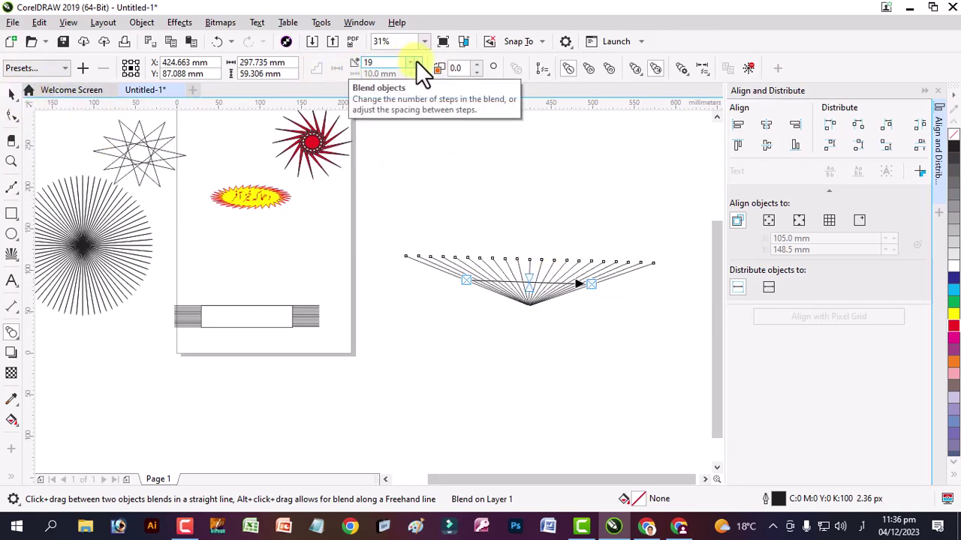
left_click(416, 61)
left_click(416, 61)
left_click(416, 61)
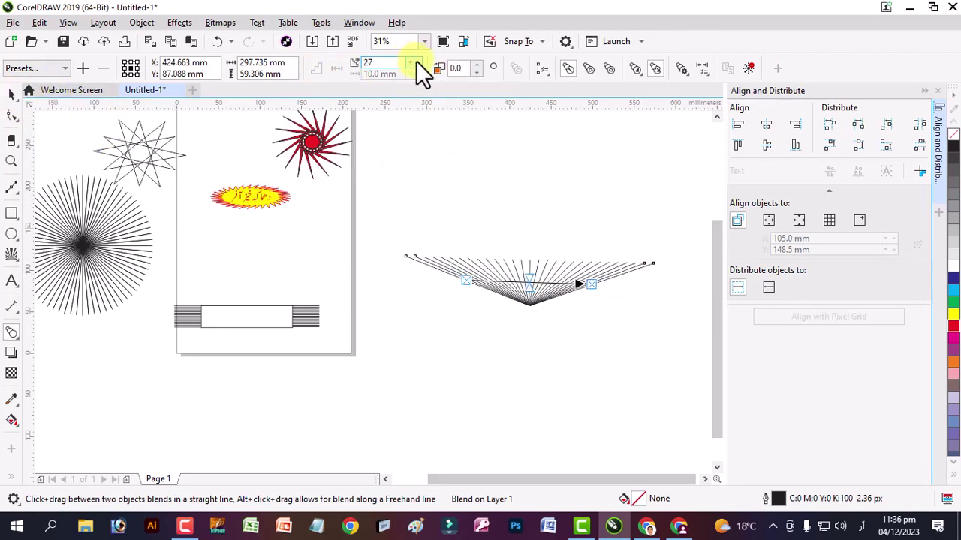
left_click(416, 61)
left_click(410, 60)
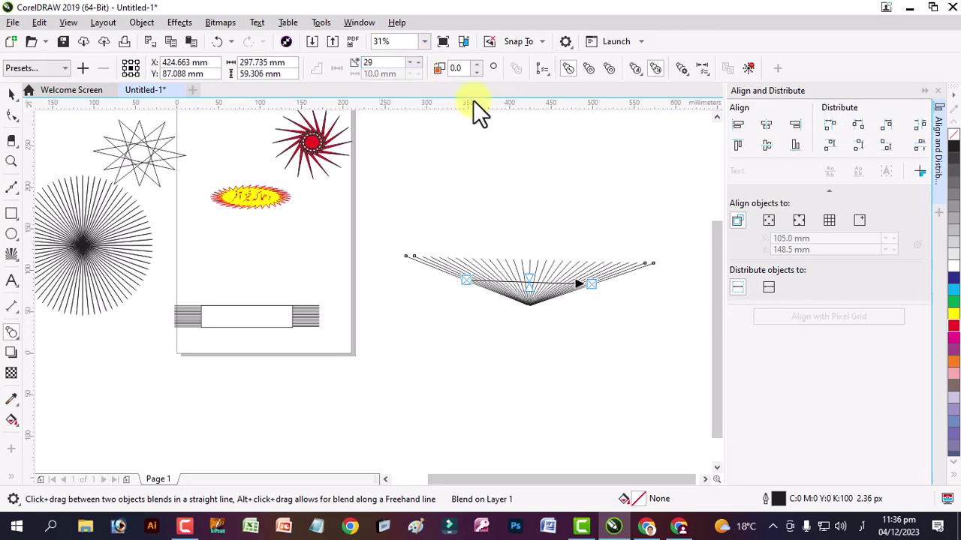
left_click(11, 93)
left_click_drag(532, 259, 566, 220)
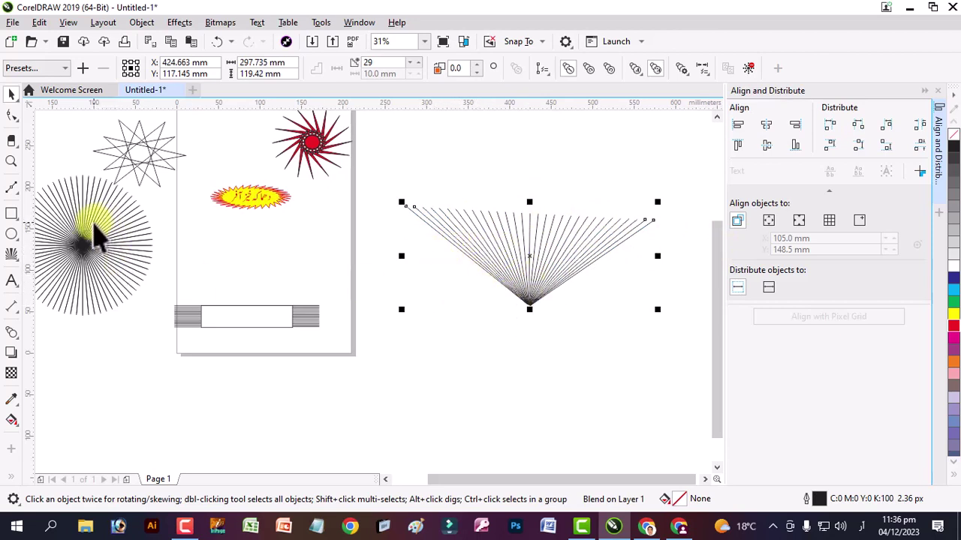
Step: Try to slice the radial burst horizontally through its centre with a freehand Knife cut
left_click_drag(428, 479, 381, 481)
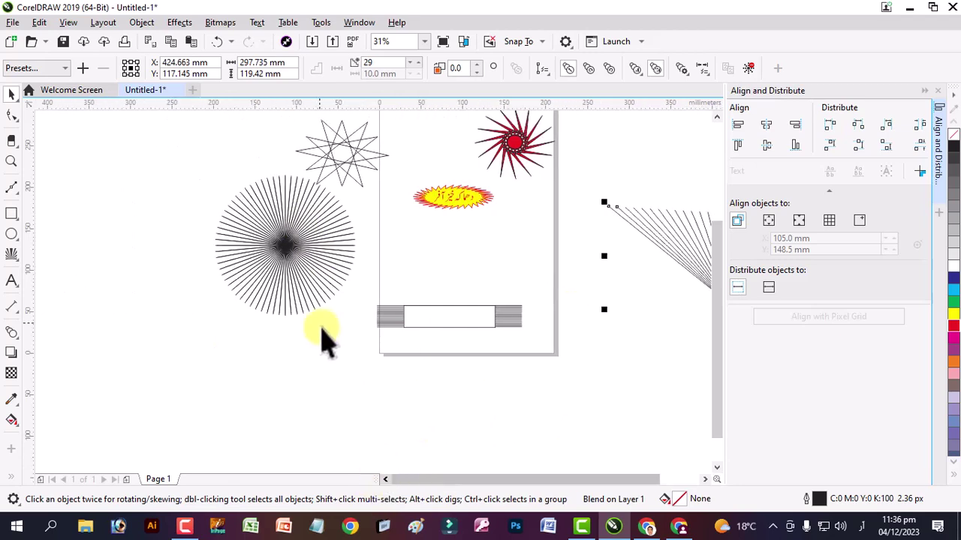
left_click(225, 289)
scroll(182, 290, "up", 1)
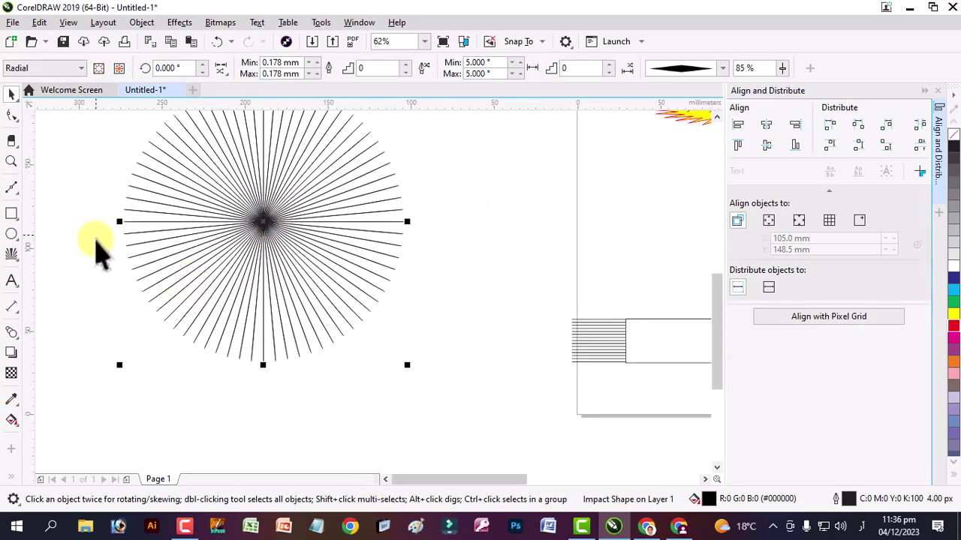
left_click(18, 147)
left_click(60, 156)
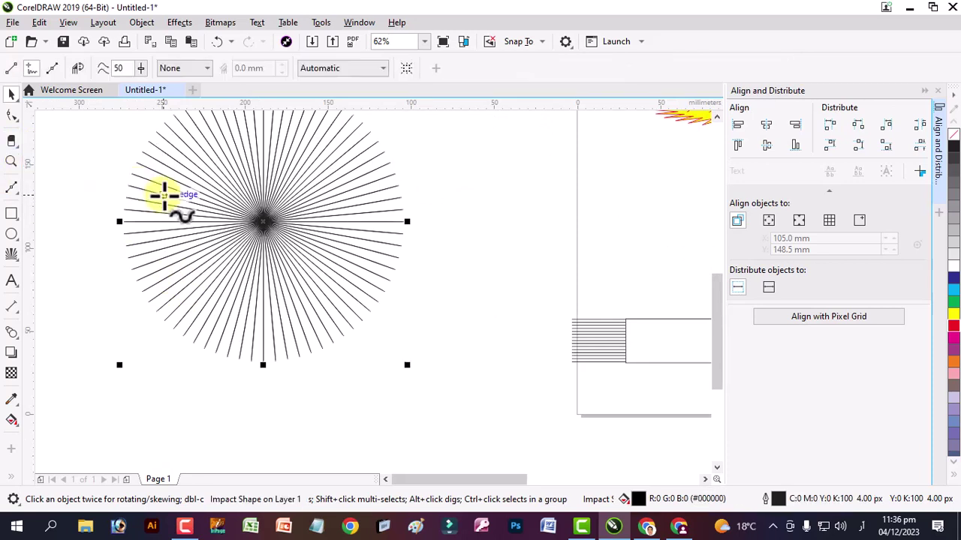
left_click_drag(119, 221, 410, 222)
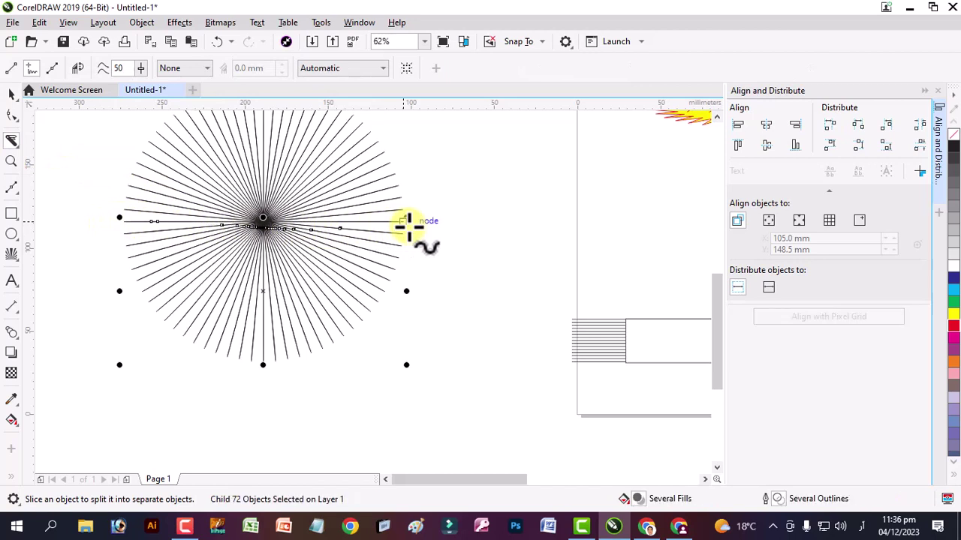
Step: Undo the freehand cut and try to slice the burst through its centre with the Knife in Bézier mode
left_click(51, 69)
left_click(109, 222)
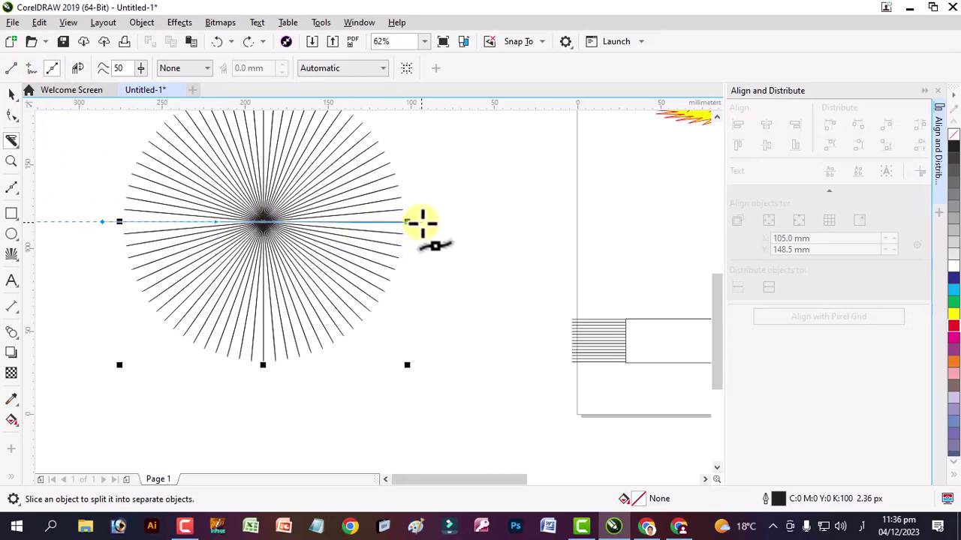
left_click(417, 223)
left_click(12, 93)
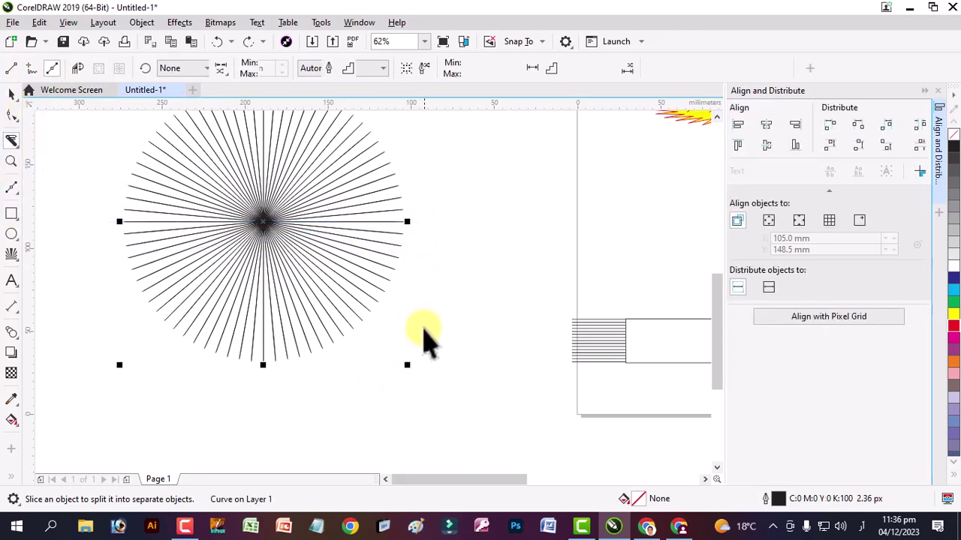
Step: Convert the radial burst to curves and reposition it slightly beside the page
left_click(304, 363)
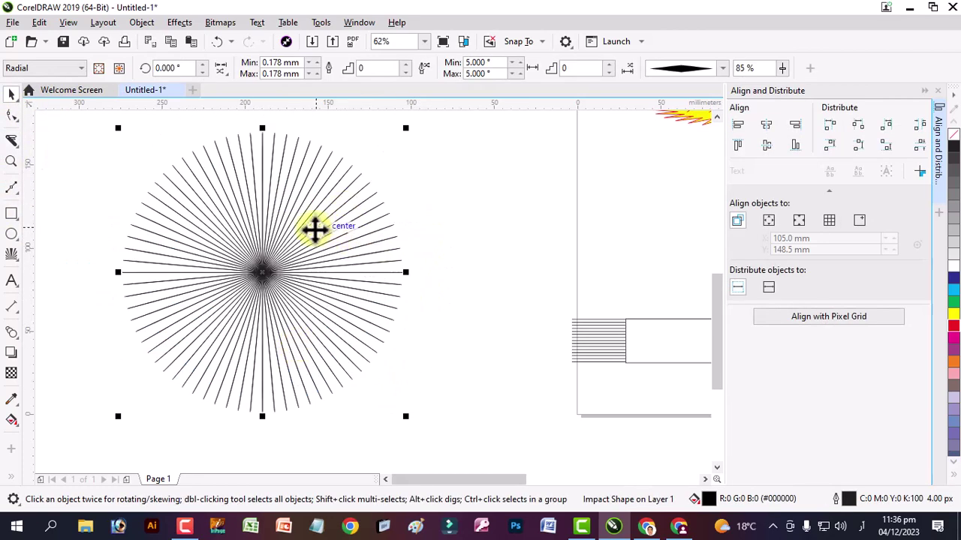
left_click_drag(313, 227, 328, 200)
right_click(277, 218)
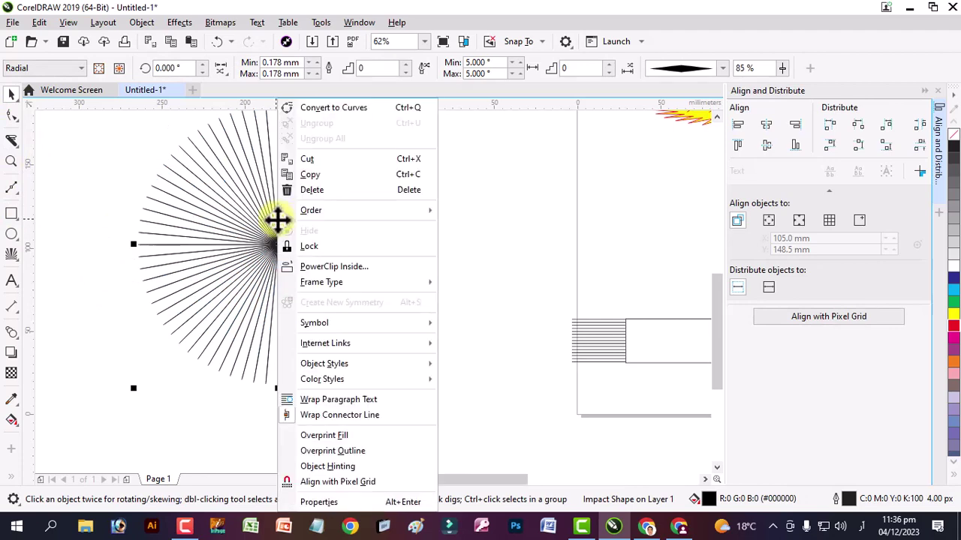
left_click(334, 108)
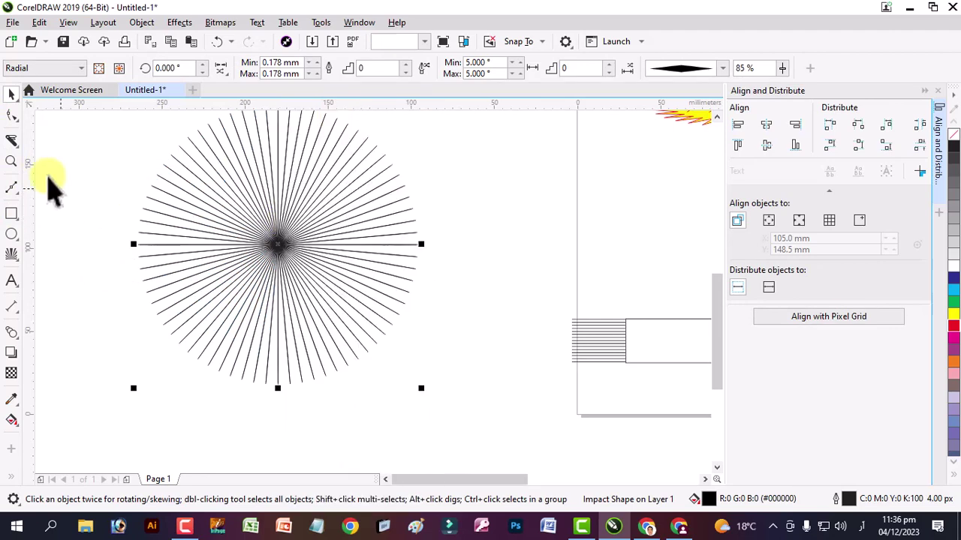
left_click(155, 210)
left_click_drag(269, 230, 278, 194)
left_click_drag(297, 255, 305, 312)
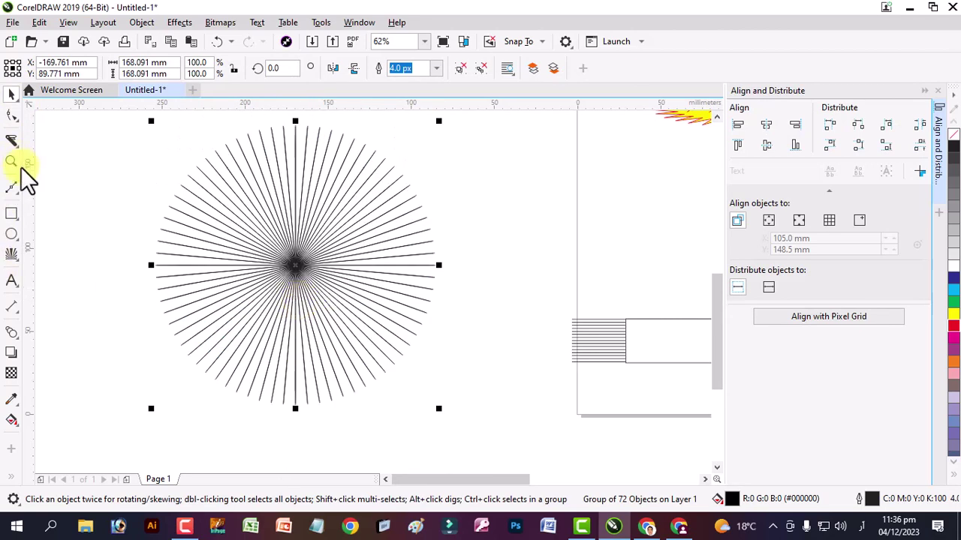
Step: Set the Eraser nib to 1.5 mm and erase the lower half of the radial burst
left_click(16, 143)
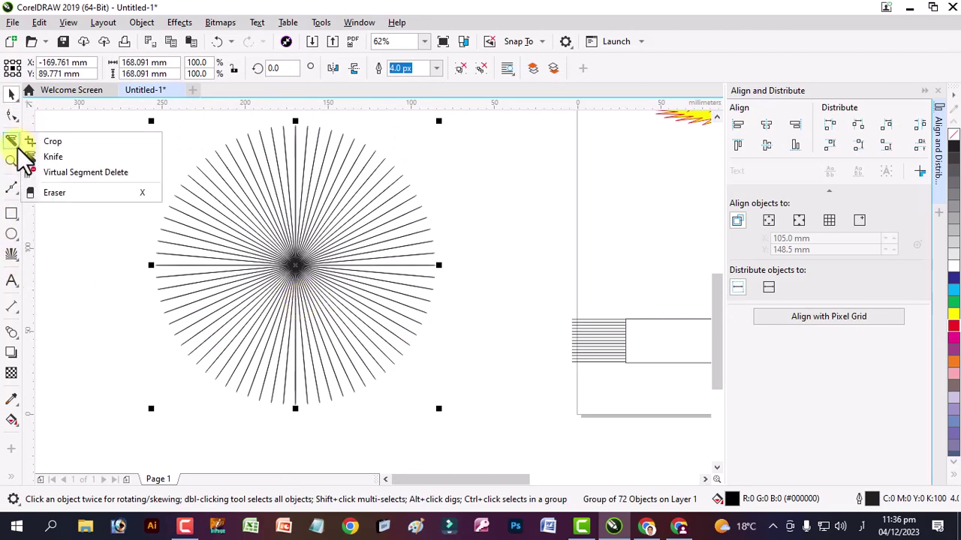
left_click(30, 156)
left_click(17, 144)
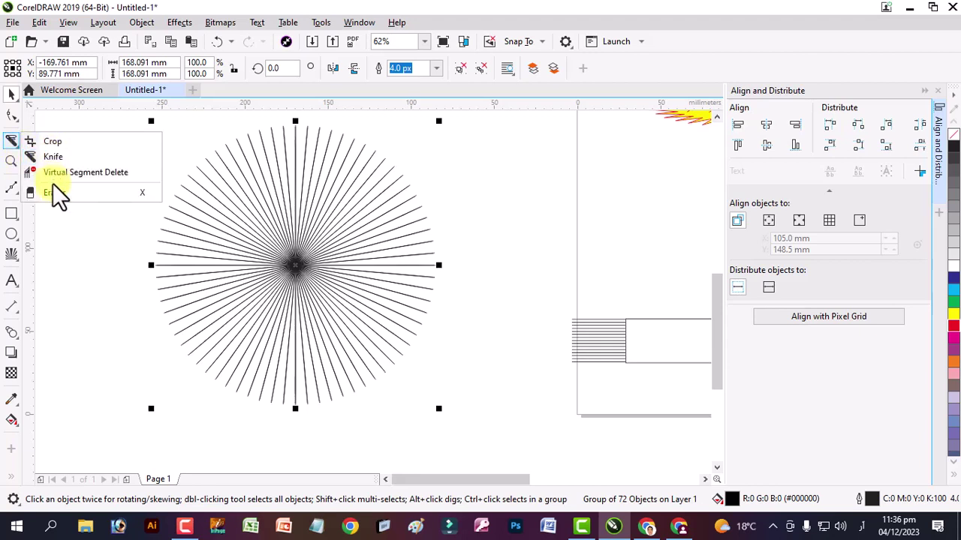
left_click(69, 195)
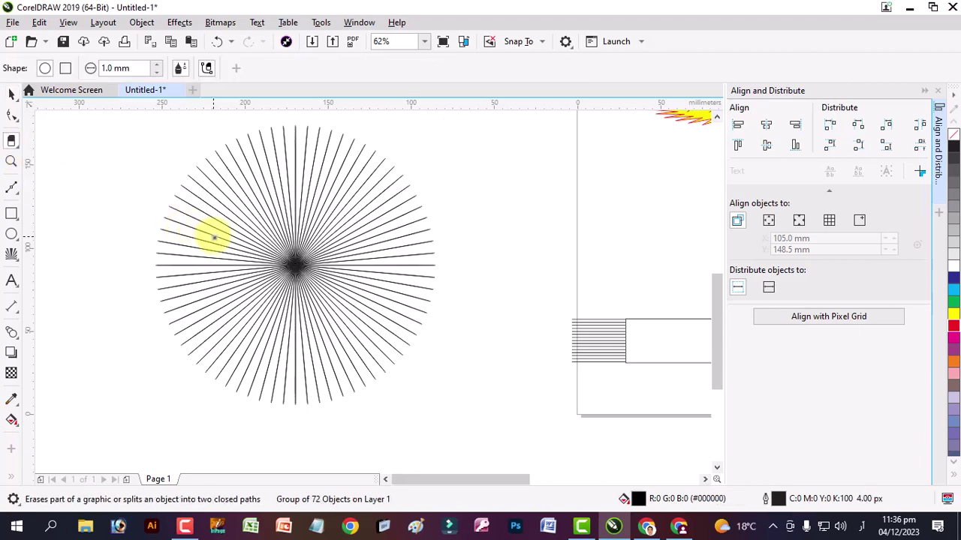
left_click(155, 63)
left_click(155, 64)
left_click(156, 64)
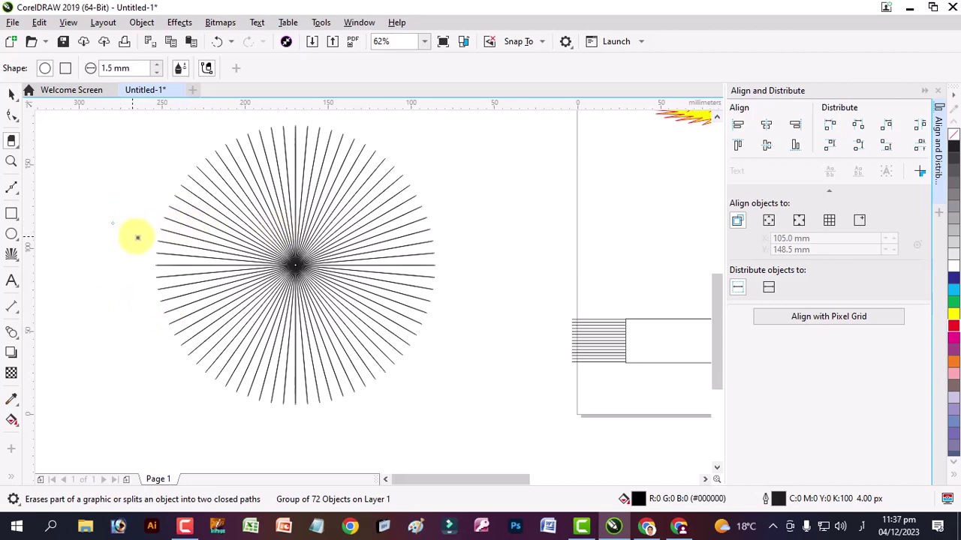
mouse_move(137, 238)
left_mouse_down()
mouse_move(155, 202)
mouse_move(198, 353)
mouse_move(129, 384)
mouse_move(137, 395)
mouse_move(388, 397)
mouse_move(287, 395)
mouse_move(364, 395)
mouse_move(251, 347)
mouse_move(9, 124)
left_mouse_up()
Step: Move the remaining half burst across the page to the far side of the line fan
left_click(12, 93)
scroll(418, 263, "down", 5)
left_click_drag(412, 272, 576, 266)
scroll(577, 267, "up", 3)
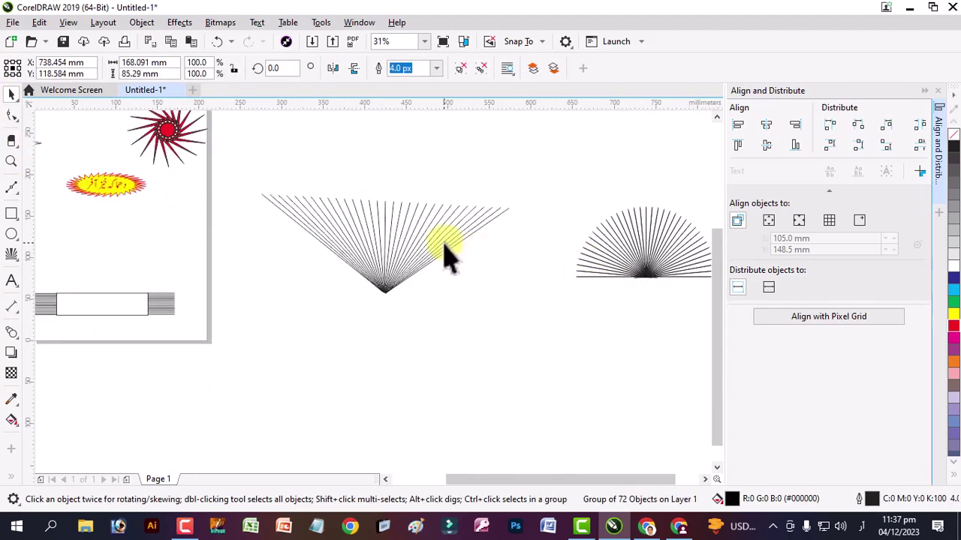
Step: Delete the blended line fan and move the half burst into its place beside the page
left_click(397, 251)
left_click_drag(324, 251, 342, 231)
key("Delete")
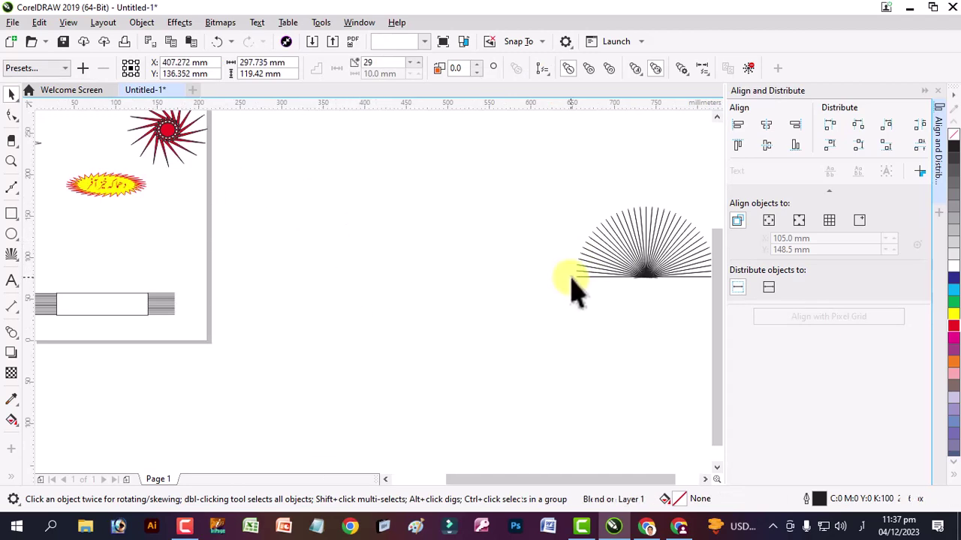
left_click_drag(575, 279, 384, 317)
scroll(382, 301, "up", 2)
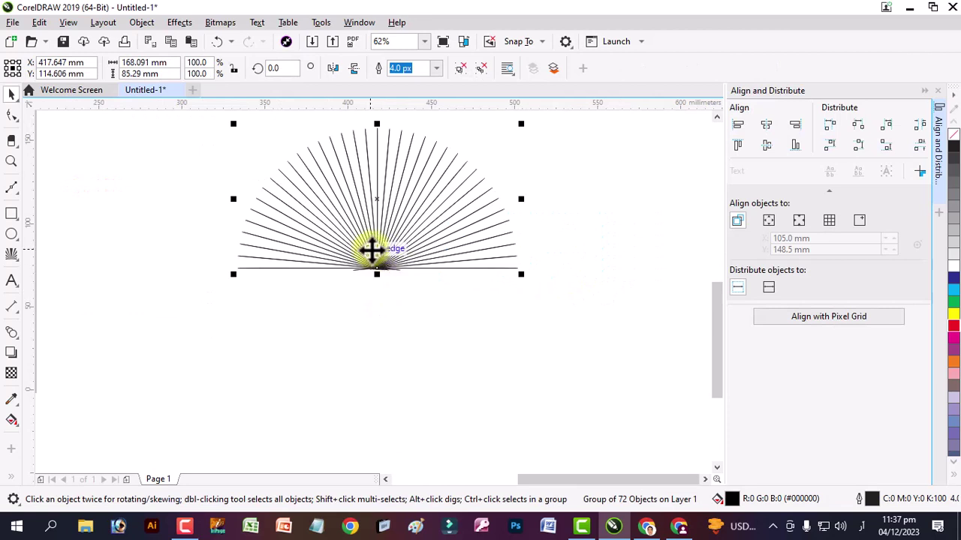
Step: Select the rectangle with its side lines on the page and move them directly beneath the half burst
scroll(371, 251, "down", 3)
left_click_drag(175, 242, 225, 281)
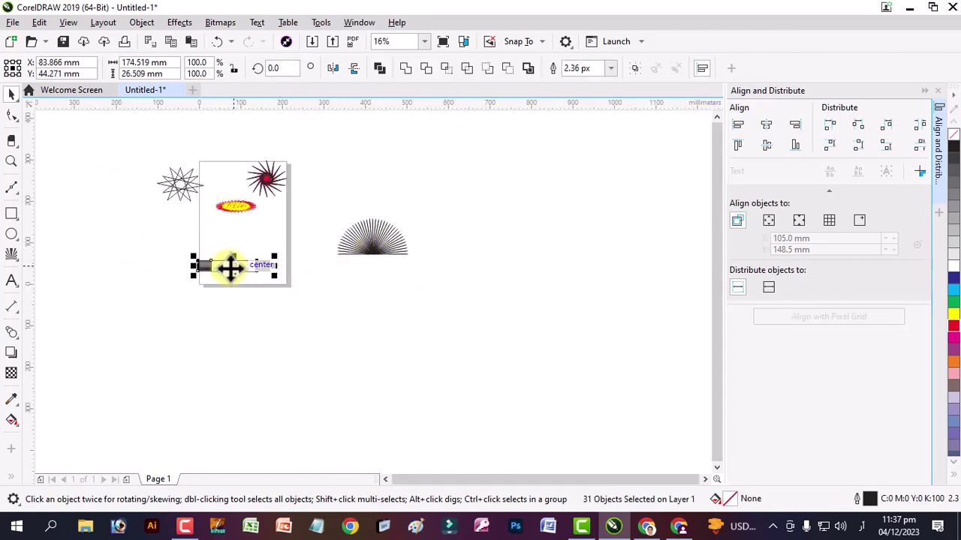
left_click_drag(230, 266, 373, 276)
scroll(372, 276, "up", 1)
scroll(406, 255, "up", 2)
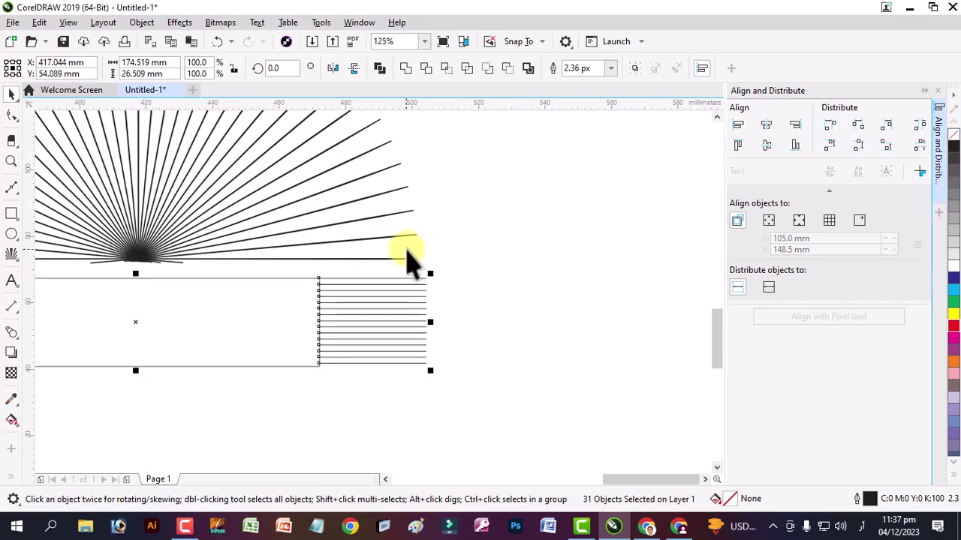
scroll(250, 298, "down", 2)
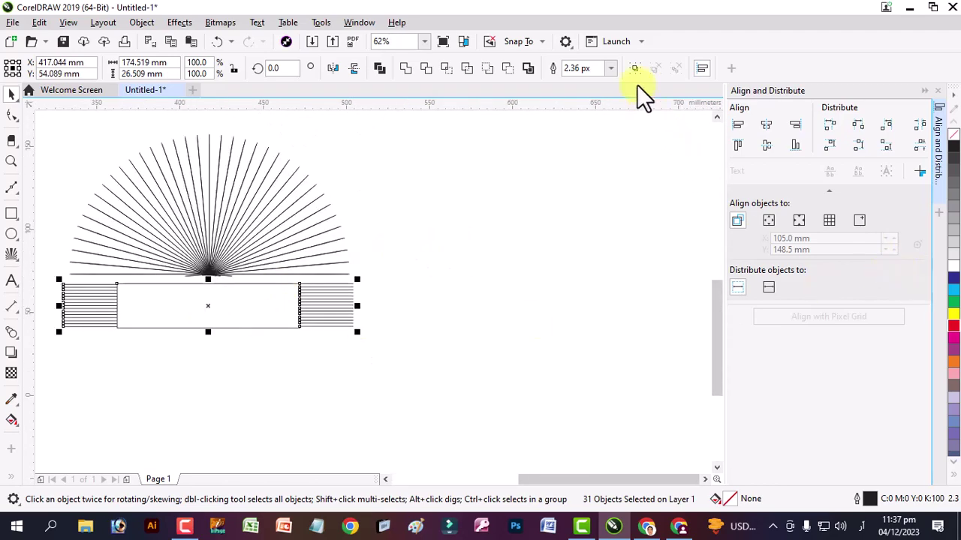
Step: Give the rectangle and side lines an 8.0 px red outline and move them up against the half burst's base
left_click(608, 66)
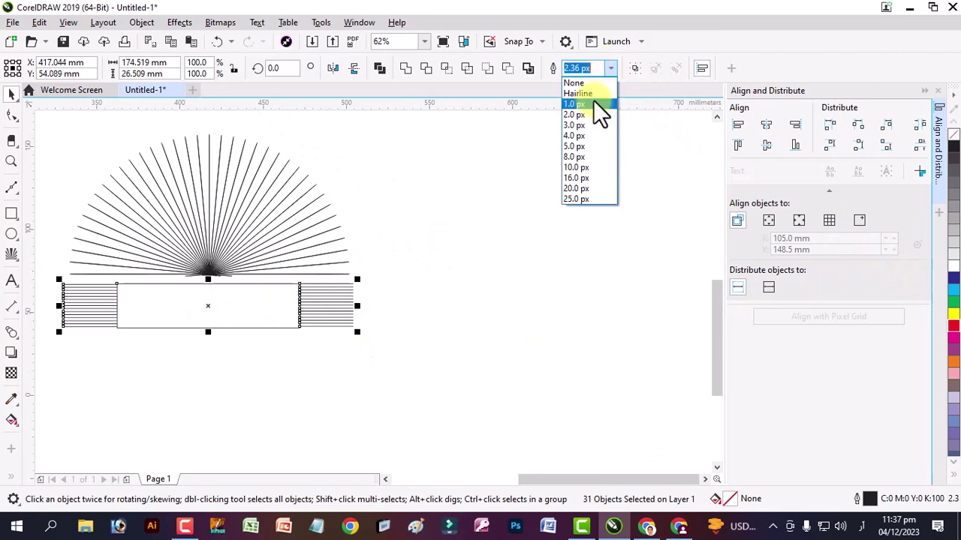
left_click(580, 157)
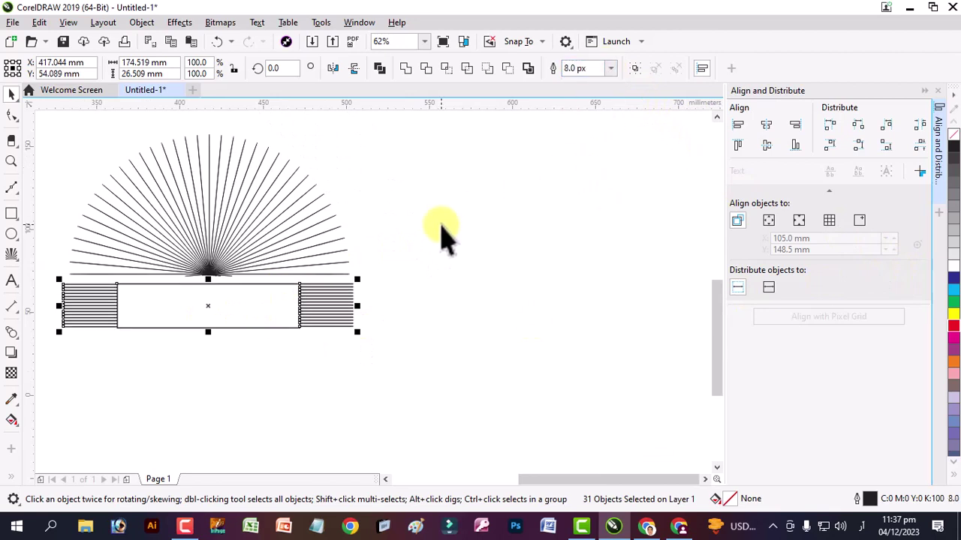
right_click(954, 326)
left_click_drag(206, 303, 216, 310)
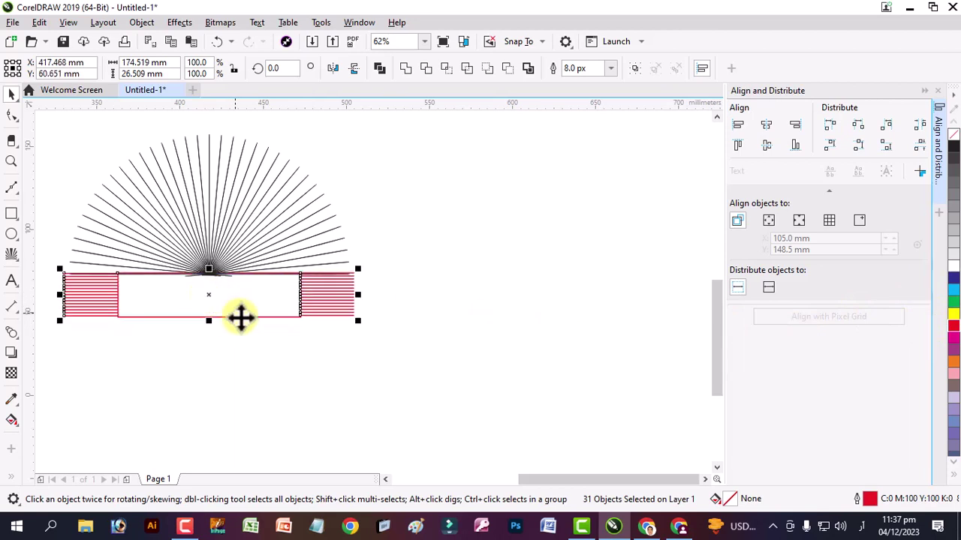
left_click(406, 379)
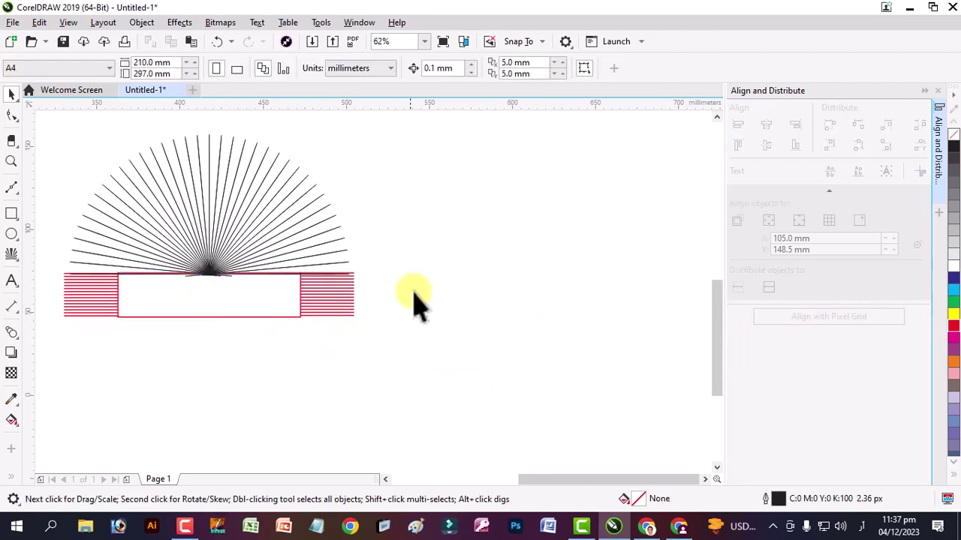
scroll(397, 300, "down", 5)
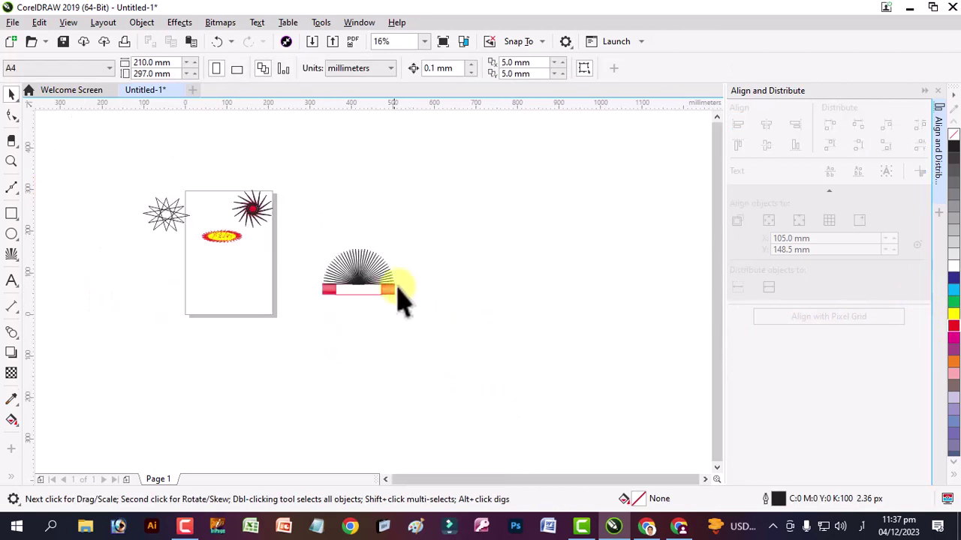
Step: Draw a large Graph Paper grid of 4 columns and 3 rows in the empty area beside the half burst
left_click(15, 259)
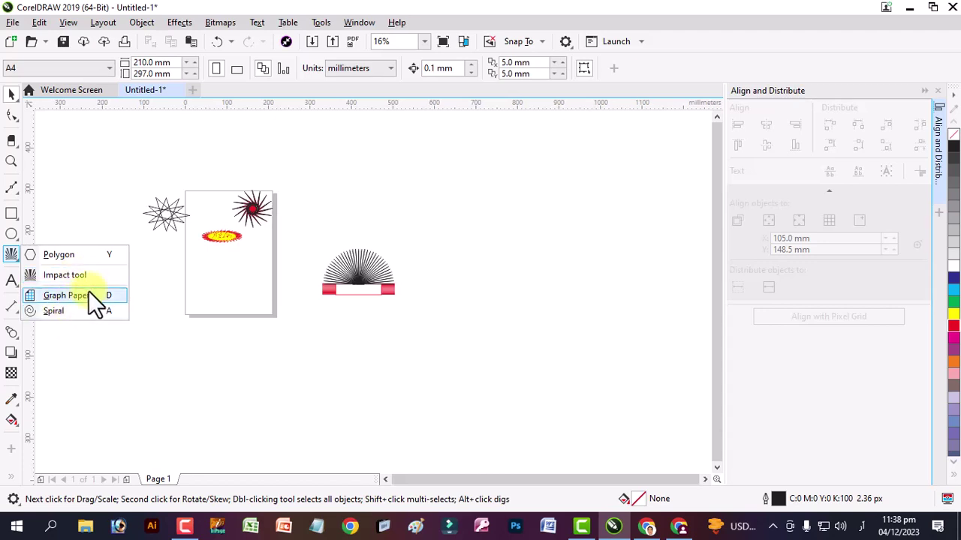
left_click(86, 293)
left_click_drag(454, 220, 640, 413)
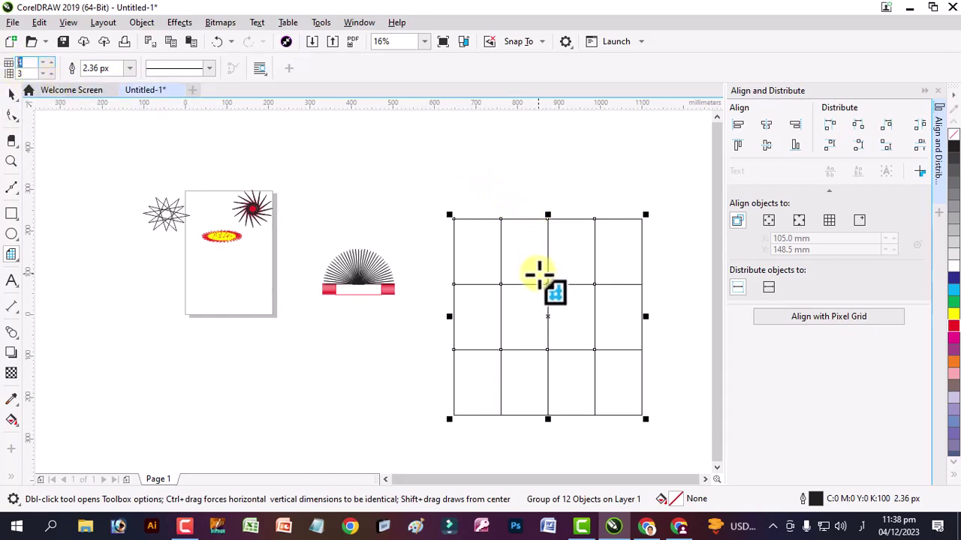
double_click(28, 73)
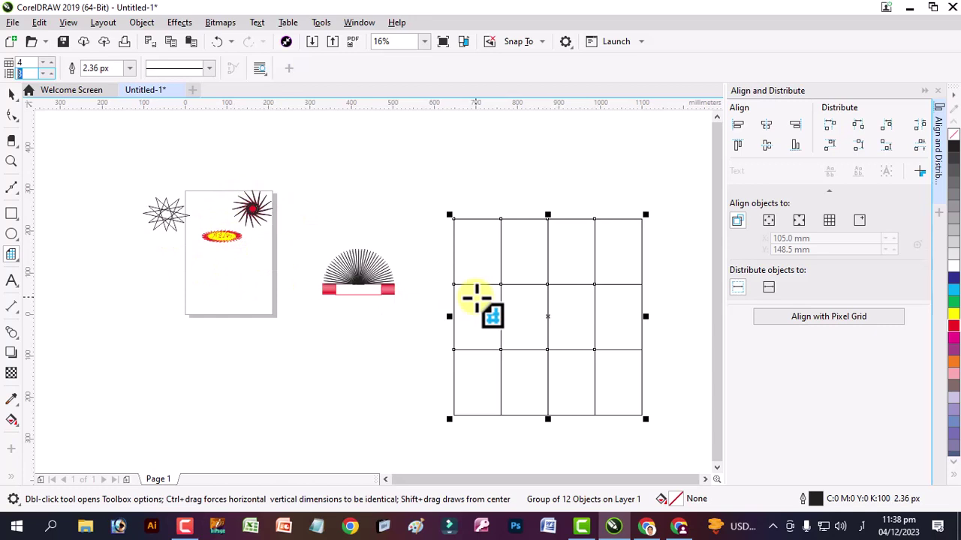
Step: Delete all objects in the drawing to leave an empty page
left_click(11, 95)
key("ctrl+a")
key("Delete")
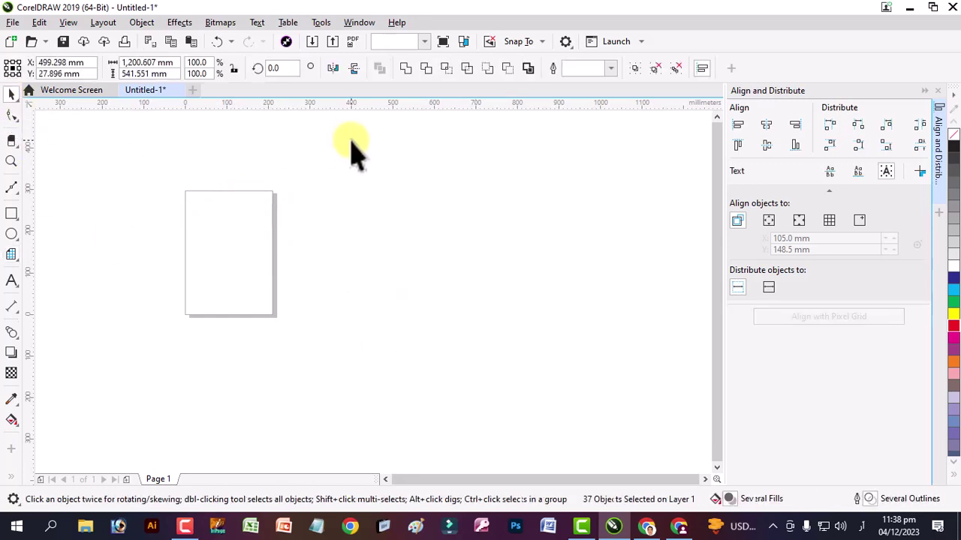
scroll(193, 203, "up", 1)
scroll(193, 204, "up", 1)
scroll(58, 172, "down", 1)
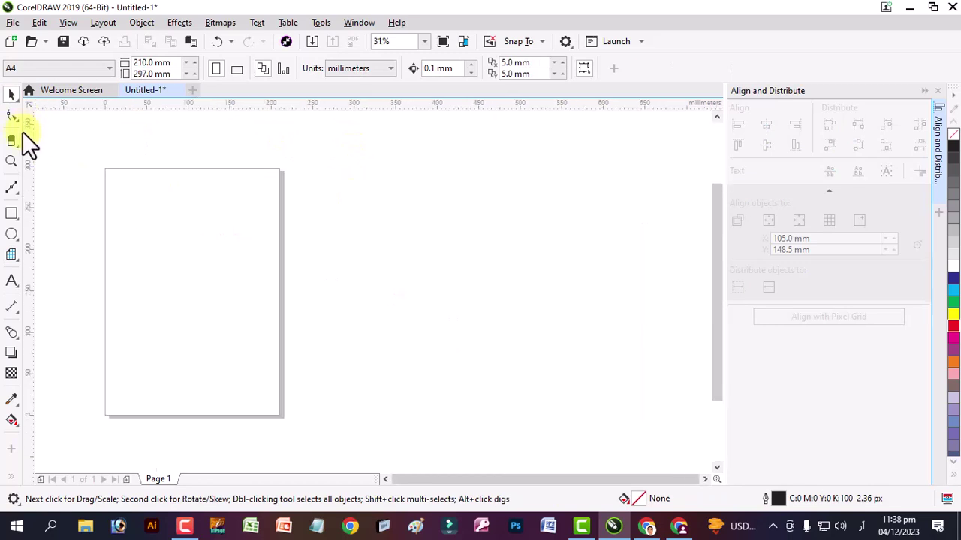
Step: Draw a Graph Paper grid of 25 columns and 25 rows over the page and delete it
left_click(16, 263)
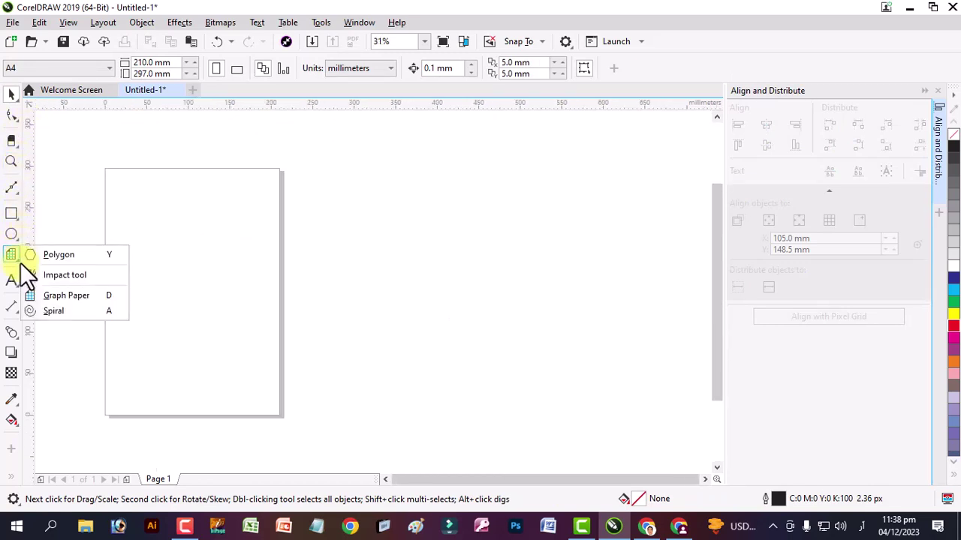
left_click(63, 294)
double_click(23, 63)
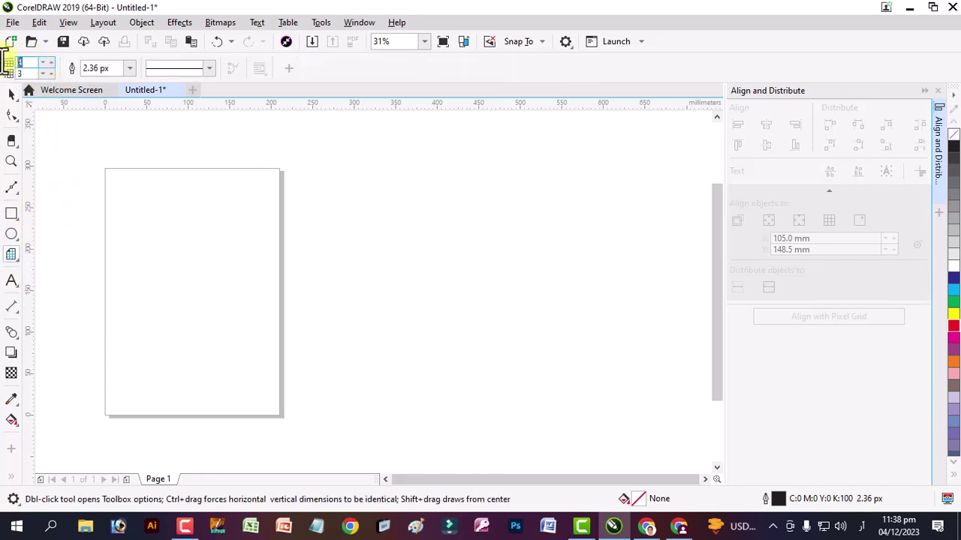
type("25")
double_click(23, 72)
type("25")
left_click_drag(126, 196, 345, 383)
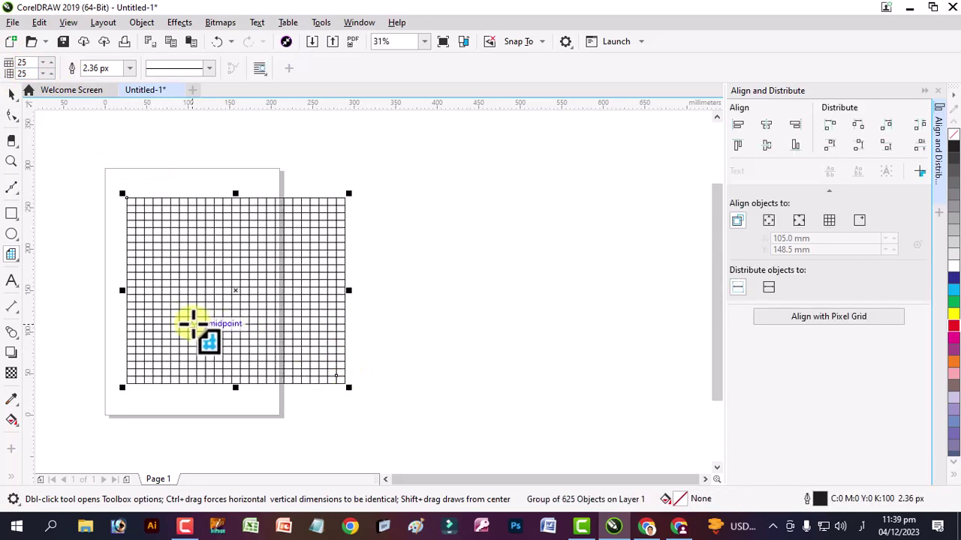
key("Delete")
Step: Draw a Graph Paper grid of 50 columns and 50 rows, about 348 by 321 mm, starting near the page's top-left corner
double_click(27, 63)
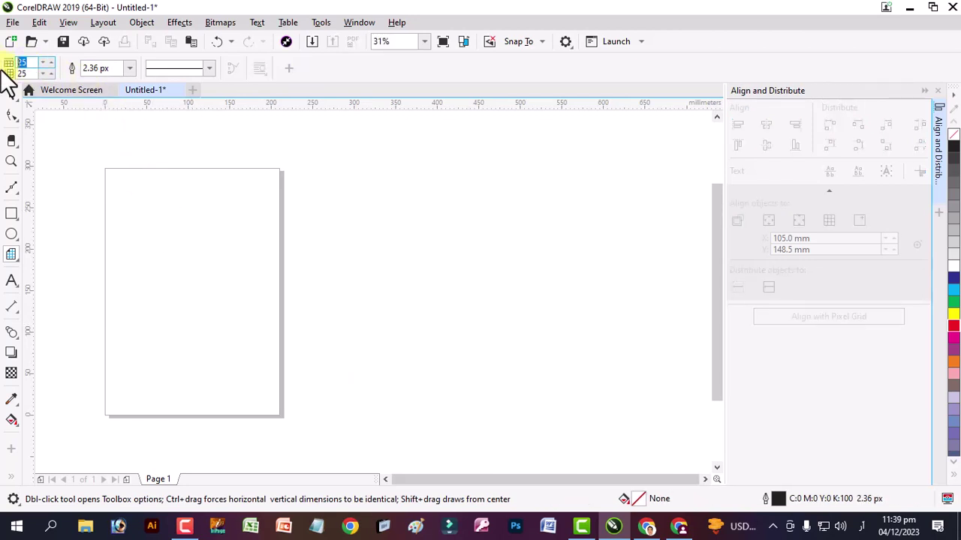
type("50")
double_click(30, 73)
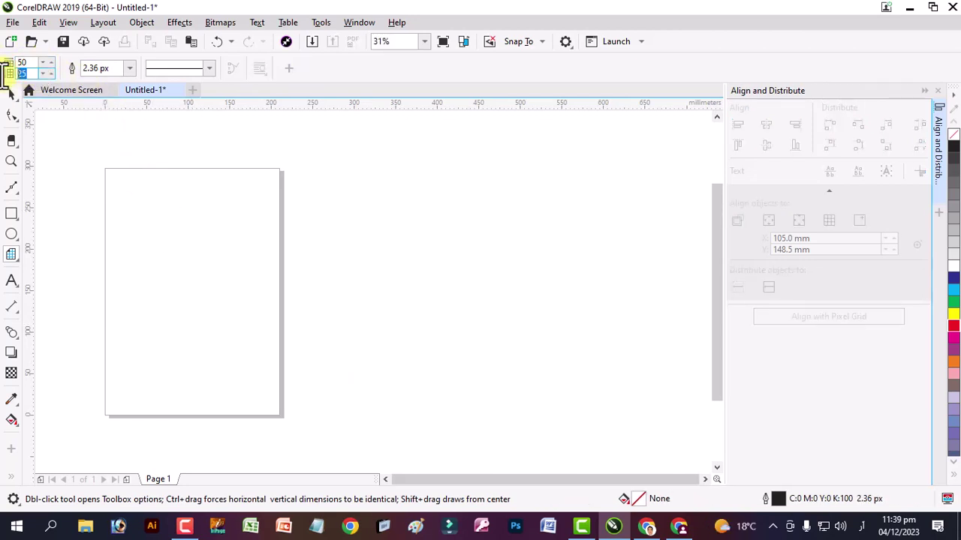
type("50")
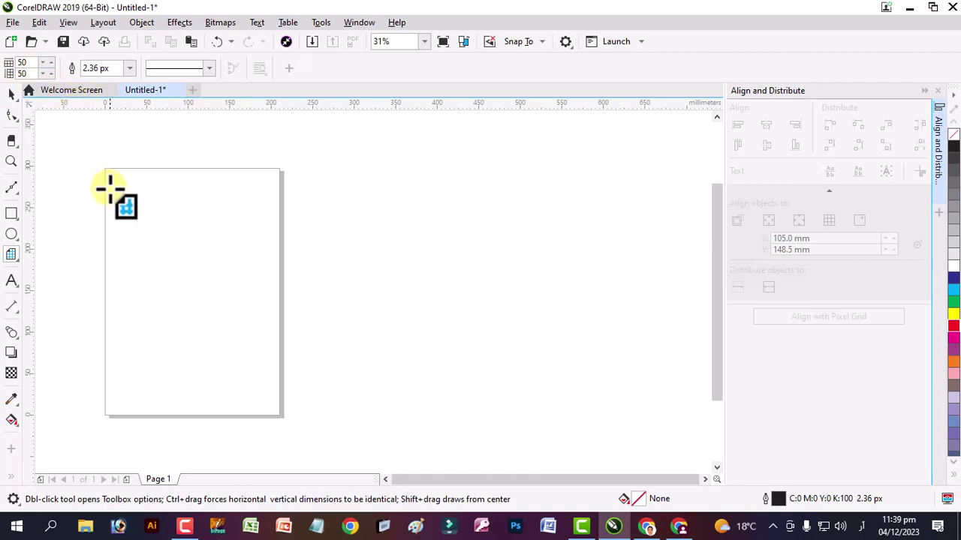
left_click_drag(111, 185, 367, 452)
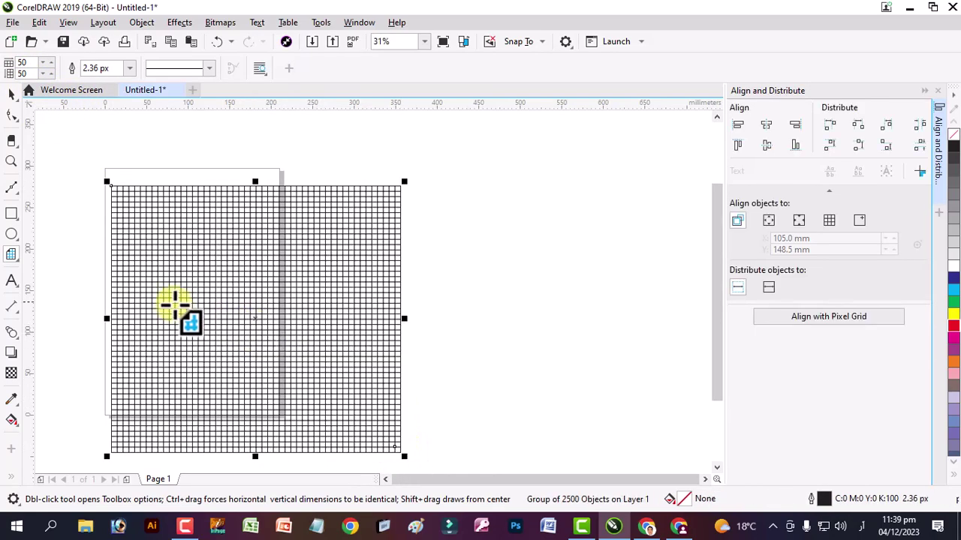
Step: Colour the grid's outline magenta and move the grid up and to the right across the page
double_click(30, 62)
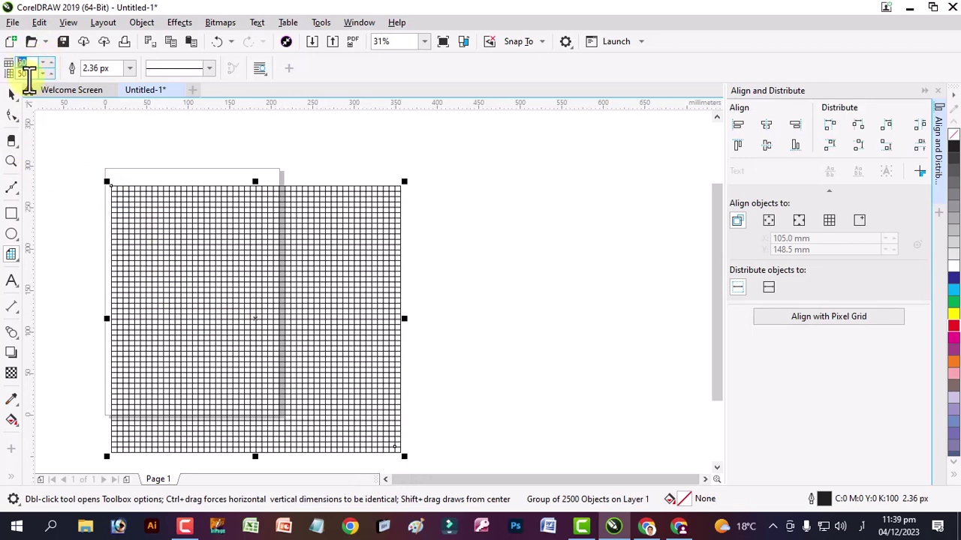
right_click(953, 335)
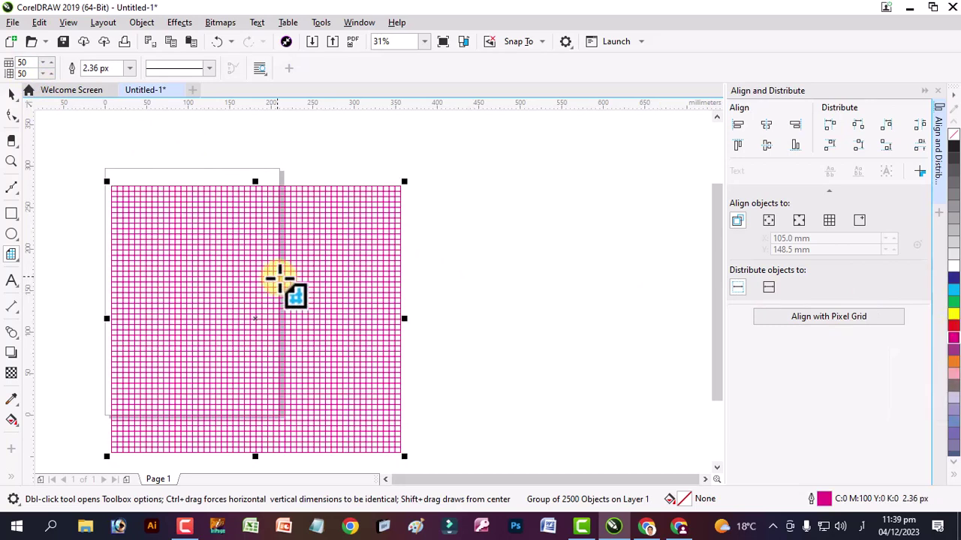
left_click(11, 94)
left_click(223, 199)
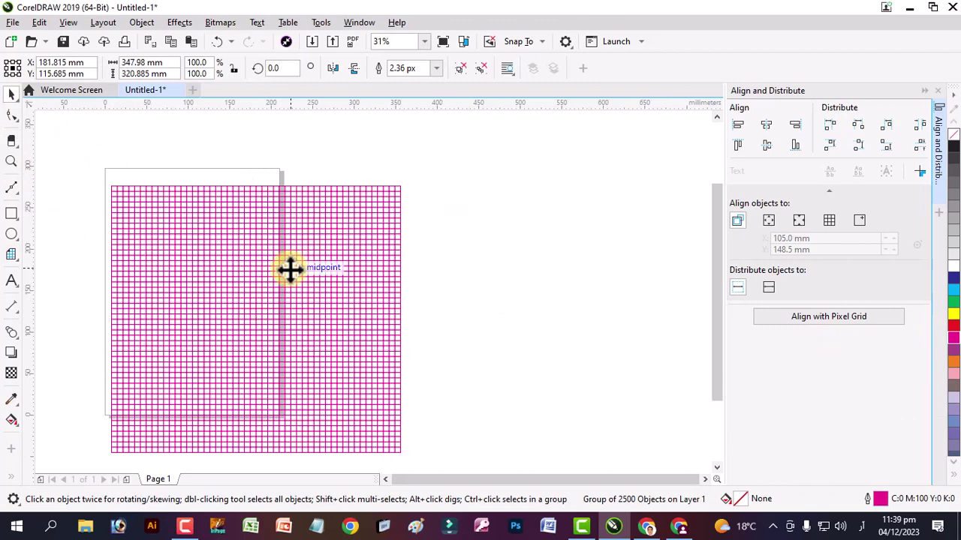
left_click_drag(287, 268, 336, 233)
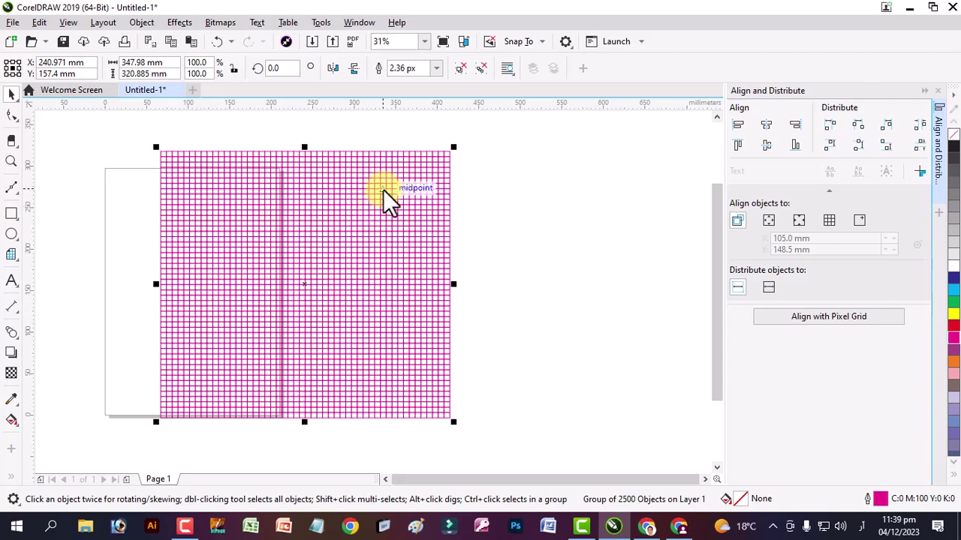
Step: Export the grid to the Desktop as a JPG named گراف پیپر in CMYK at 80% quality, and minimise the window to show the desktop
key("ctrl+e")
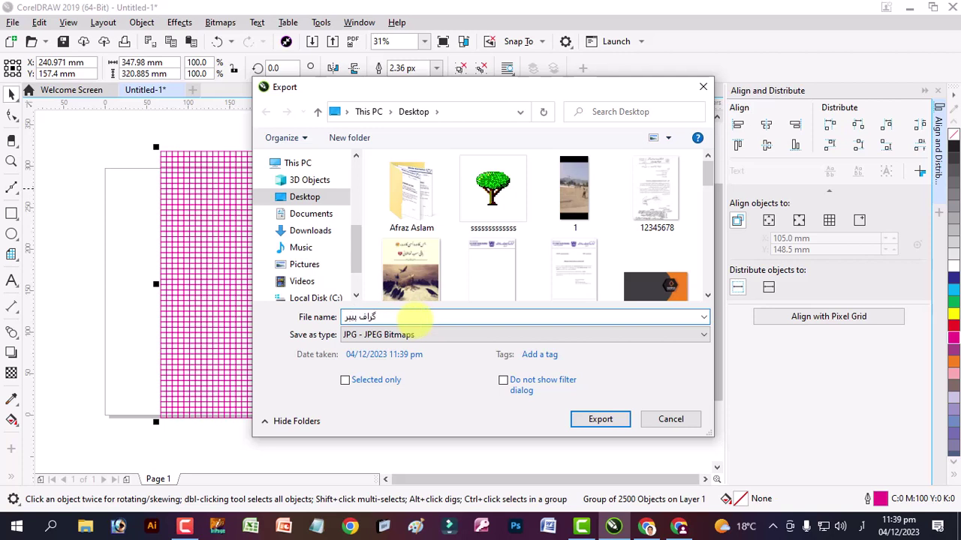
left_click(613, 422)
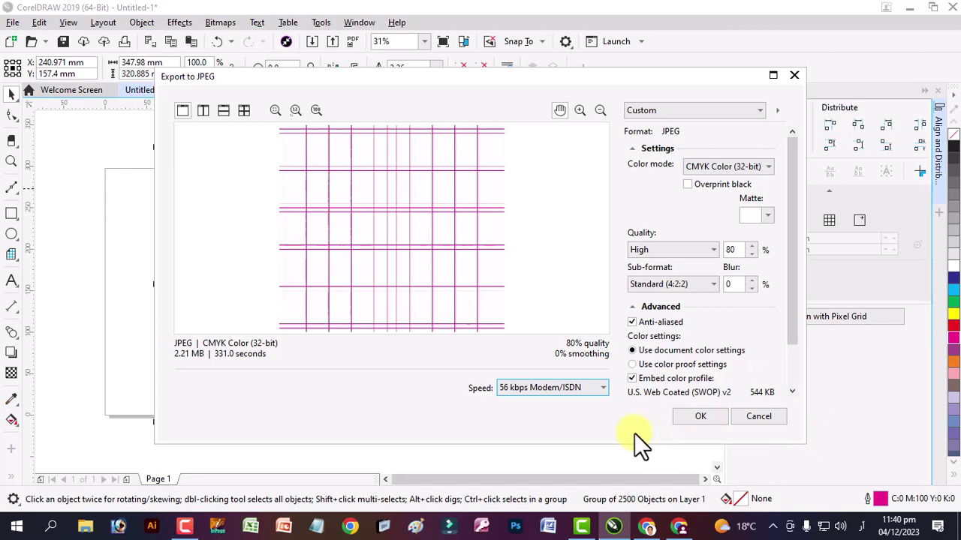
left_click(698, 417)
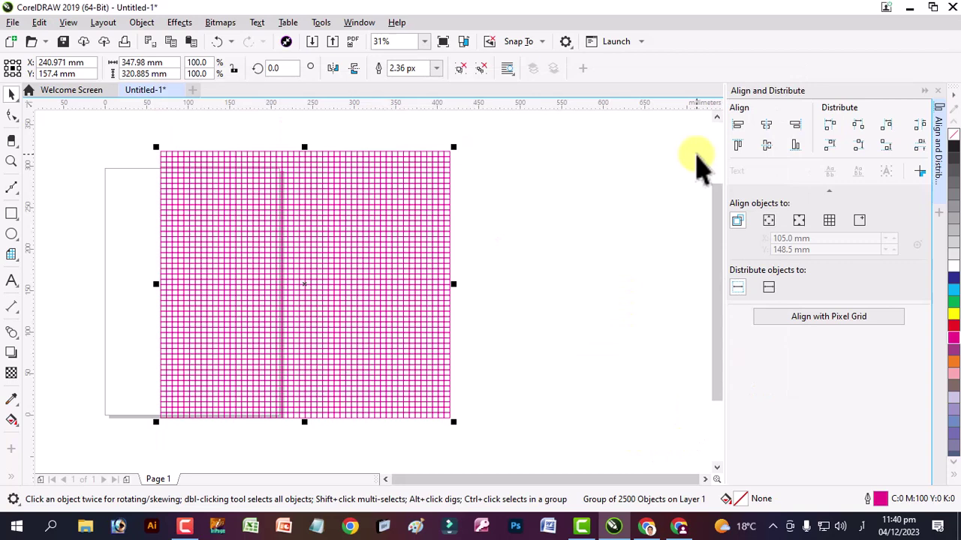
left_click(909, 8)
left_click(883, 8)
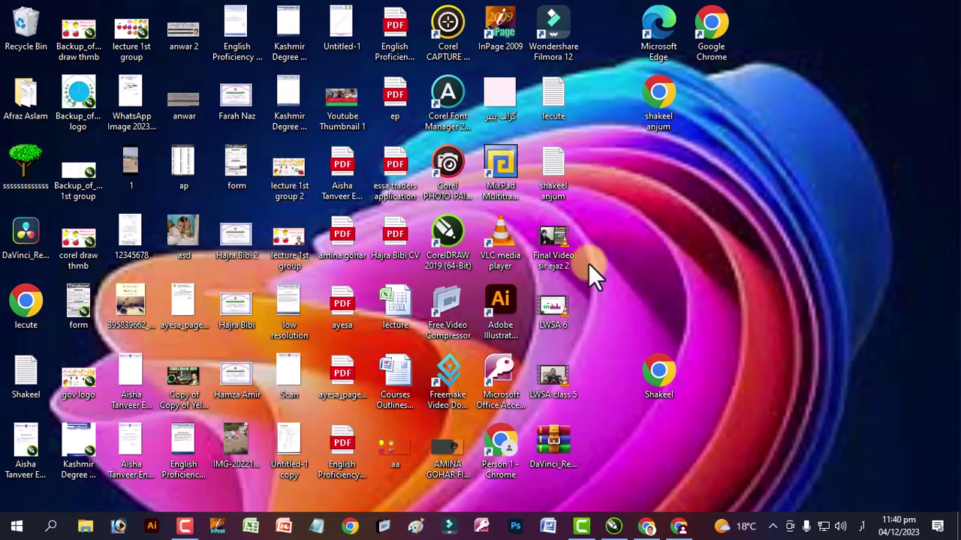
Step: Open the exported گراف پیپر JPG from the desktop to check the grid image, and close the viewer
right_click(678, 196)
left_click(714, 239)
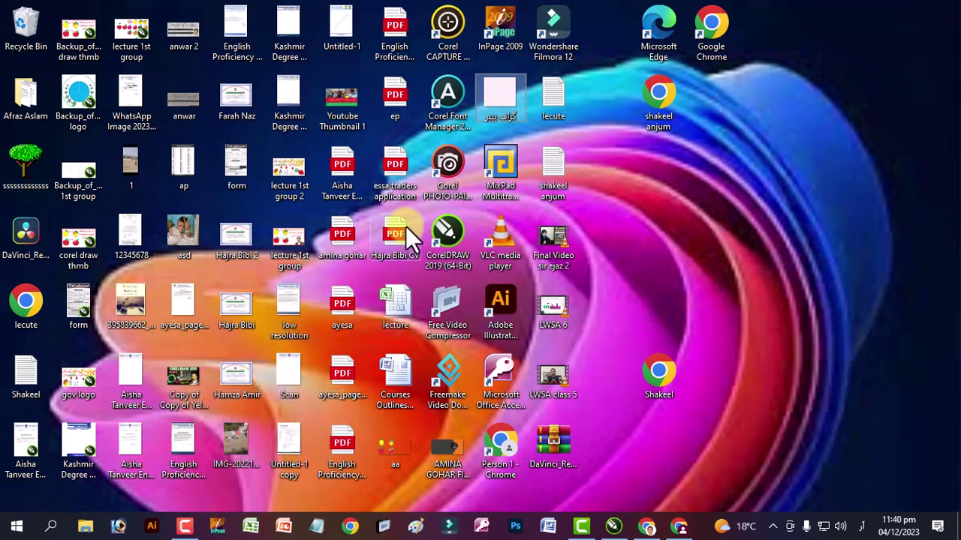
left_click(622, 525)
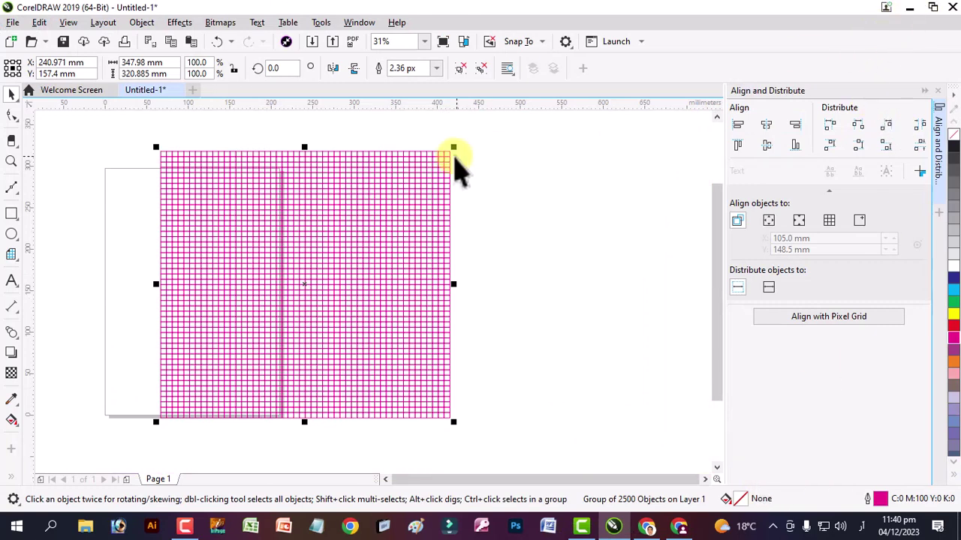
left_click(909, 8)
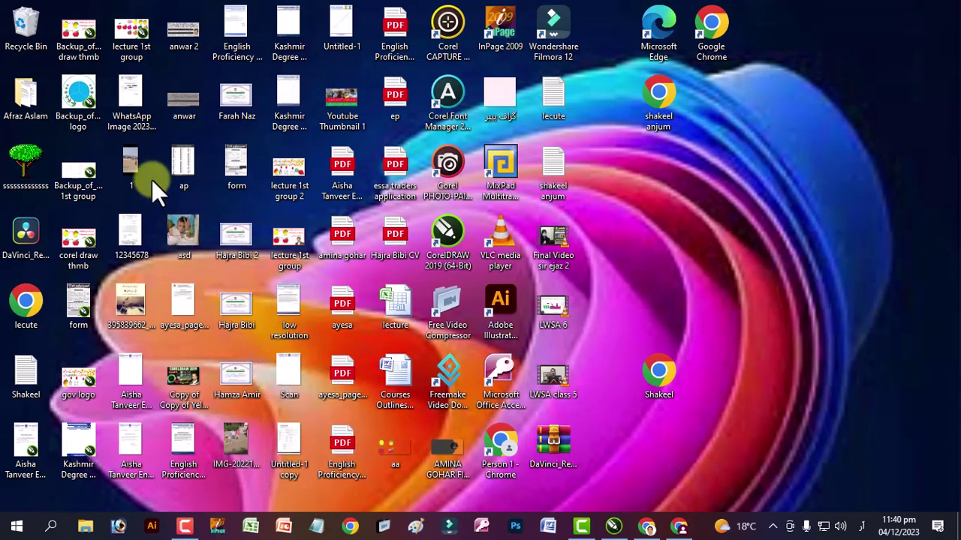
double_click(502, 96)
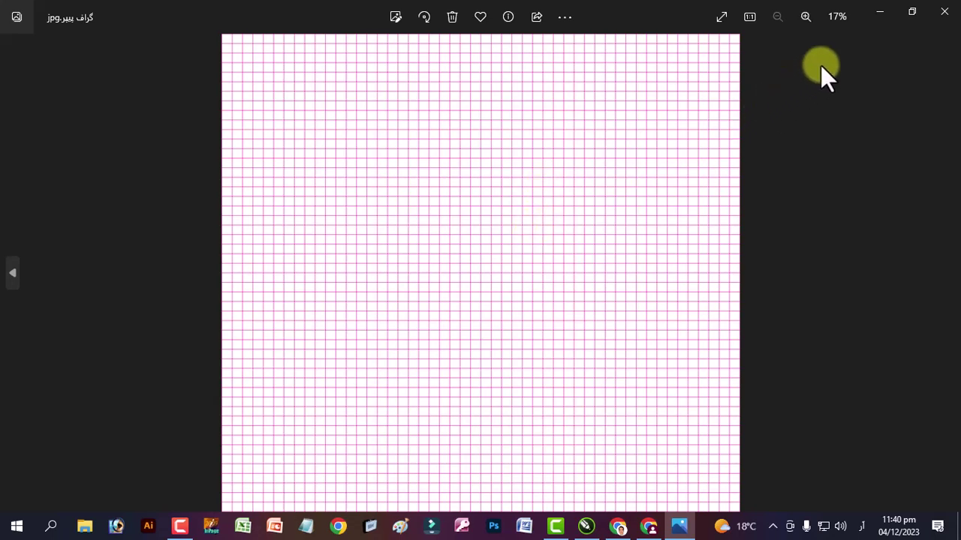
left_click(944, 12)
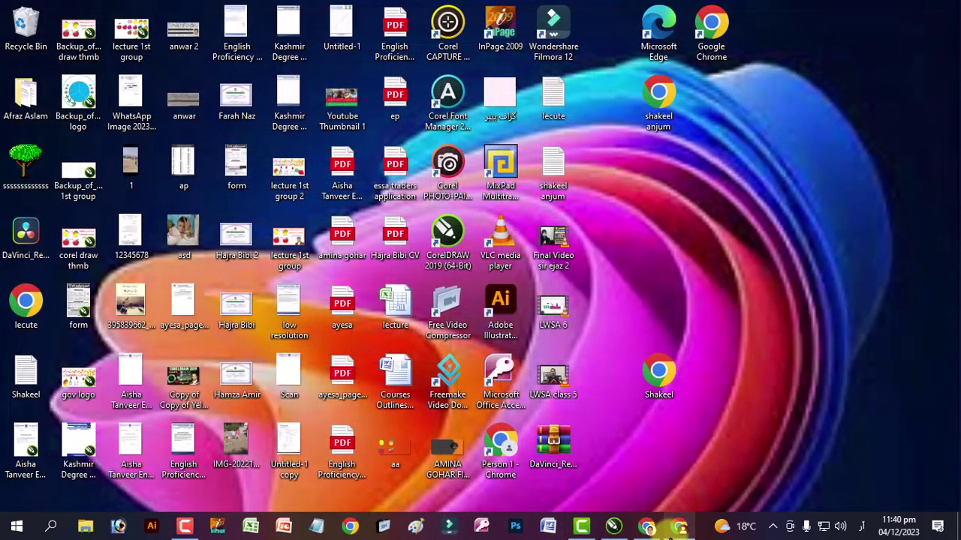
Step: Switch back to CorelDRAW and delete the magenta grid from the page
left_click(613, 525)
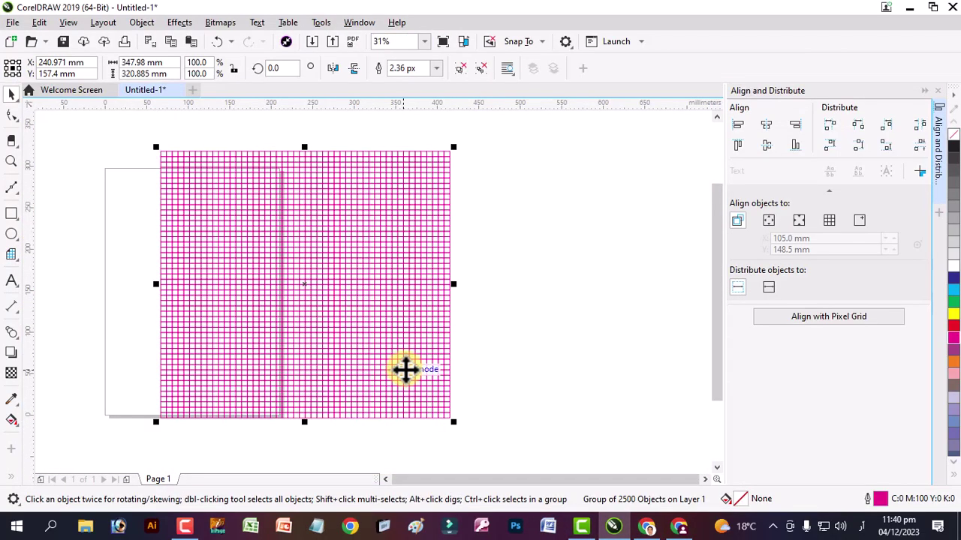
key("Delete")
Step: Draw a Graph Paper grid of 50 columns and 50 rows over the page's upper half and delete it
left_click(18, 262)
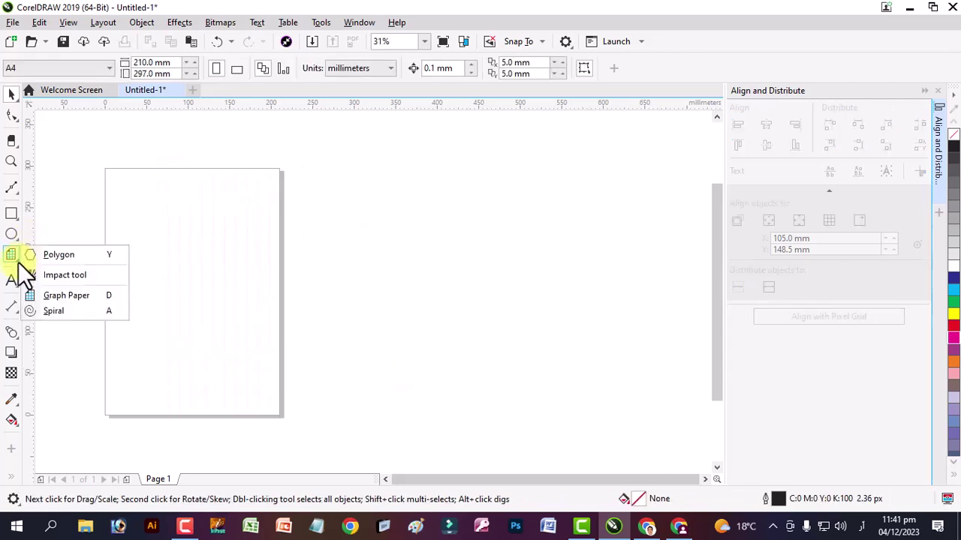
left_click(80, 297)
left_click_drag(120, 186, 270, 334)
key("Delete")
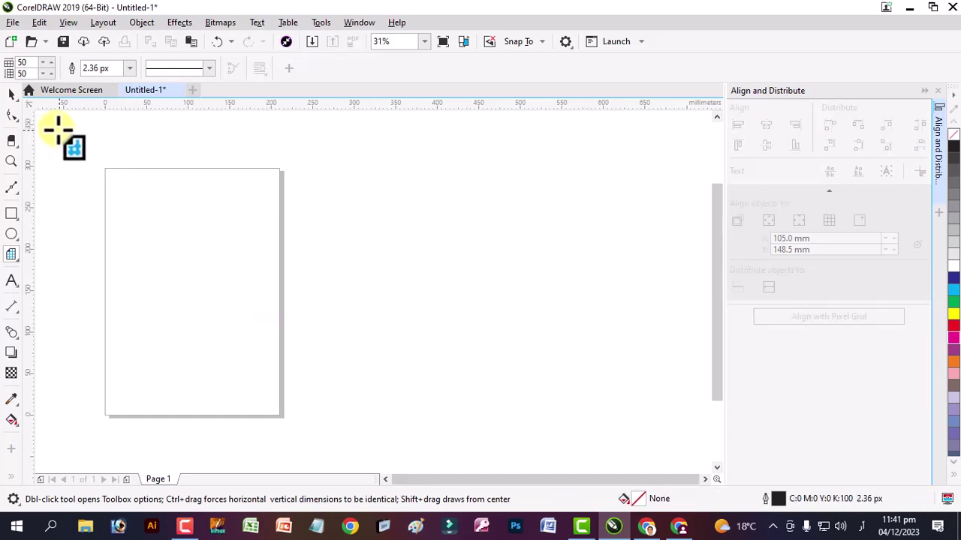
Step: Draw a Graph Paper grid of 10 columns and 10 rows, about 178 by 157 mm, on the page and fill it red
left_click(23, 63)
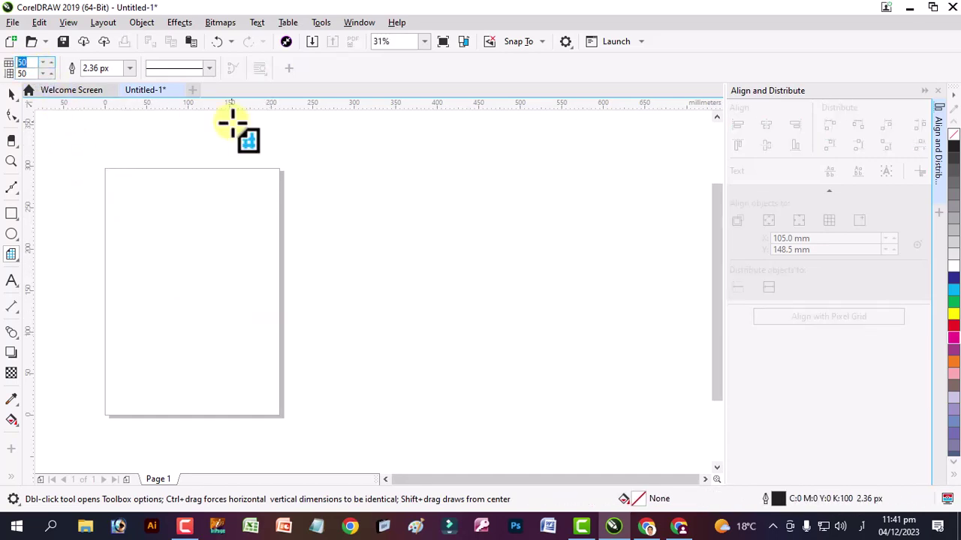
type("10")
left_click(32, 73)
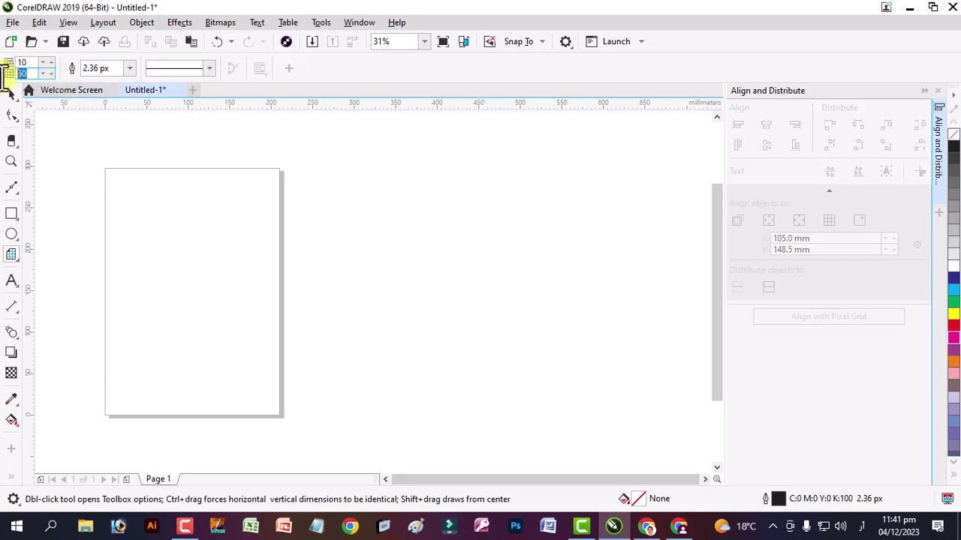
left_click_drag(124, 201, 272, 332)
left_click(953, 325)
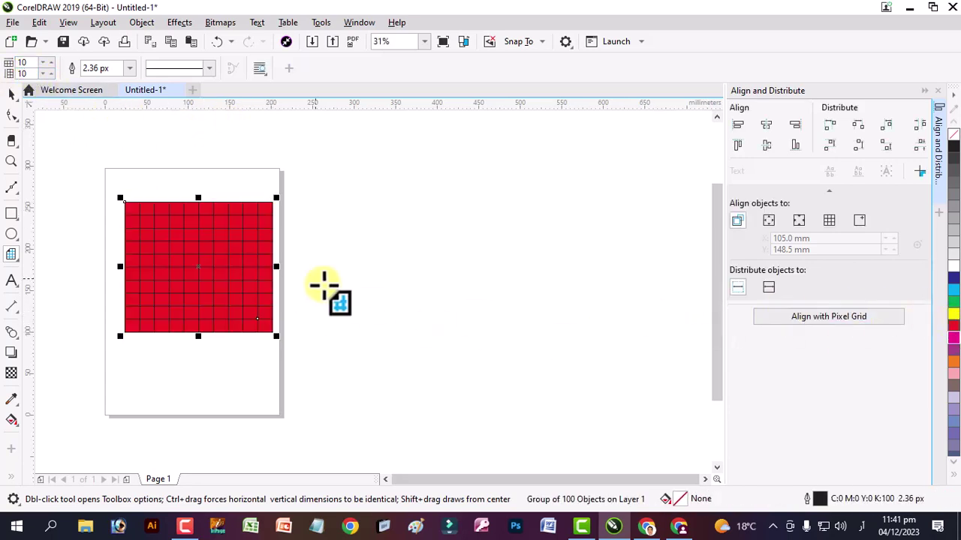
Step: Ungroup the red grid and move the second cell of its top row to just above the grid
left_click(13, 95)
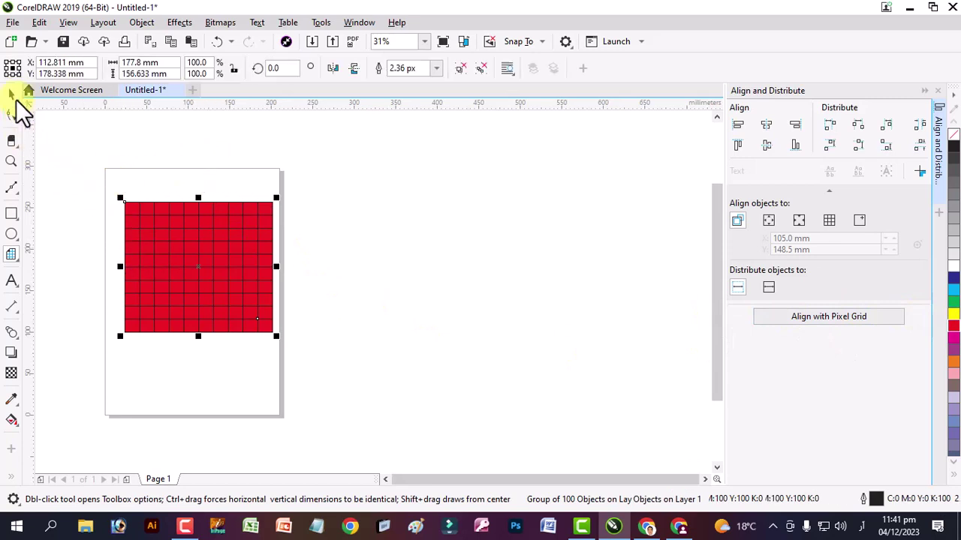
right_click(173, 241)
left_click(213, 140)
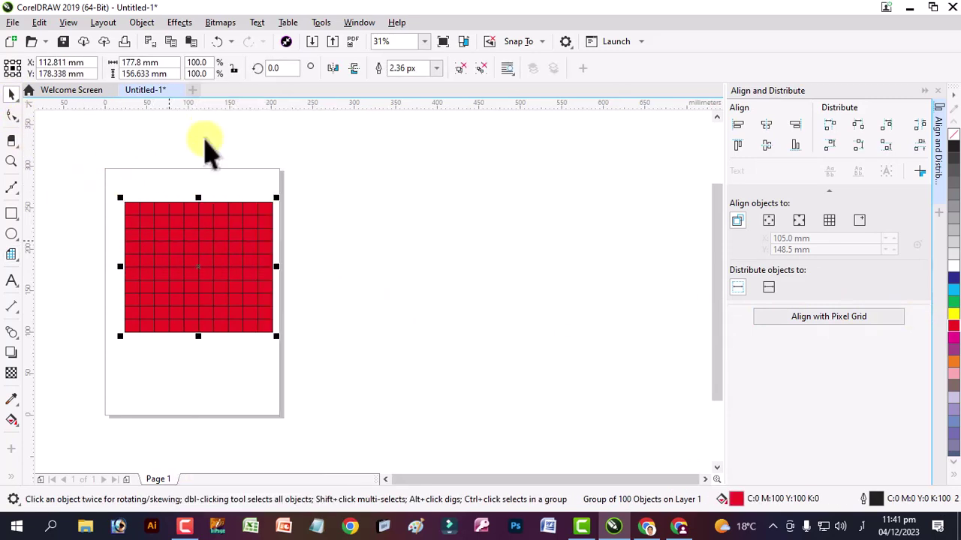
scroll(85, 212, "up", 2)
left_click_drag(210, 215, 217, 180)
Step: Delete eleven scattered cells from the red grid, starting with the third cell of the second row
left_click(244, 239)
key("Delete")
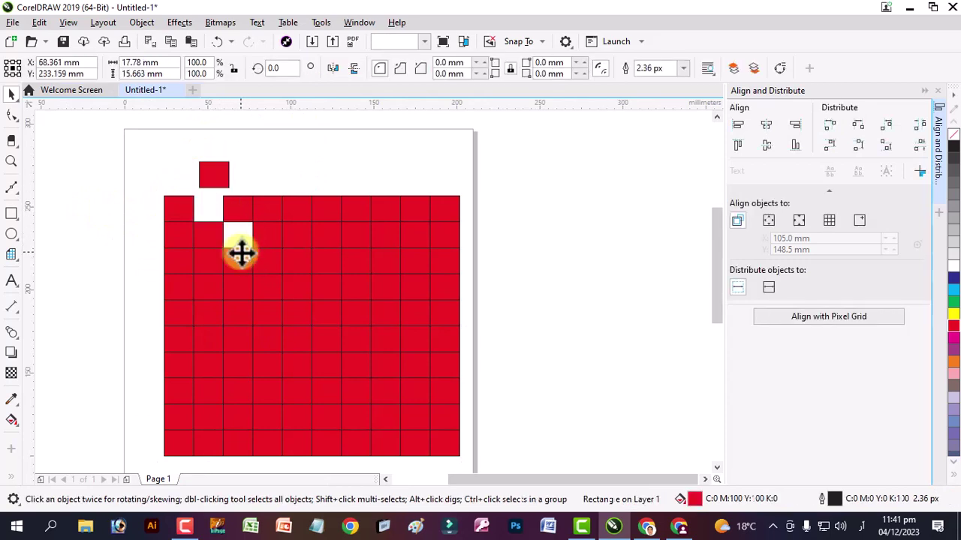
left_click(267, 287)
key("Delete")
left_click(322, 339)
key("Delete")
left_click(336, 391)
key("Delete")
left_click(238, 391)
key("Delete")
left_click(238, 339)
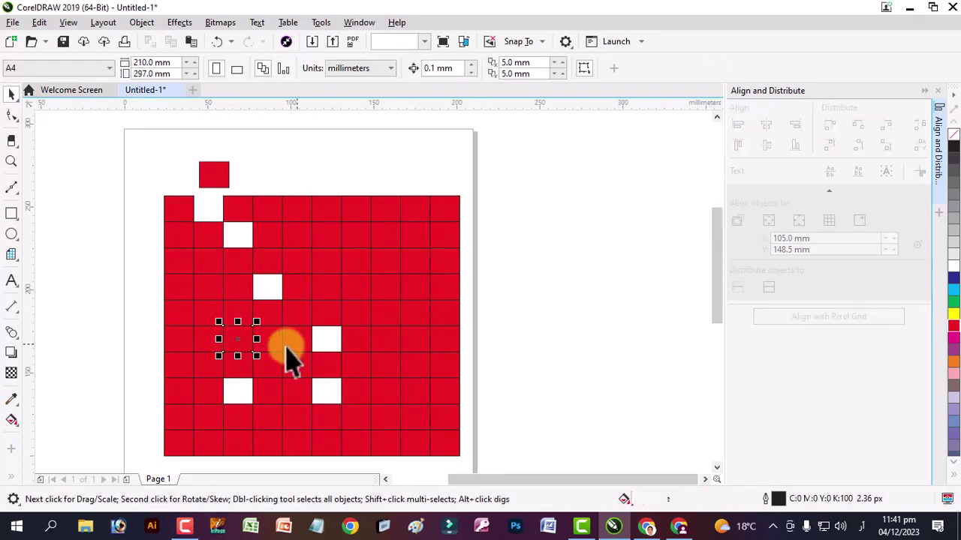
key("Delete")
left_click(356, 313)
key("Delete")
left_click(415, 260)
key("Delete")
left_click(436, 364)
key("Delete")
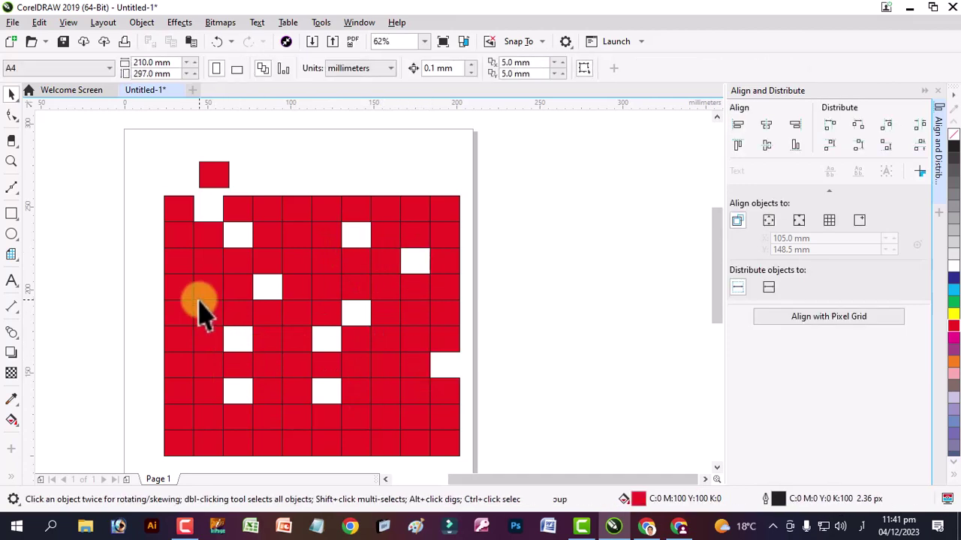
left_click(202, 311)
key("Delete")
Step: Fill the sixth cell of the fifth row yellow and the fourth cell of the top row green
left_click(330, 319)
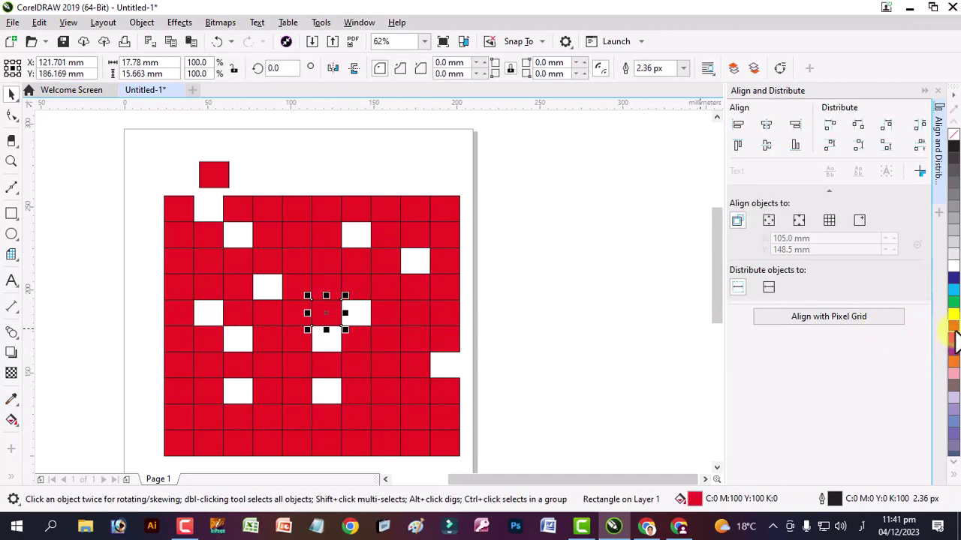
left_click(953, 315)
left_click(272, 218)
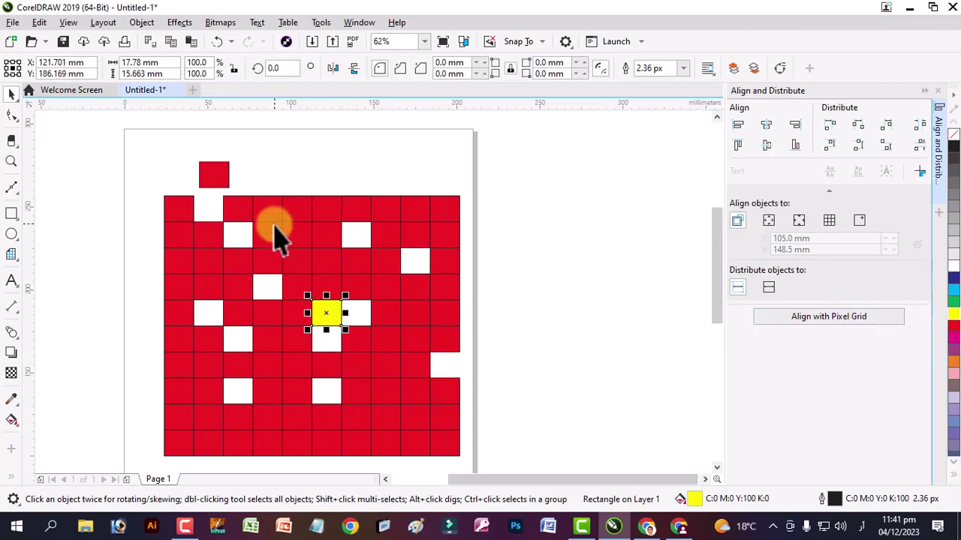
left_click(954, 303)
Step: Fill five more scattered red cells yellow together, including the sixth cell of the top row and the last cell of the bottom row
left_click(440, 313)
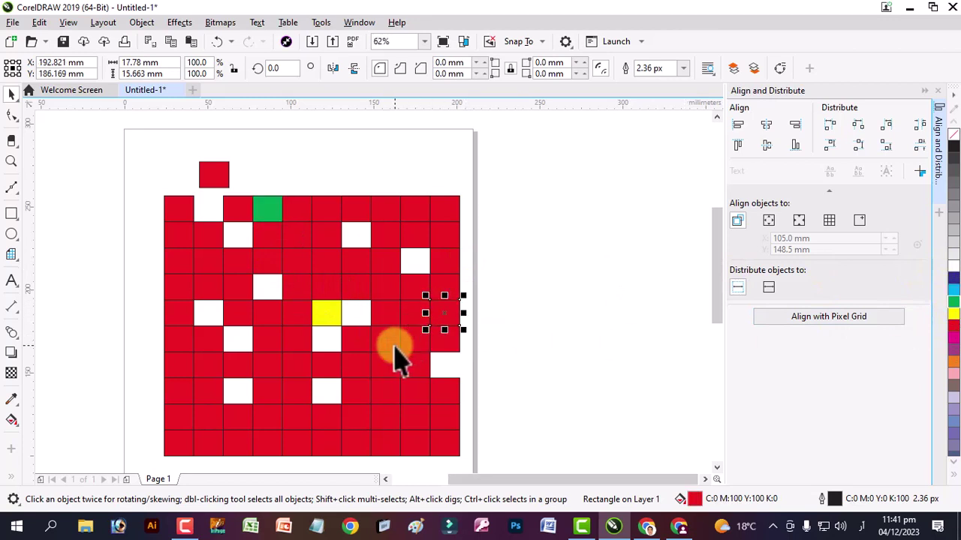
left_click(215, 395, "shift")
left_click(322, 440, "shift")
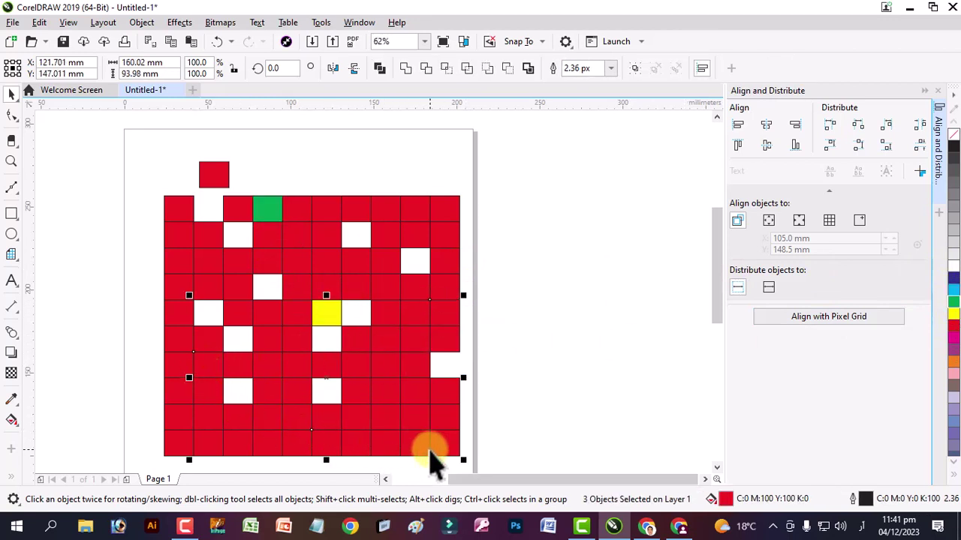
left_click(324, 257, "shift")
left_click(325, 207, "shift")
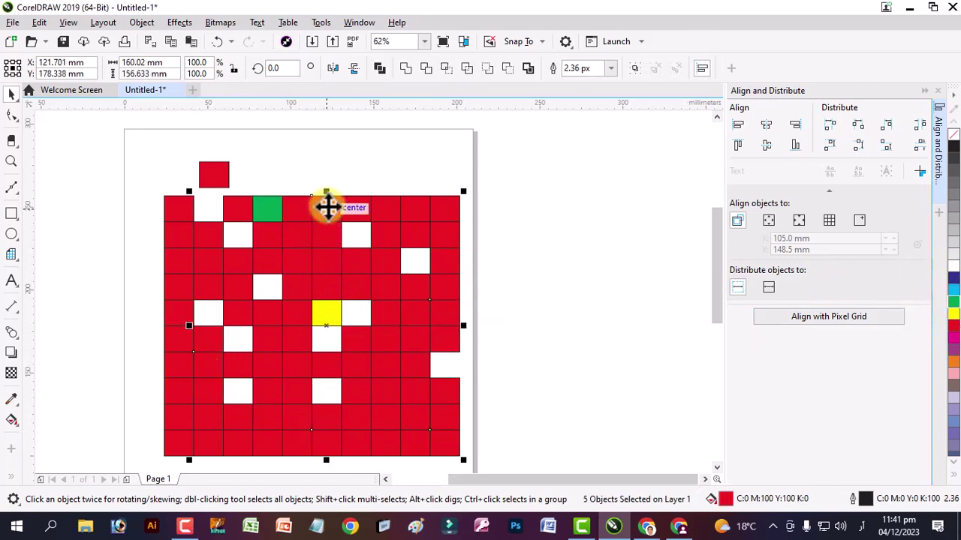
left_click(953, 313)
Step: Fill six scattered red cells dark blue together, including the last cell of the top row and the first cell of the ninth row
left_click(199, 262)
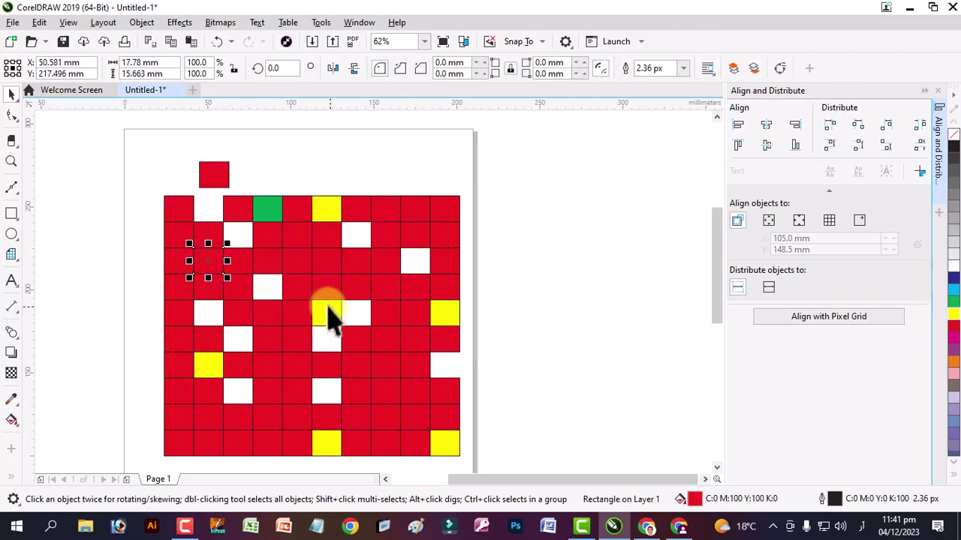
left_click(415, 342, "shift")
left_click(268, 369, "shift")
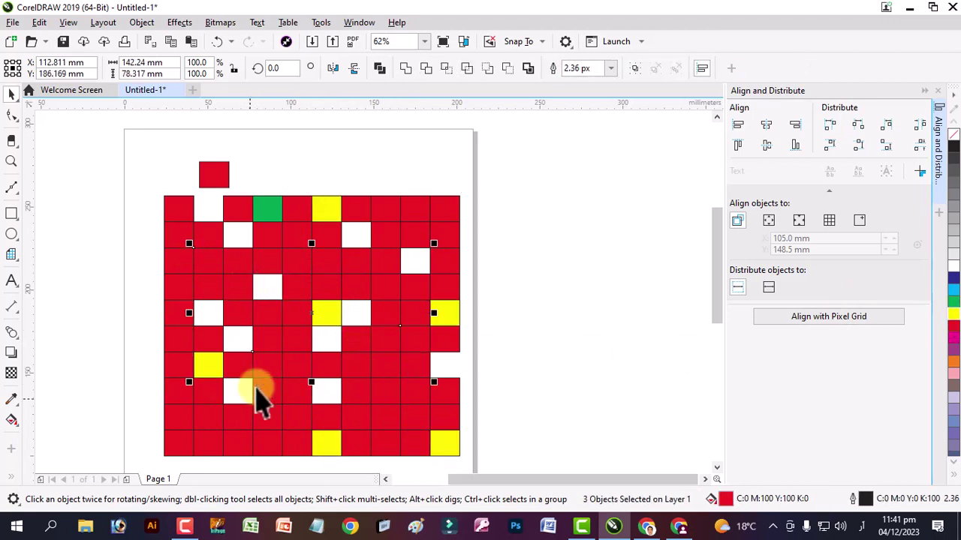
left_click(187, 423, "shift")
left_click(413, 425, "shift")
left_click(453, 209, "shift")
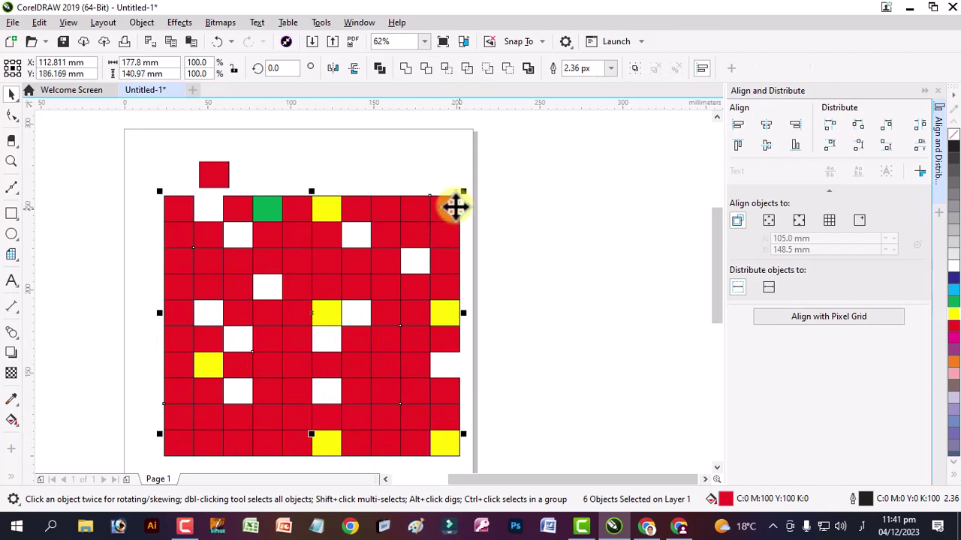
left_click(954, 279)
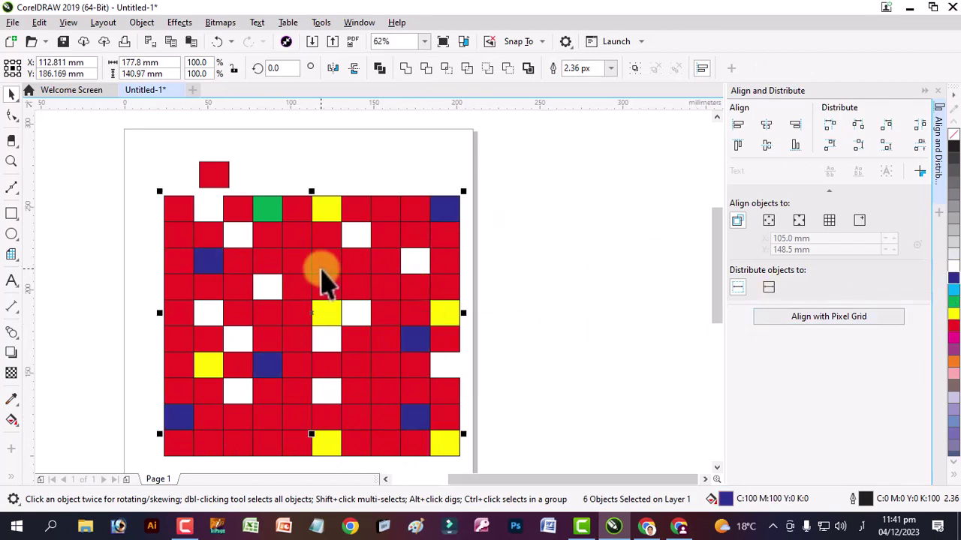
Step: Fill five scattered red cells green together, including the fifth cell of the third row and the third cell of the bottom row
left_click(295, 262)
left_click(386, 293, "shift")
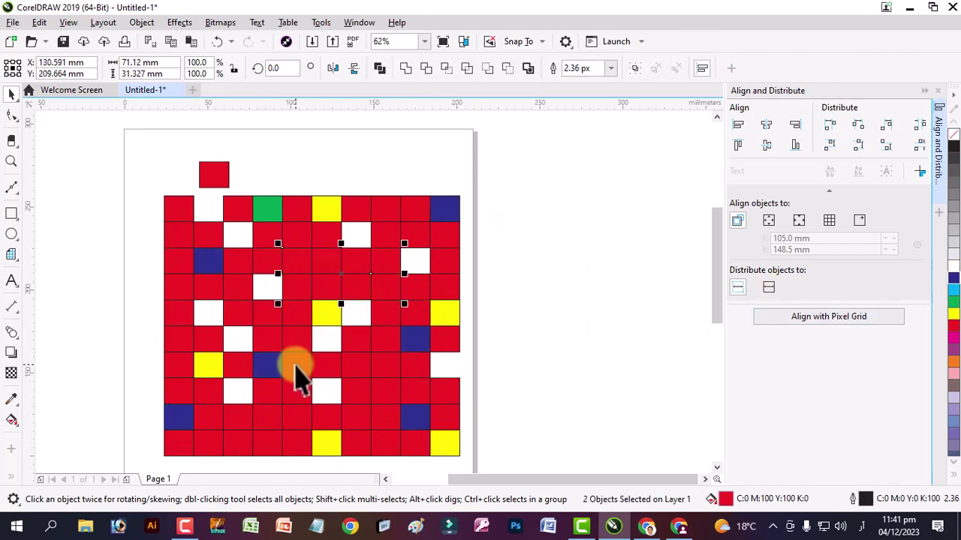
left_click(365, 406, "shift")
left_click(247, 437, "shift")
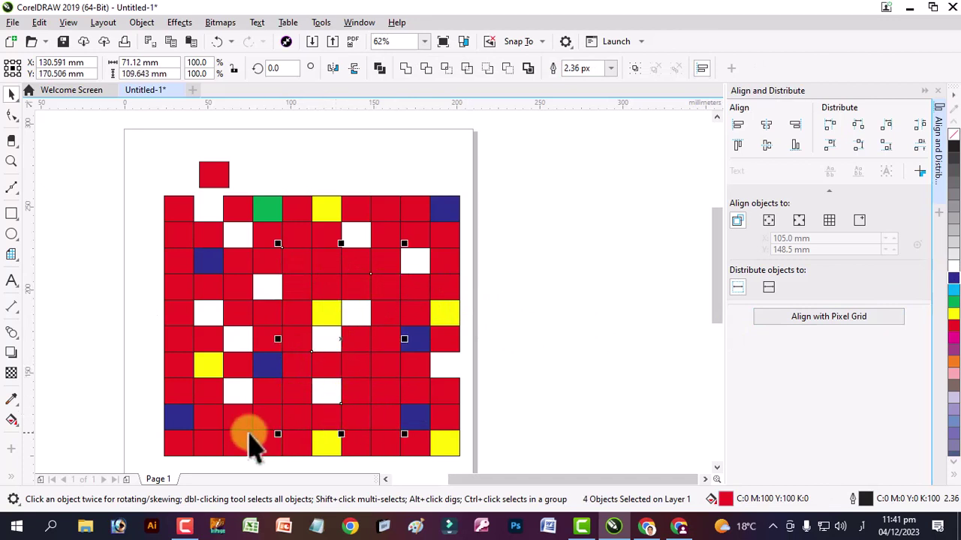
left_click(261, 441, "shift")
left_click(953, 302)
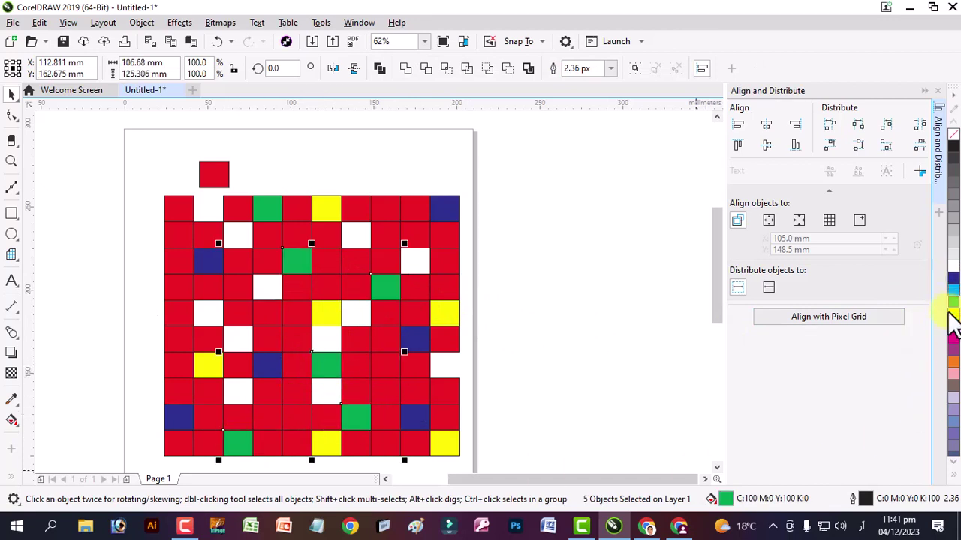
Step: Scale all the coloured cells together down to about 107 by 106 mm, keeping their upper-left corner in place
left_click(503, 180)
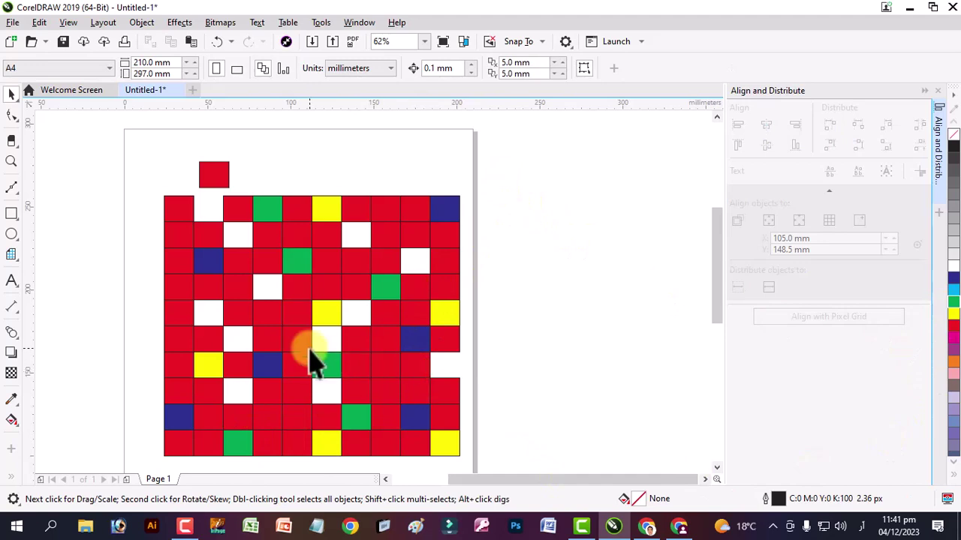
left_click_drag(142, 146, 518, 443)
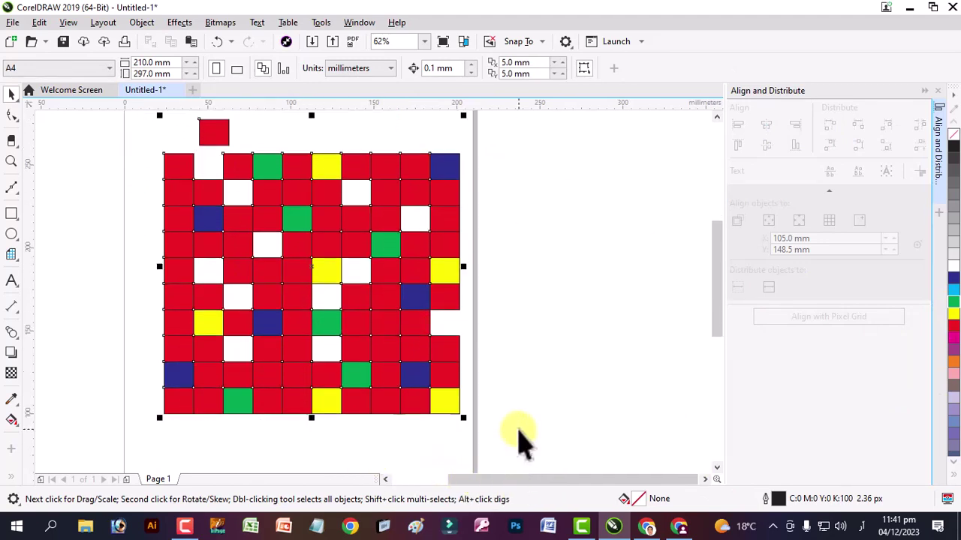
left_click_drag(463, 417, 344, 300)
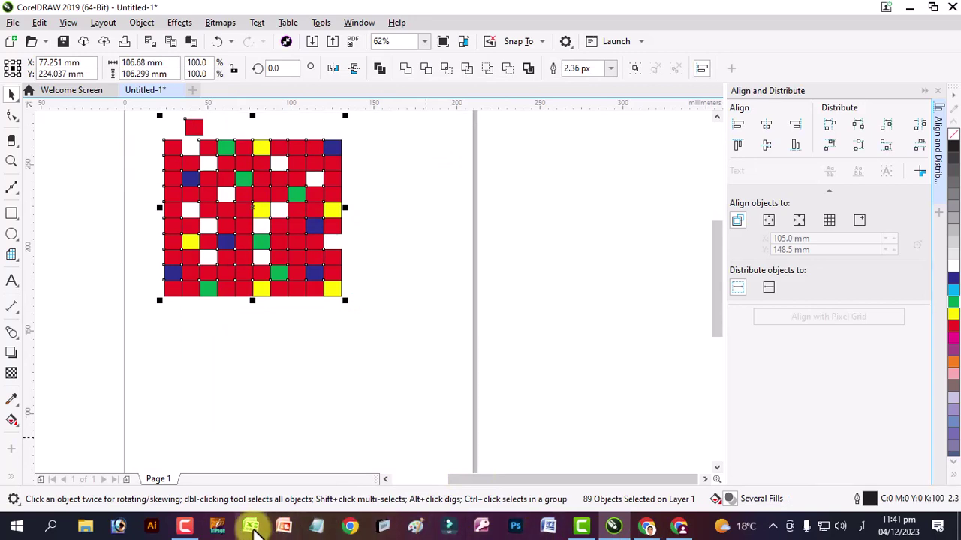
left_click(189, 527)
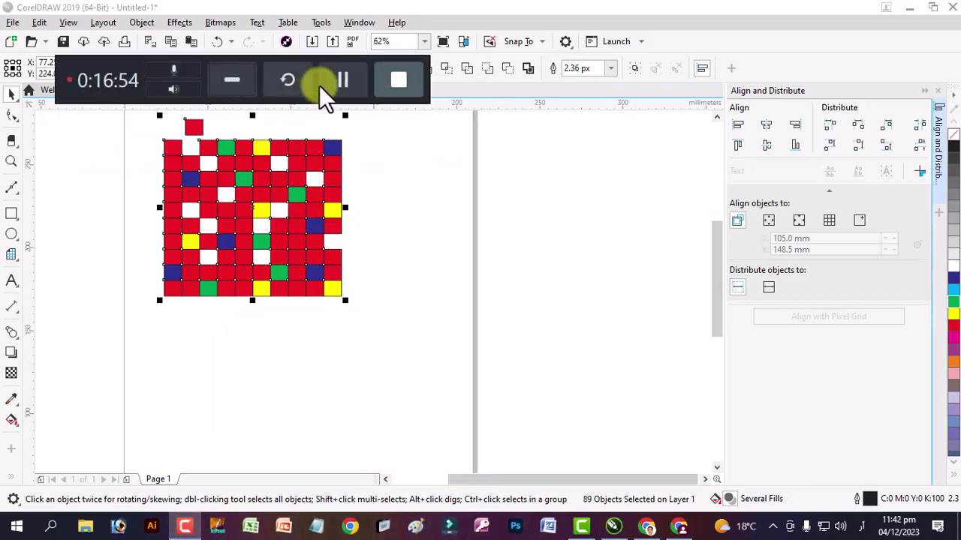
left_click(226, 83)
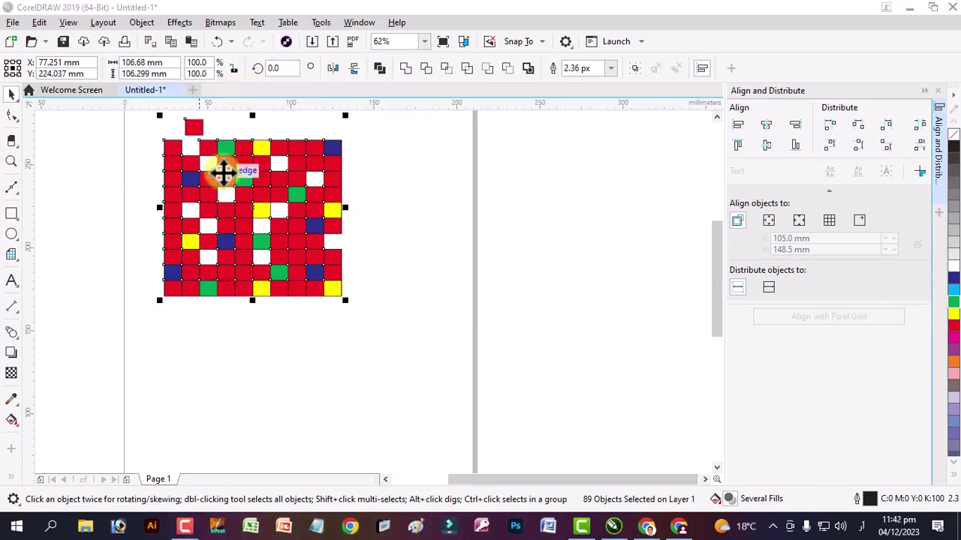
Step: Draw two symmetrical spirals with 4 revolutions side by side below the coloured grid, the second slightly larger
left_click(17, 261)
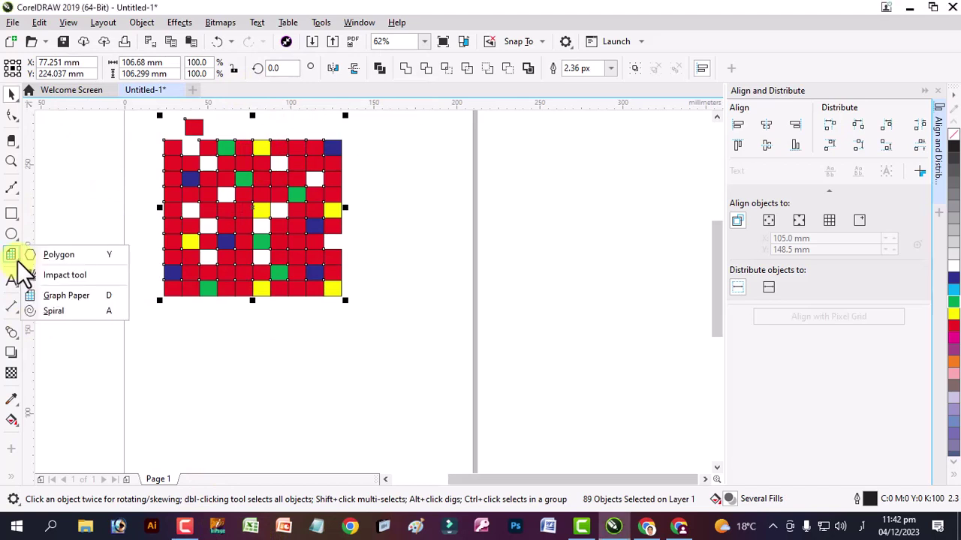
left_click(51, 312)
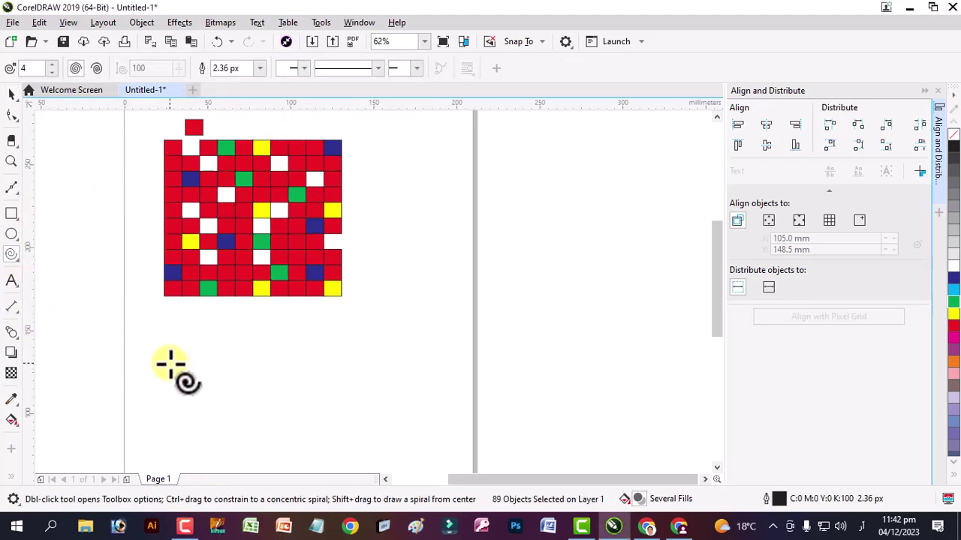
left_click_drag(172, 364, 258, 441)
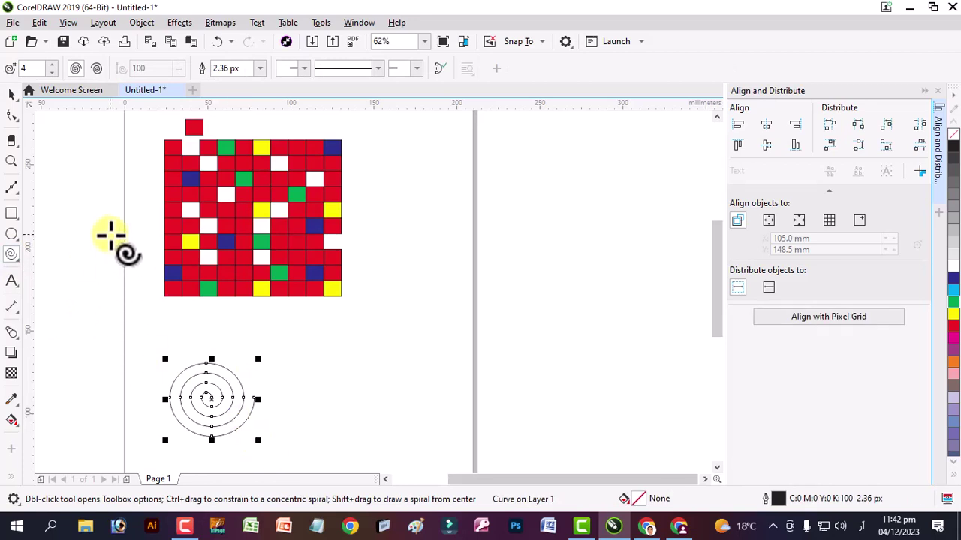
left_click(75, 68)
left_click_drag(265, 343, 383, 446)
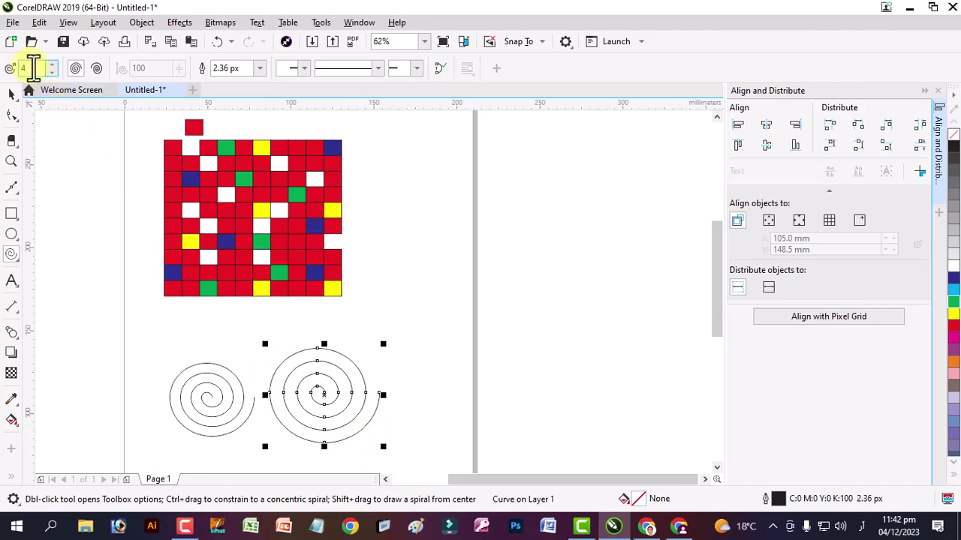
Step: Draw a larger symmetrical spiral with 10 revolutions across the page's right edge, beside the coloured grid
double_click(33, 68)
type("1")
key("Return")
type("0")
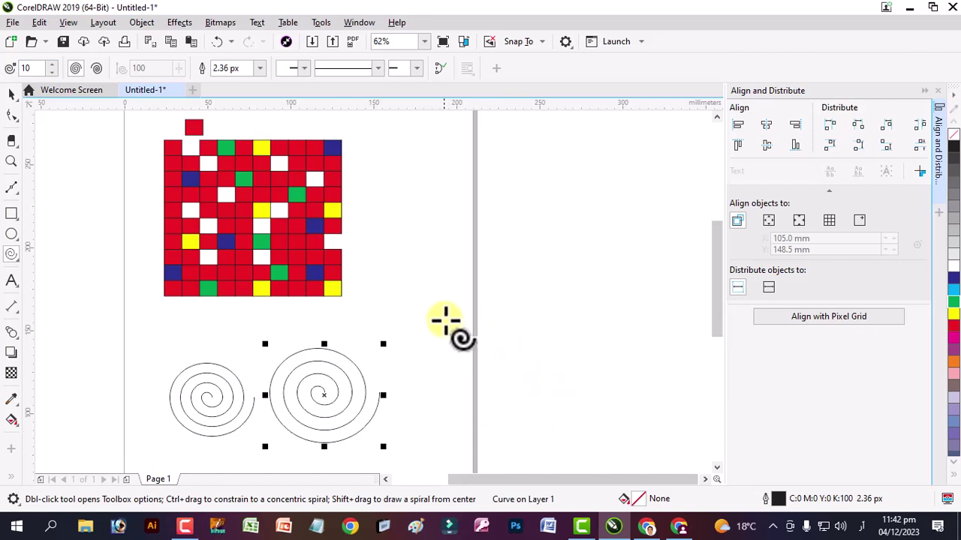
left_click_drag(387, 218, 531, 346)
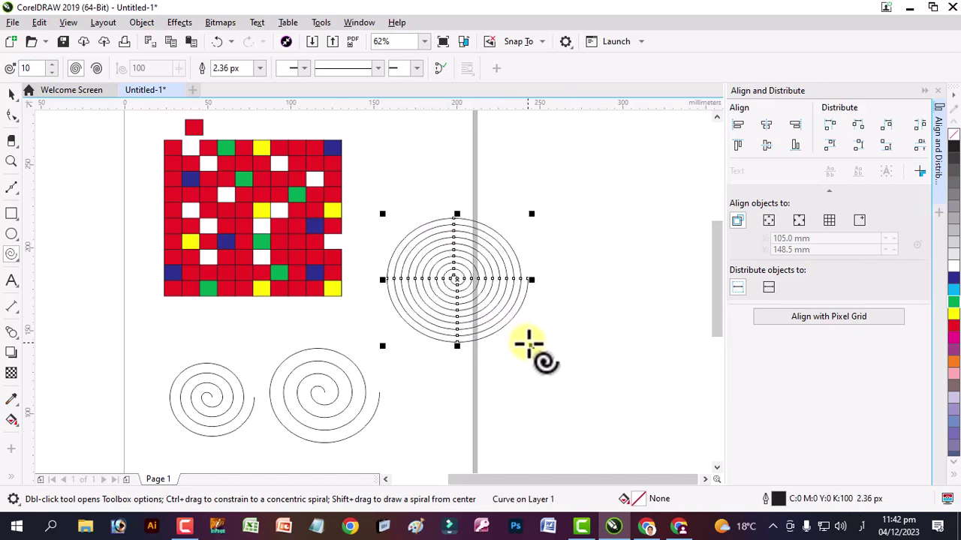
Step: Draw two logarithmic spirals right of the page, one above the other, the upper with 10 revolutions and the lower with 20
left_click(97, 69)
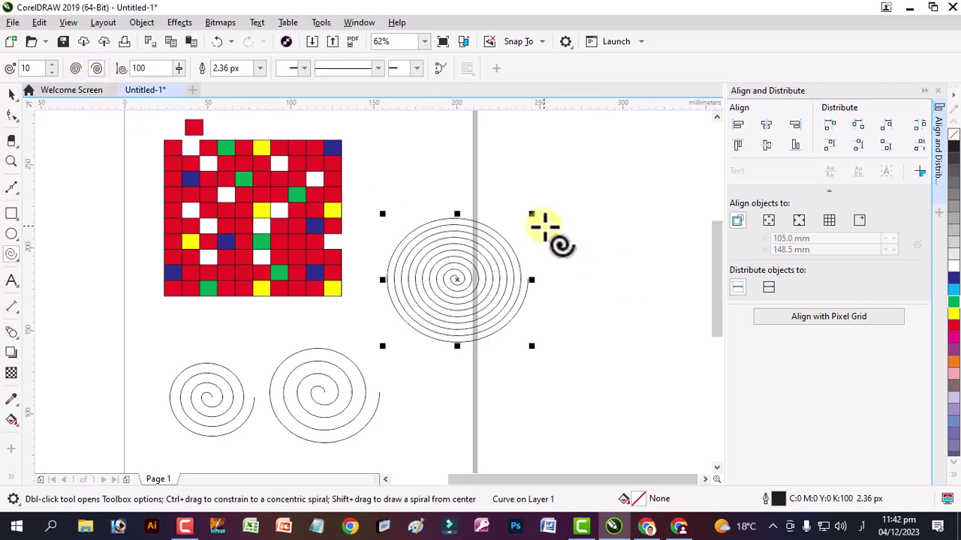
left_click_drag(539, 222, 676, 348)
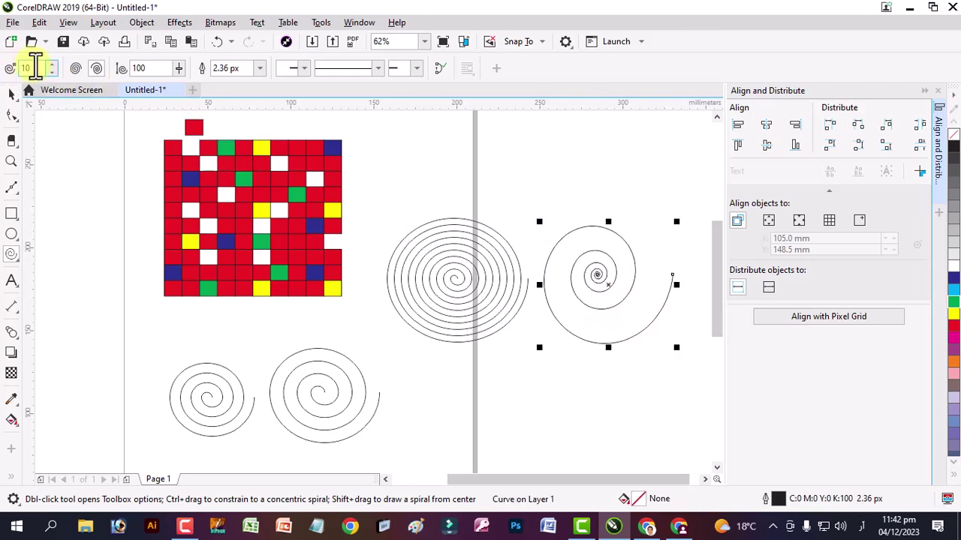
double_click(36, 66)
type("20")
key("Return")
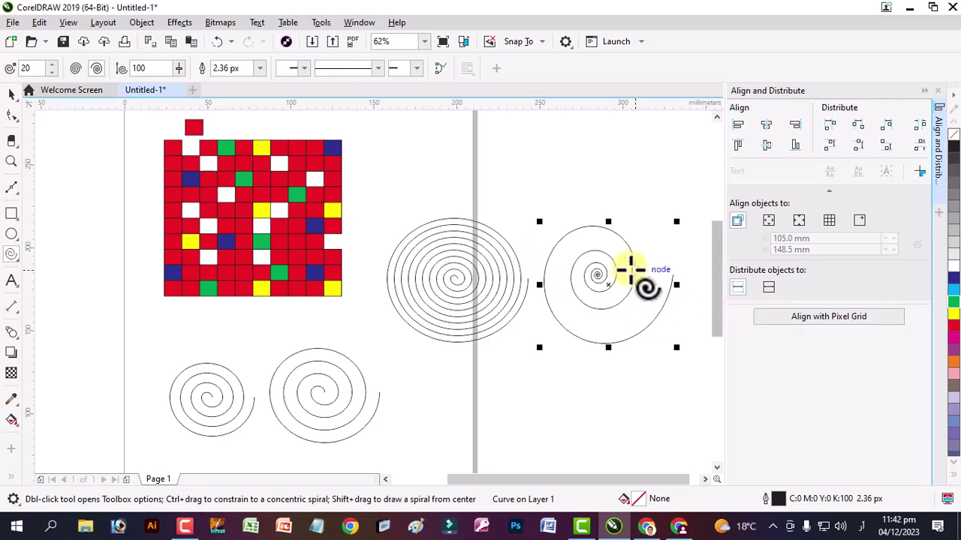
left_click_drag(518, 349, 669, 452)
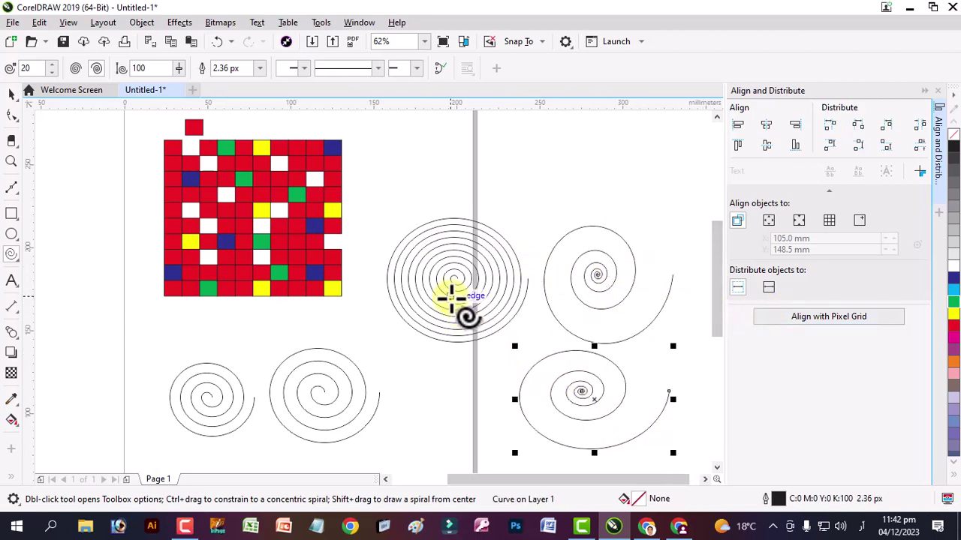
Step: Draw a symmetrical 20-revolution spiral about 75 by 59 mm above the dense 10-revolution one and give it a red outline
left_click(73, 73)
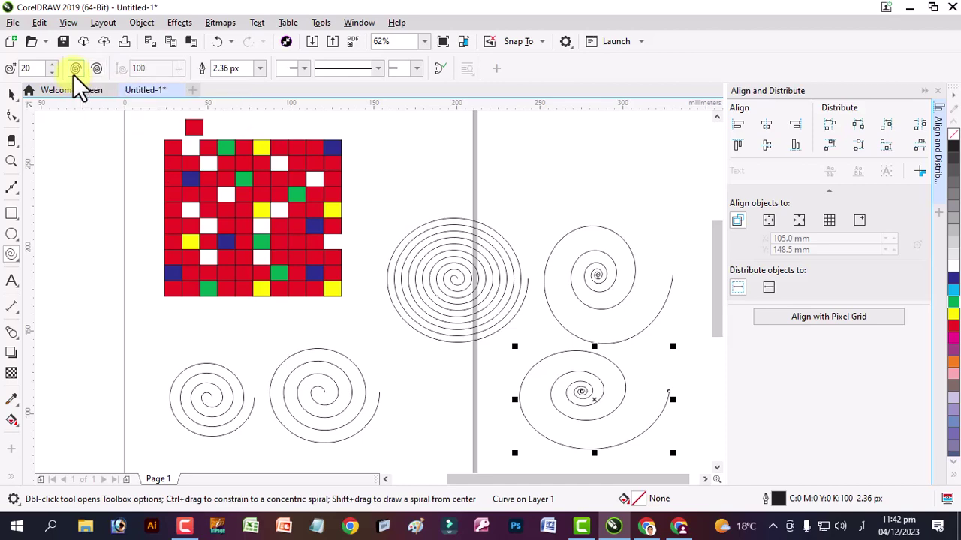
left_click_drag(414, 118, 541, 218)
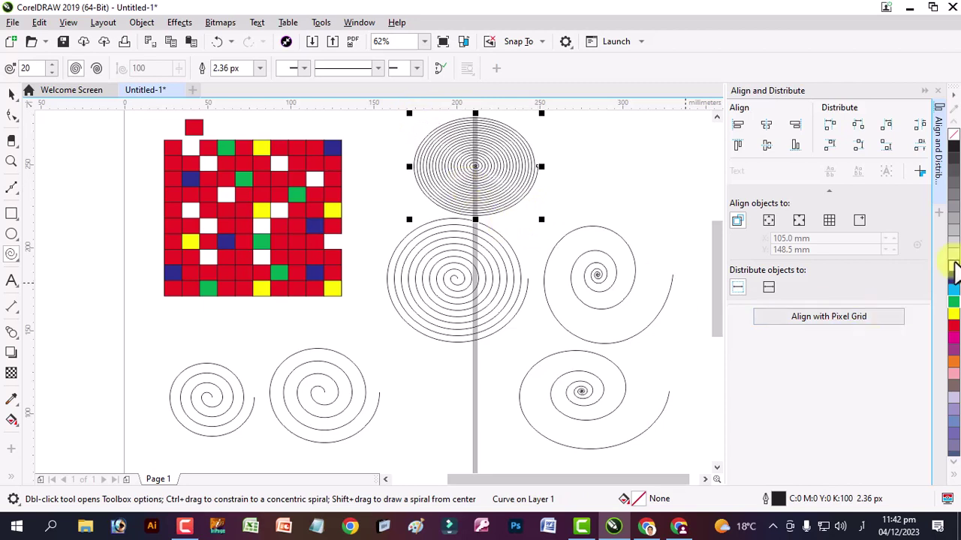
right_click(952, 328)
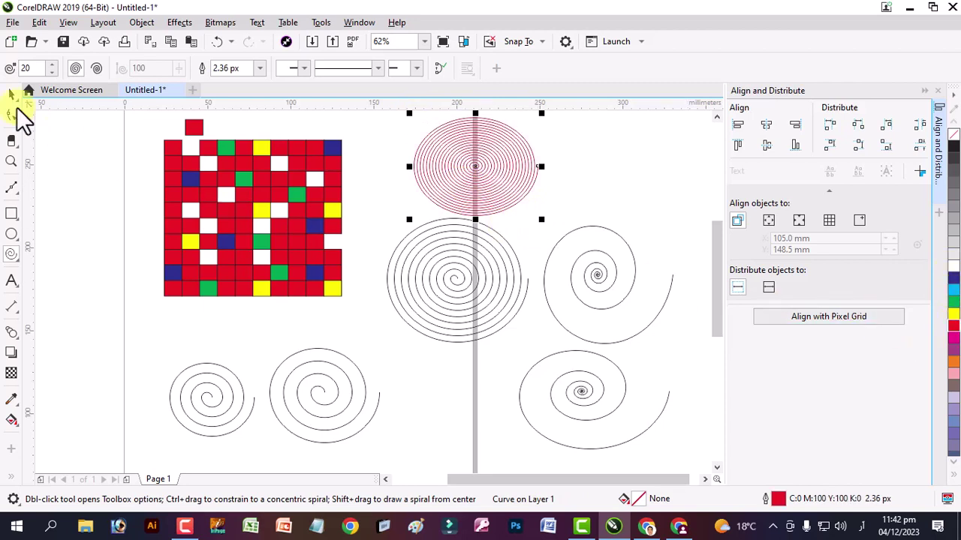
Step: Move the red spiral off the page into the empty area left of the grid, centred at about X -95, Y 197 mm
left_click(11, 95)
scroll(409, 139, "down", 2)
left_click_drag(418, 144, 172, 198)
scroll(172, 197, "up", 2)
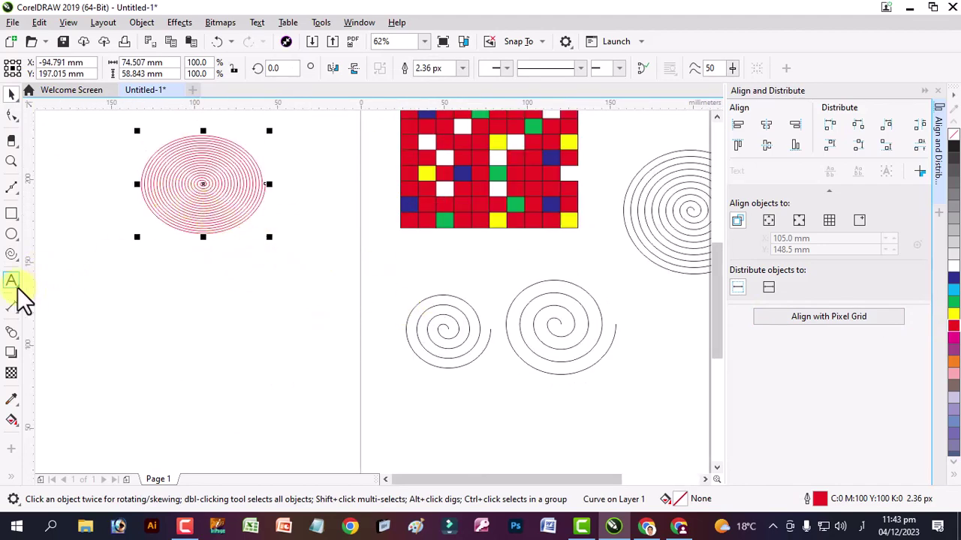
Step: Check the Corle Draw Course outline in Google Docs for the shape tools to cover, then look over CorelDRAW's remaining toolbox tools
left_click(18, 262)
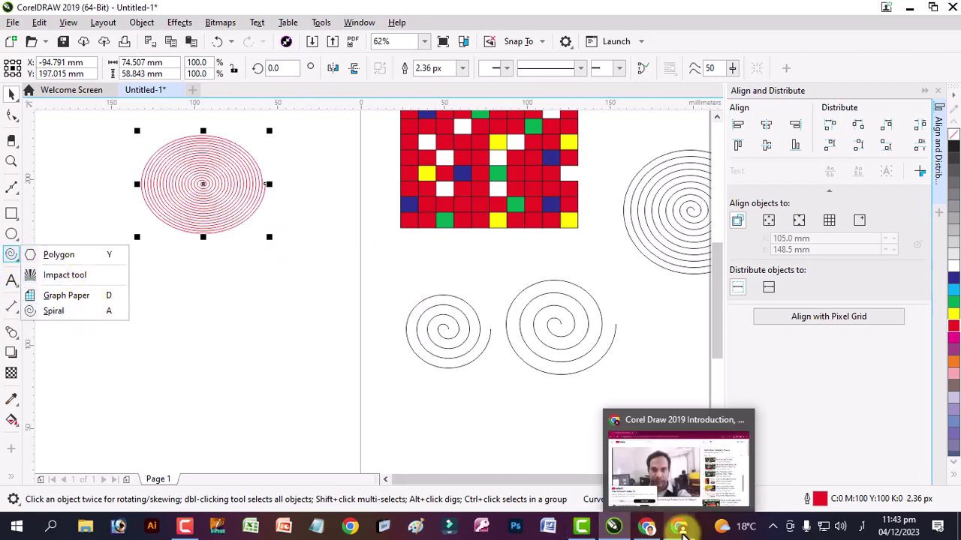
left_click(644, 529)
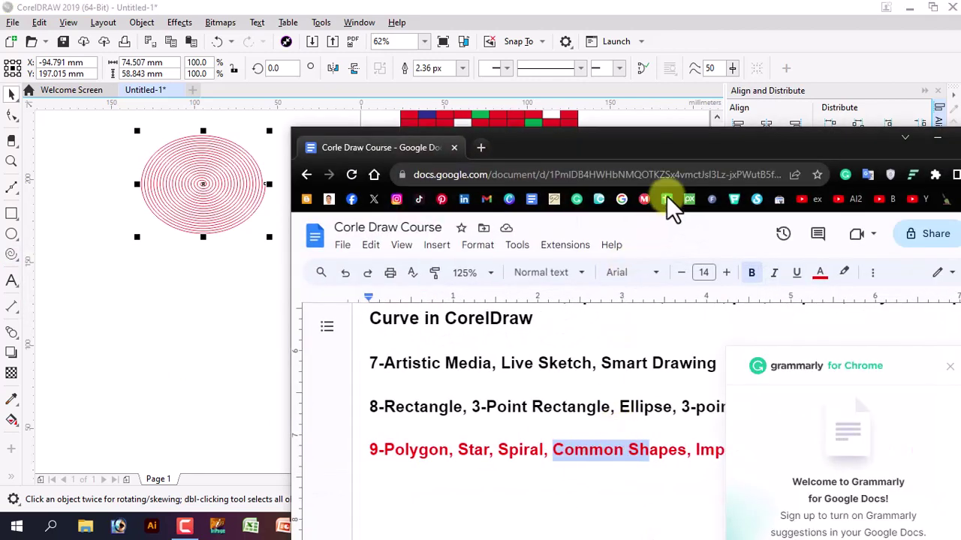
left_click(267, 304)
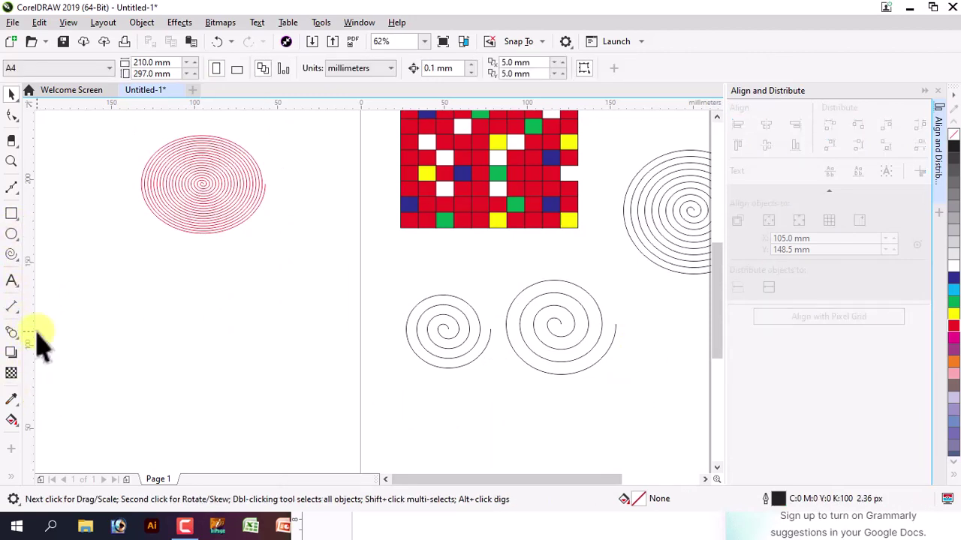
left_click(12, 479)
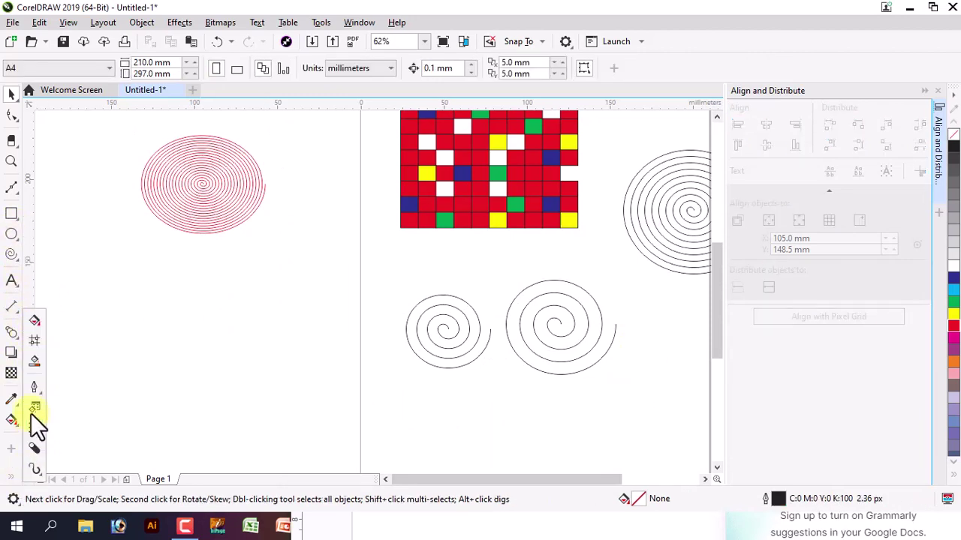
left_click(97, 285)
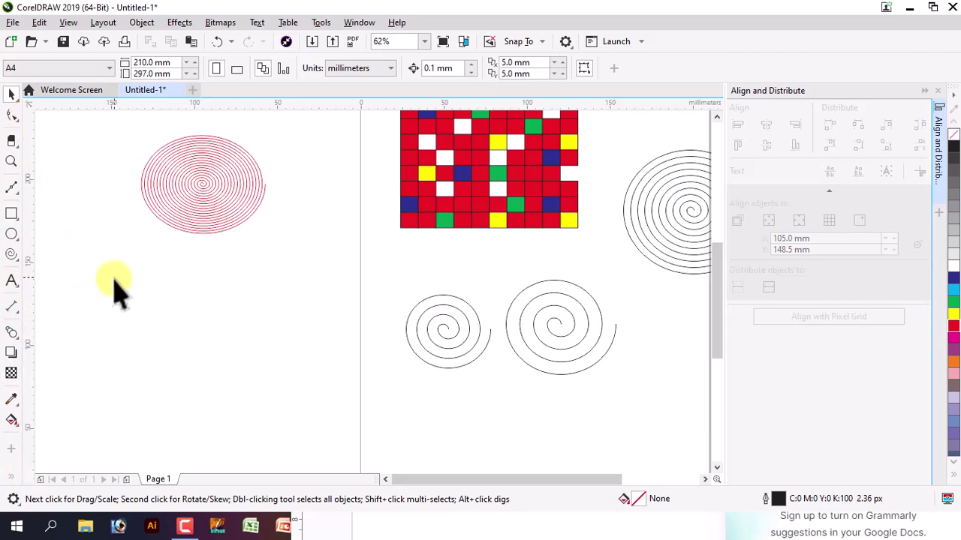